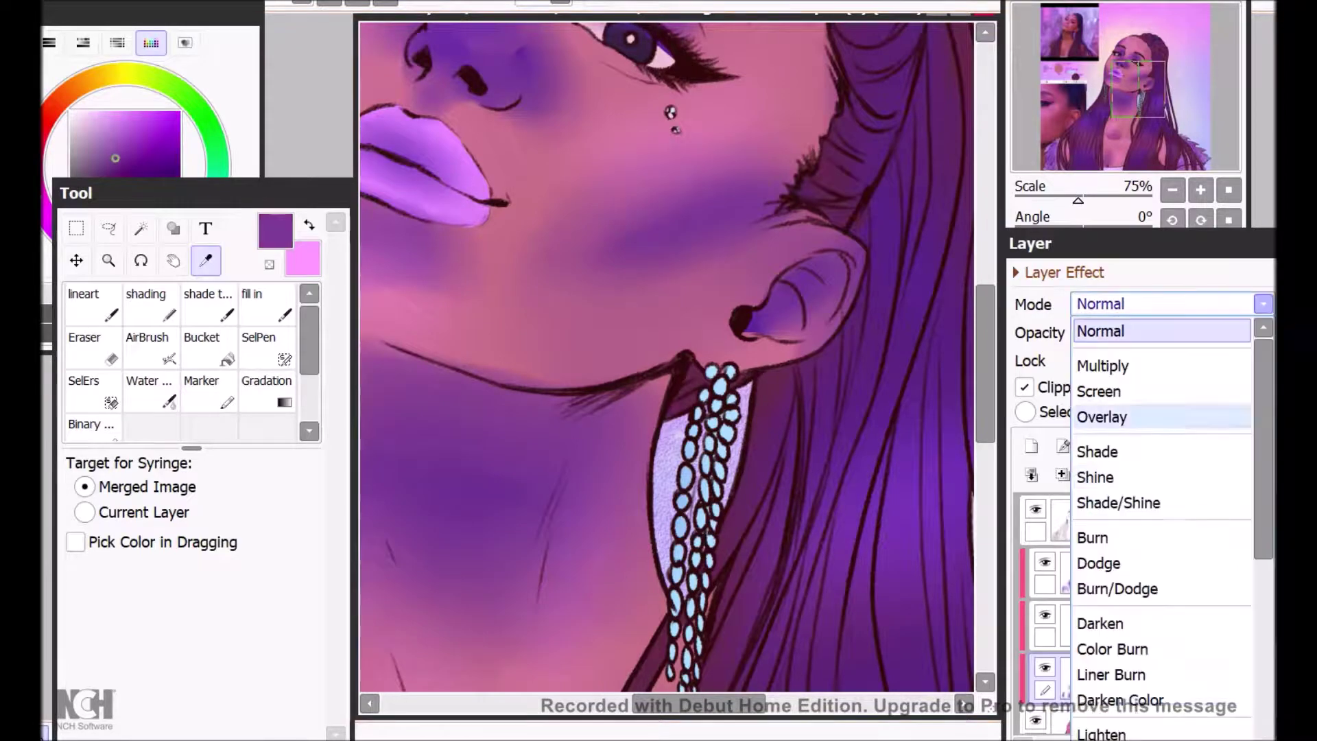
Step: Set Layer3 to Shade mode at 10% opacity and make Layer5 the active layer
left_click(1138, 452)
left_click_drag(1098, 333, 1092, 333)
left_click(1139, 626)
Step: Shade the skin directly under the near eye in purple with the shading brush on Layer5
left_click_drag(985, 363, 985, 330)
triple_click(1201, 219)
left_click(1201, 190)
left_click(1200, 190)
left_click(151, 304)
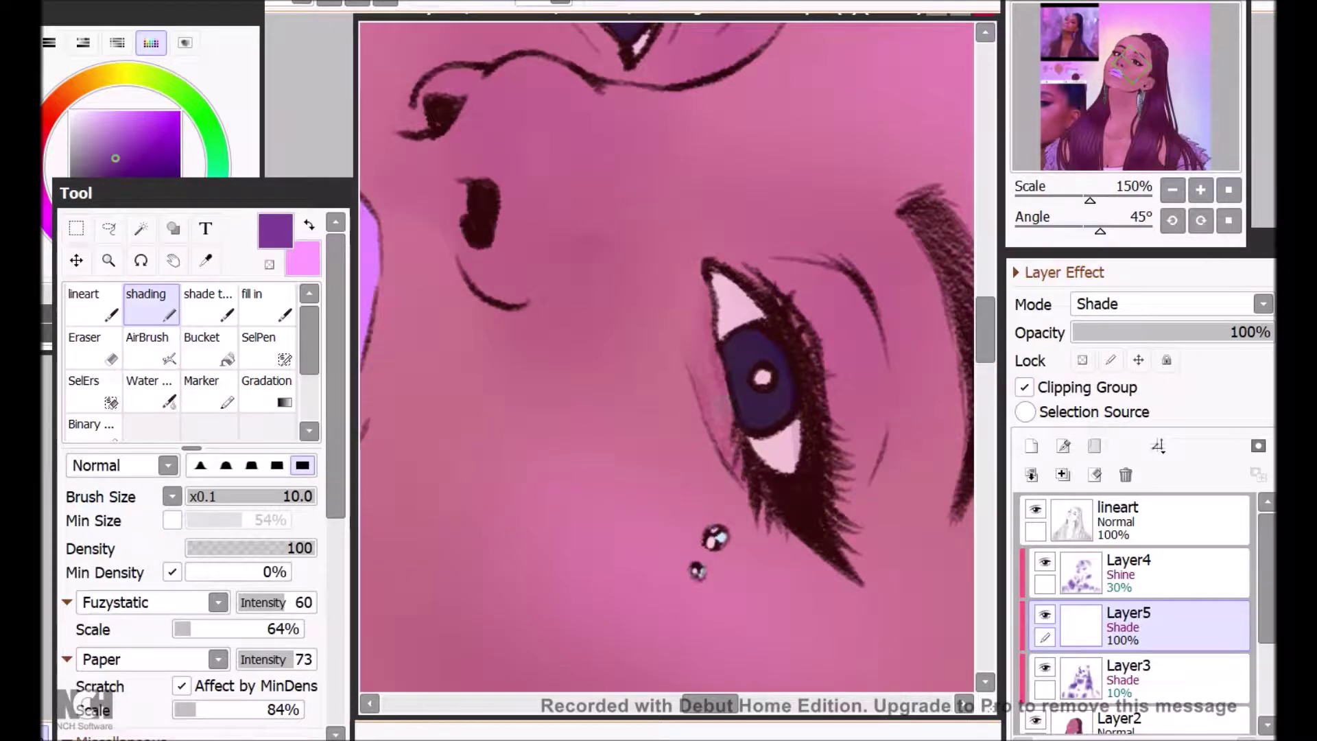
mouse_move(726, 458)
left_mouse_down()
mouse_move(715, 364)
mouse_move(716, 432)
mouse_move(753, 491)
mouse_move(746, 458)
left_mouse_up()
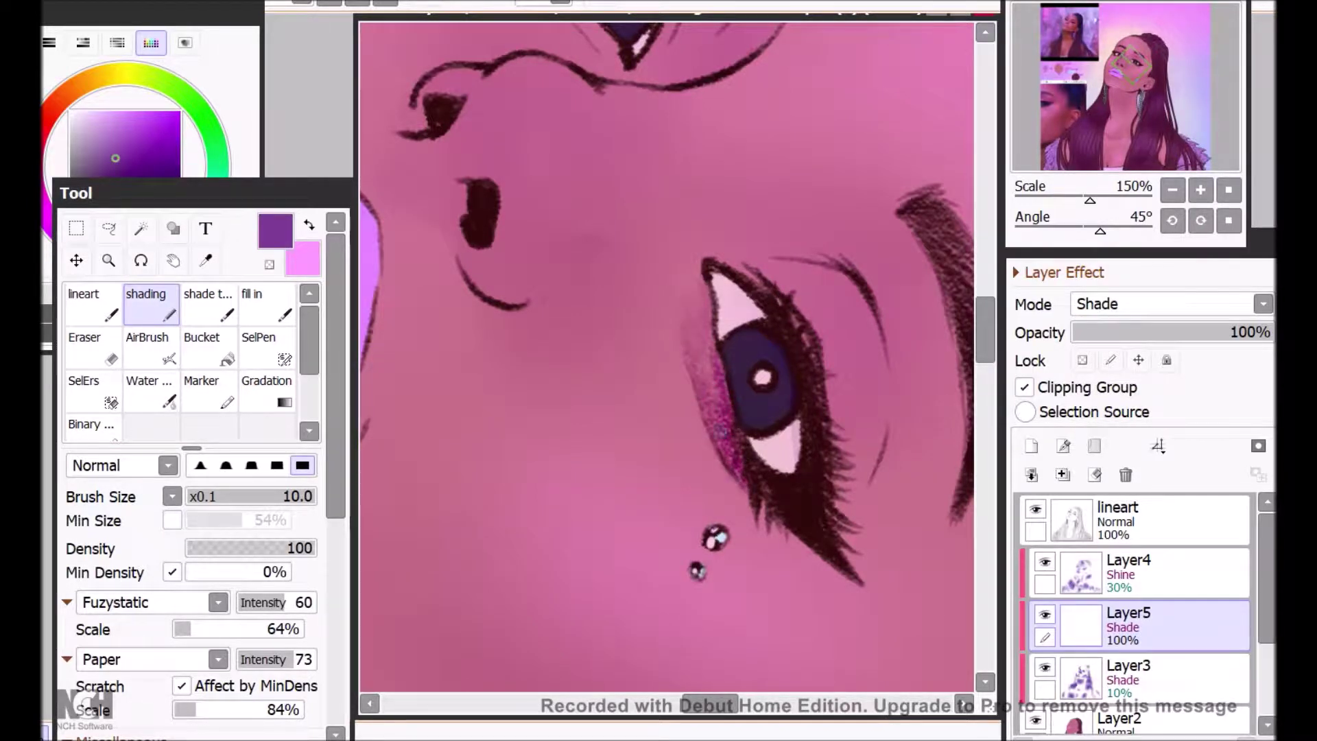
Step: Shade the near eye's upper lid from the inner corner and crease out to the lash wing
left_click_drag(755, 267, 809, 319)
mouse_move(868, 288)
left_mouse_down()
mouse_move(832, 248)
mouse_move(819, 253)
left_mouse_up()
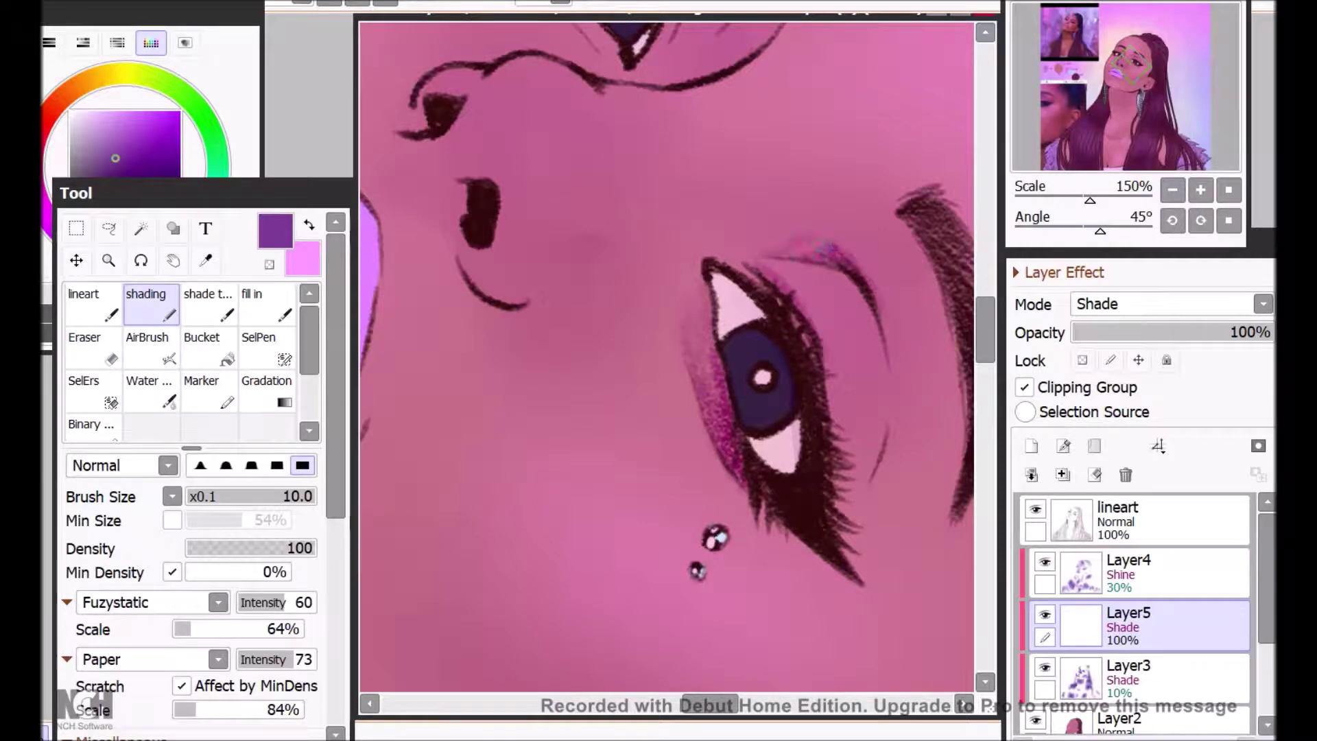
left_click_drag(887, 430, 880, 367)
left_click_drag(858, 446, 838, 383)
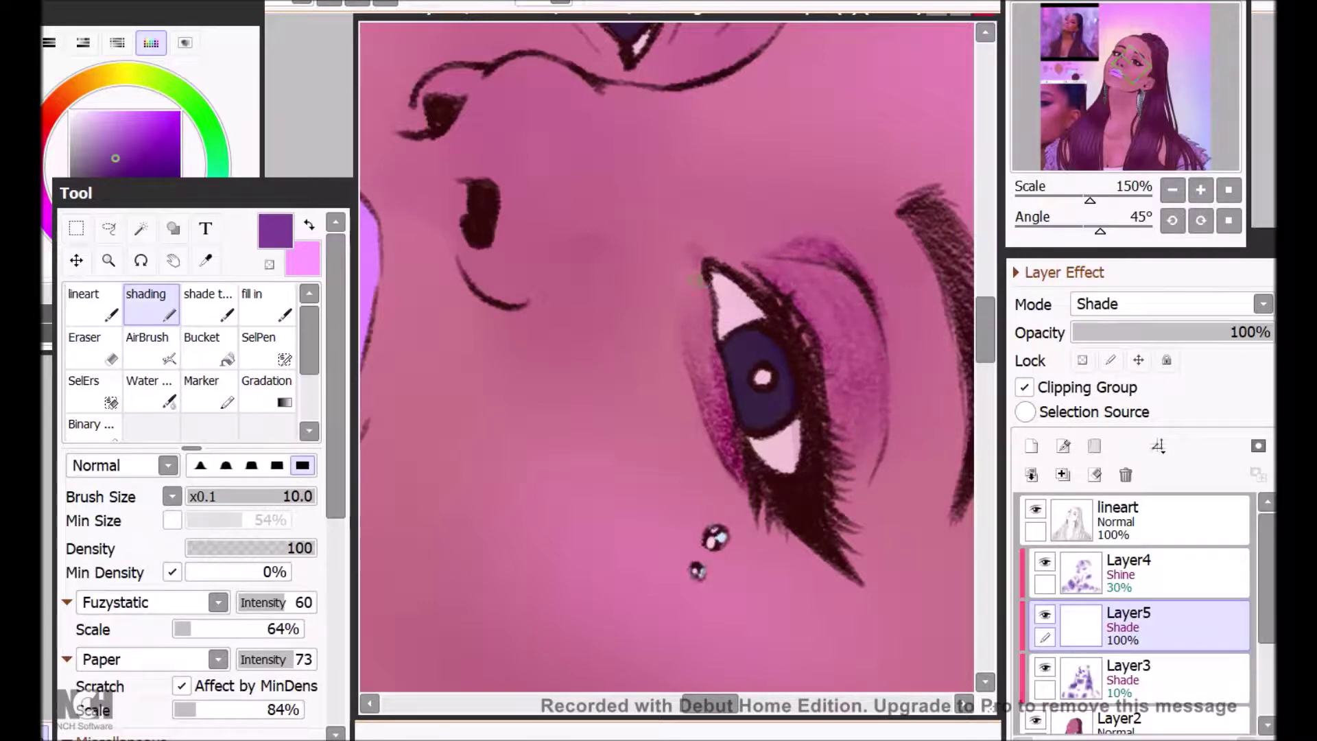
left_click_drag(837, 433, 826, 374)
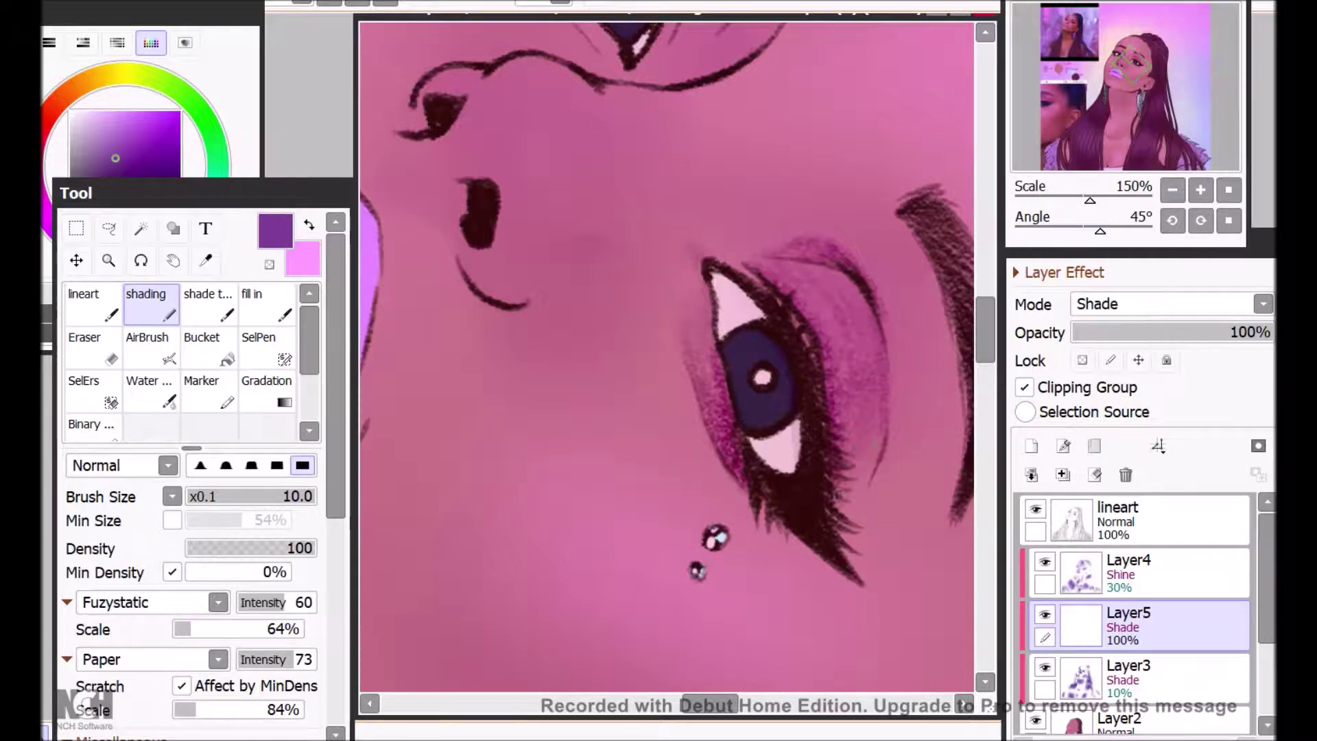
left_click_drag(881, 441, 843, 495)
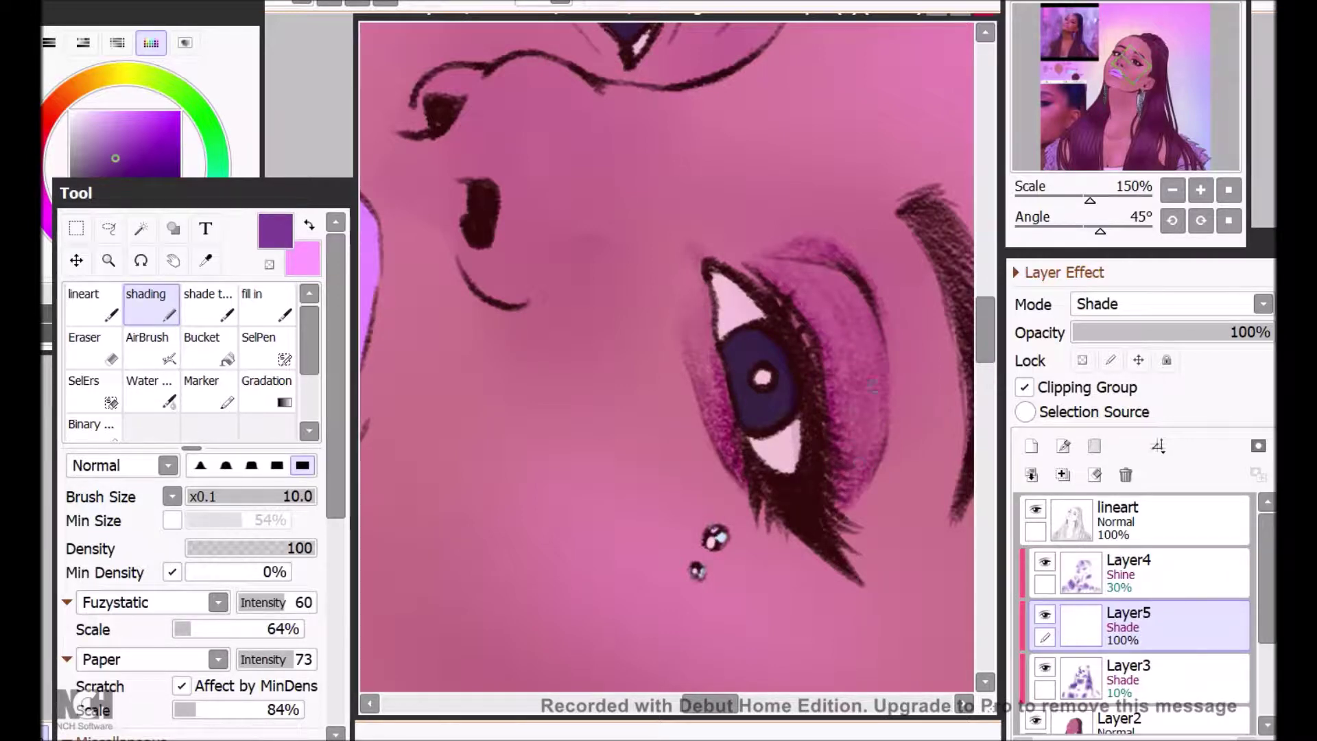
left_click_drag(782, 305, 858, 283)
Step: Shade the skin along the lower lashes of the far eye
left_click_drag(985, 330, 986, 301)
key("alt+f")
left_click(58, 130)
left_click_drag(548, 173, 557, 278)
mouse_move(528, 234)
left_mouse_down()
mouse_move(555, 238)
mouse_move(543, 255)
left_mouse_up()
left_click_drag(530, 201, 541, 273)
mouse_move(530, 194)
left_mouse_down()
mouse_move(540, 255)
mouse_move(537, 171)
left_mouse_up()
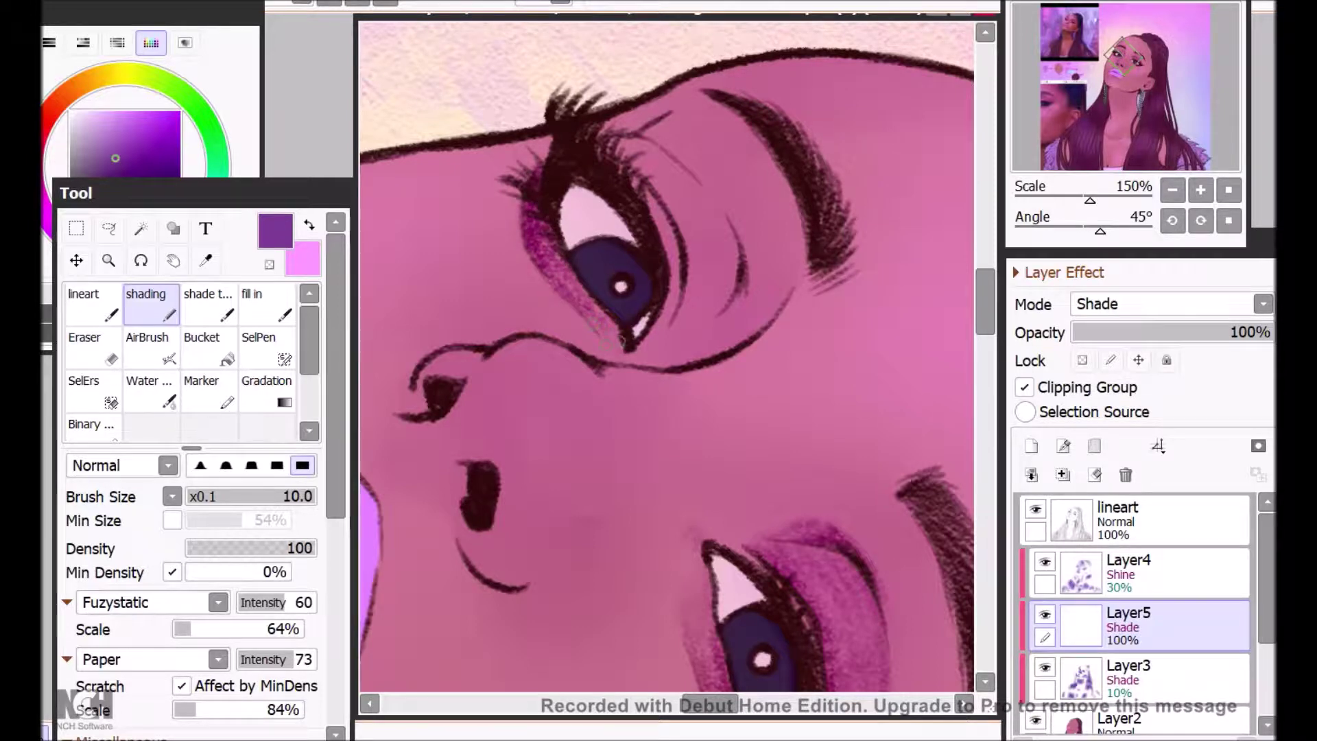
Step: Shade the far eye's upper lid and crease, darkest beside the inner fold
mouse_move(671, 312)
left_mouse_down()
mouse_move(658, 308)
mouse_move(693, 240)
mouse_move(693, 316)
mouse_move(733, 270)
mouse_move(670, 321)
left_mouse_up()
mouse_move(737, 241)
left_mouse_down()
mouse_move(712, 343)
mouse_move(685, 354)
left_mouse_up()
left_click_drag(742, 275, 734, 309)
left_click_drag(985, 301, 985, 296)
left_click_drag(663, 291, 673, 352)
left_click_drag(663, 253, 693, 318)
left_click_drag(692, 318, 679, 373)
mouse_move(629, 233)
left_mouse_down()
mouse_move(596, 210)
mouse_move(633, 244)
mouse_move(598, 220)
mouse_move(629, 213)
mouse_move(687, 233)
mouse_move(655, 197)
mouse_move(714, 204)
left_mouse_up()
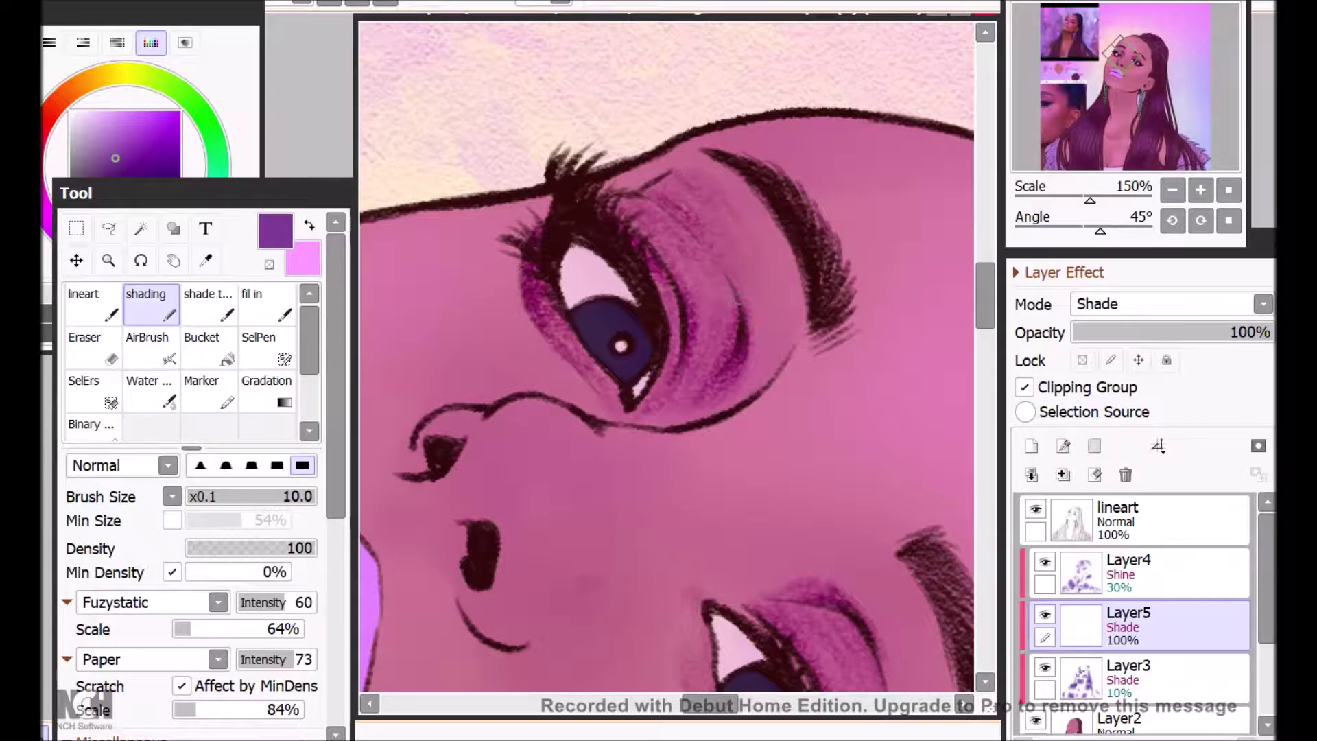
Step: Extend the far eye's shadow up to the brow and deepen it toward the nose side
left_click_drag(683, 200, 759, 193)
left_click_drag(767, 282, 759, 346)
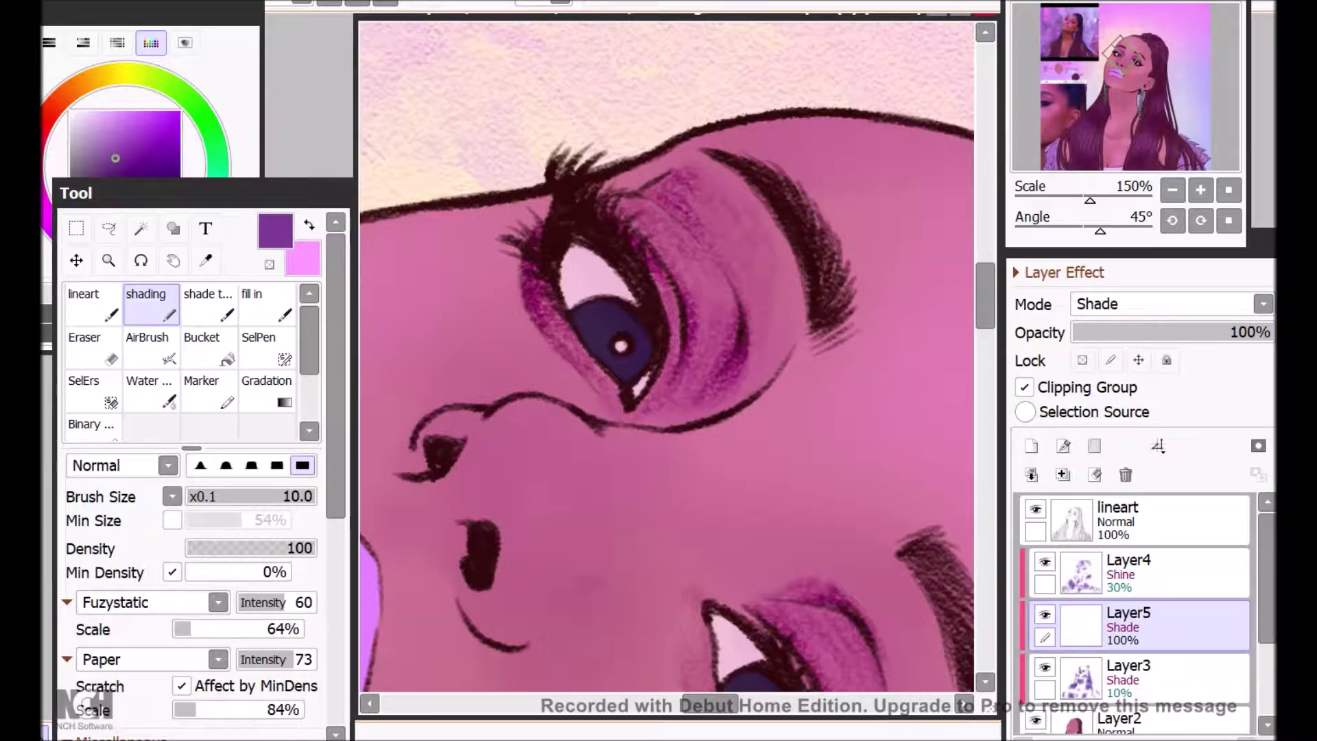
left_click_drag(793, 296, 775, 381)
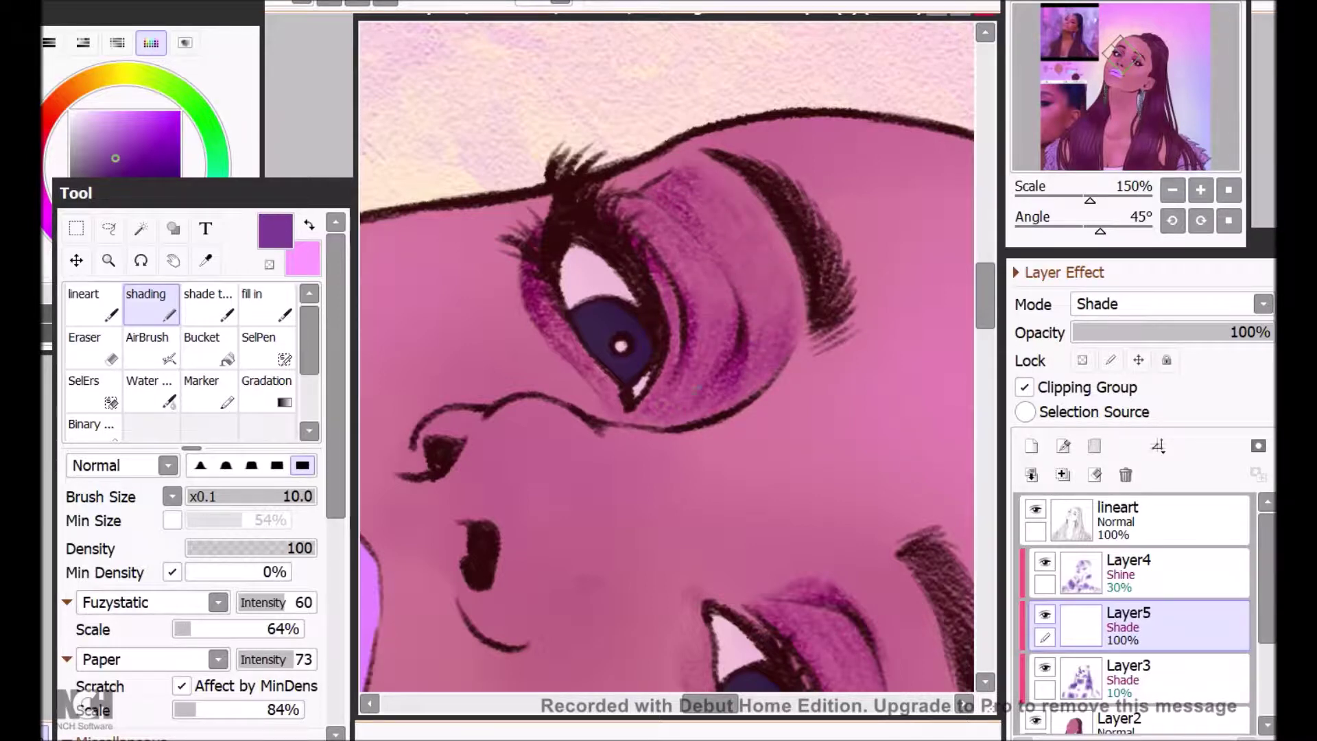
left_click_drag(760, 331, 758, 362)
mouse_move(789, 312)
left_mouse_down()
mouse_move(736, 406)
mouse_move(681, 420)
left_mouse_up()
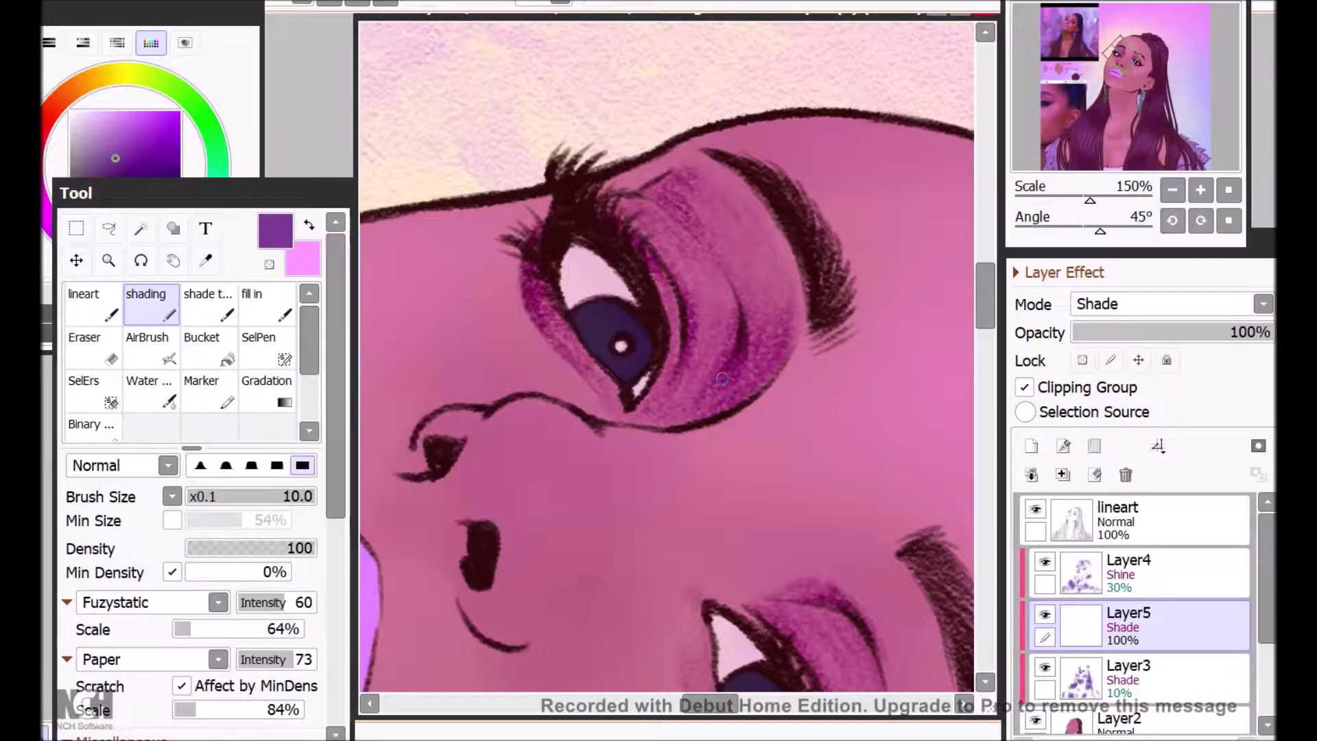
Step: Lightly shade the area between the near eye's crease and the eyebrow
left_click_drag(985, 297, 985, 323)
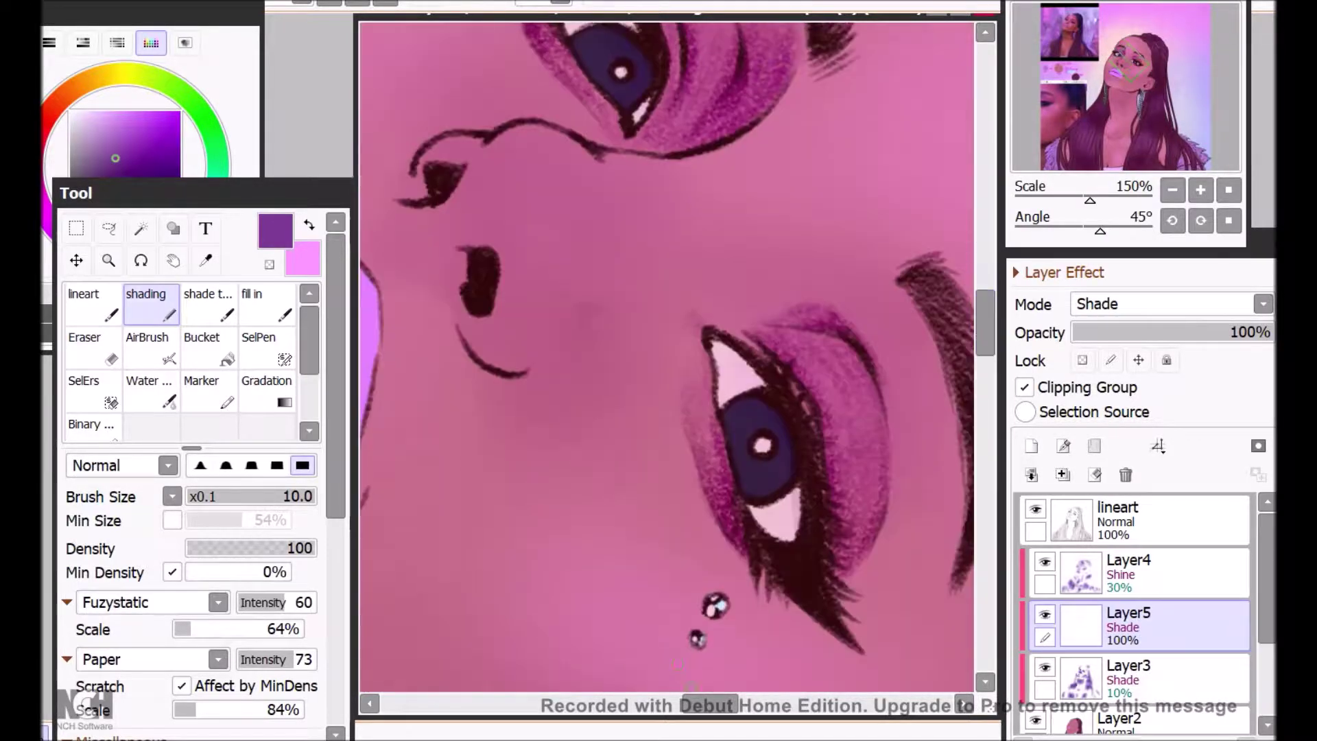
left_click_drag(711, 703, 723, 703)
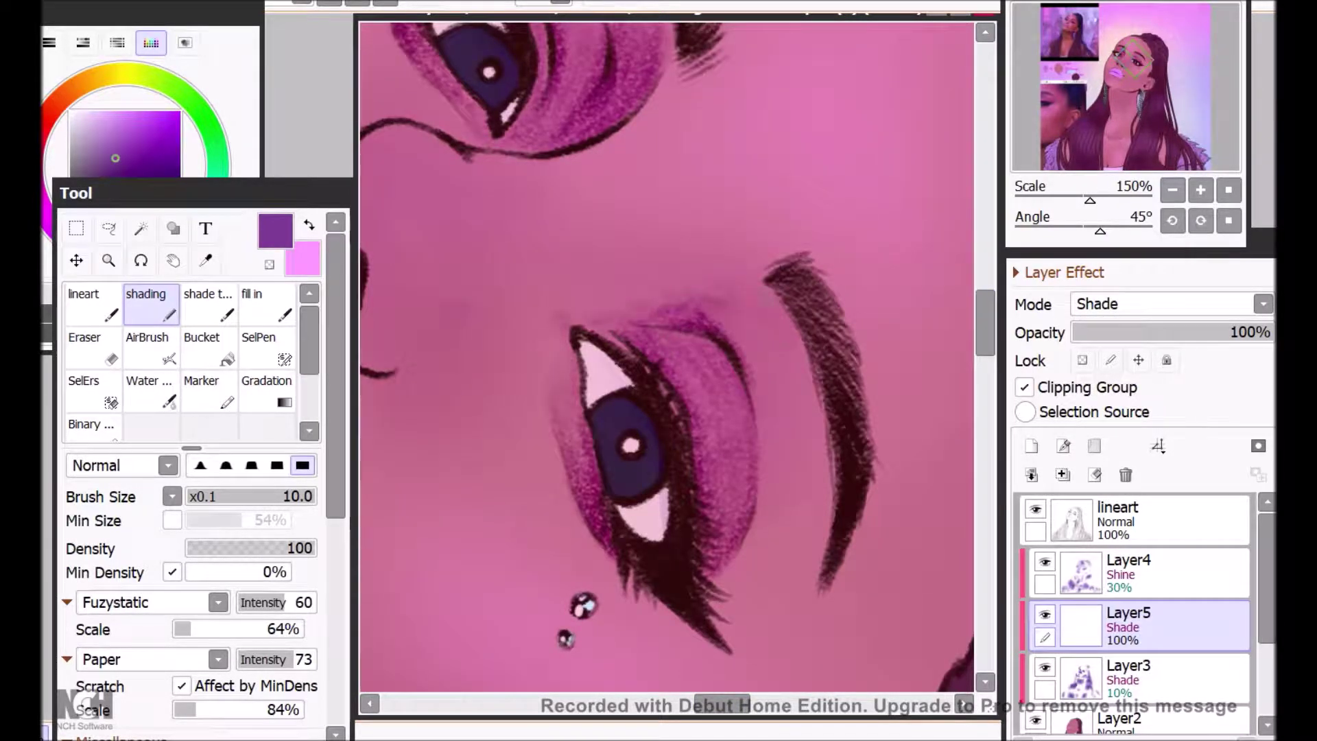
left_click_drag(758, 436, 756, 530)
left_click_drag(789, 462, 783, 502)
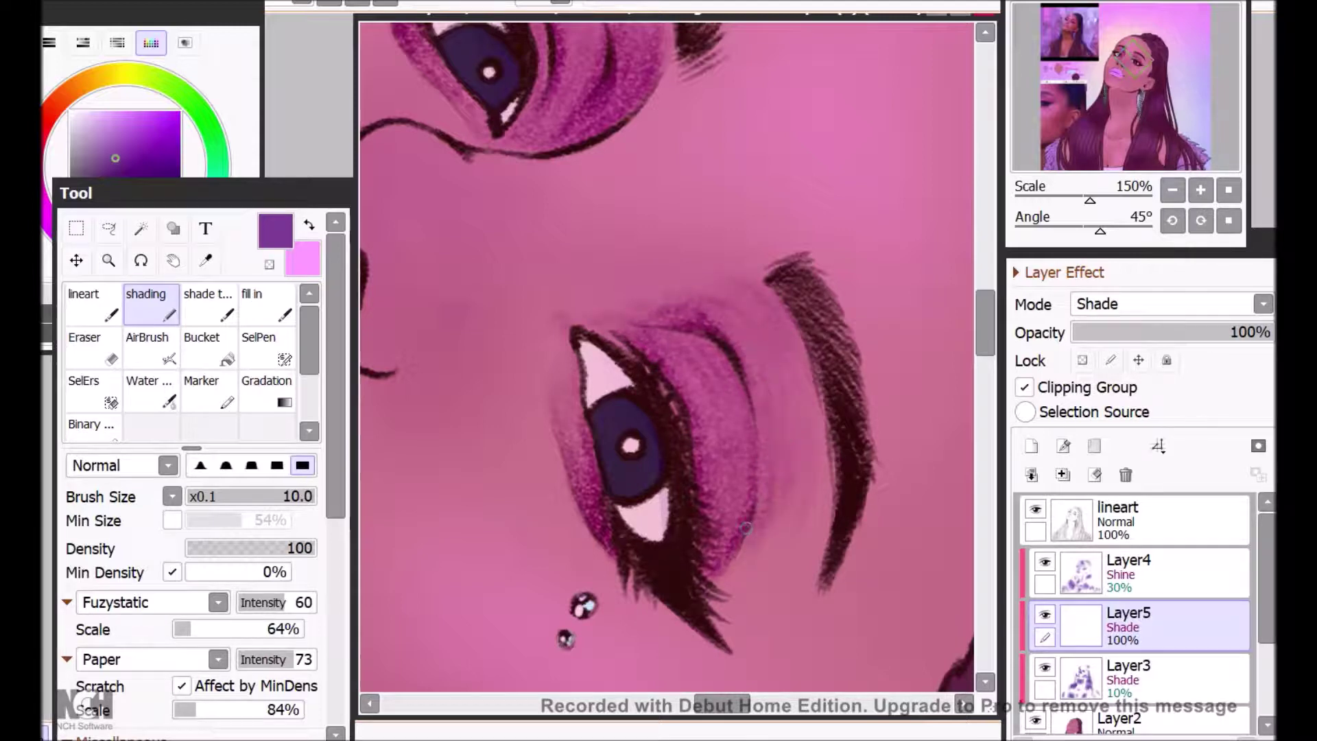
Step: Deepen the near eye's shadow at the inner crease and along the outer corner of the lid
key("Delete")
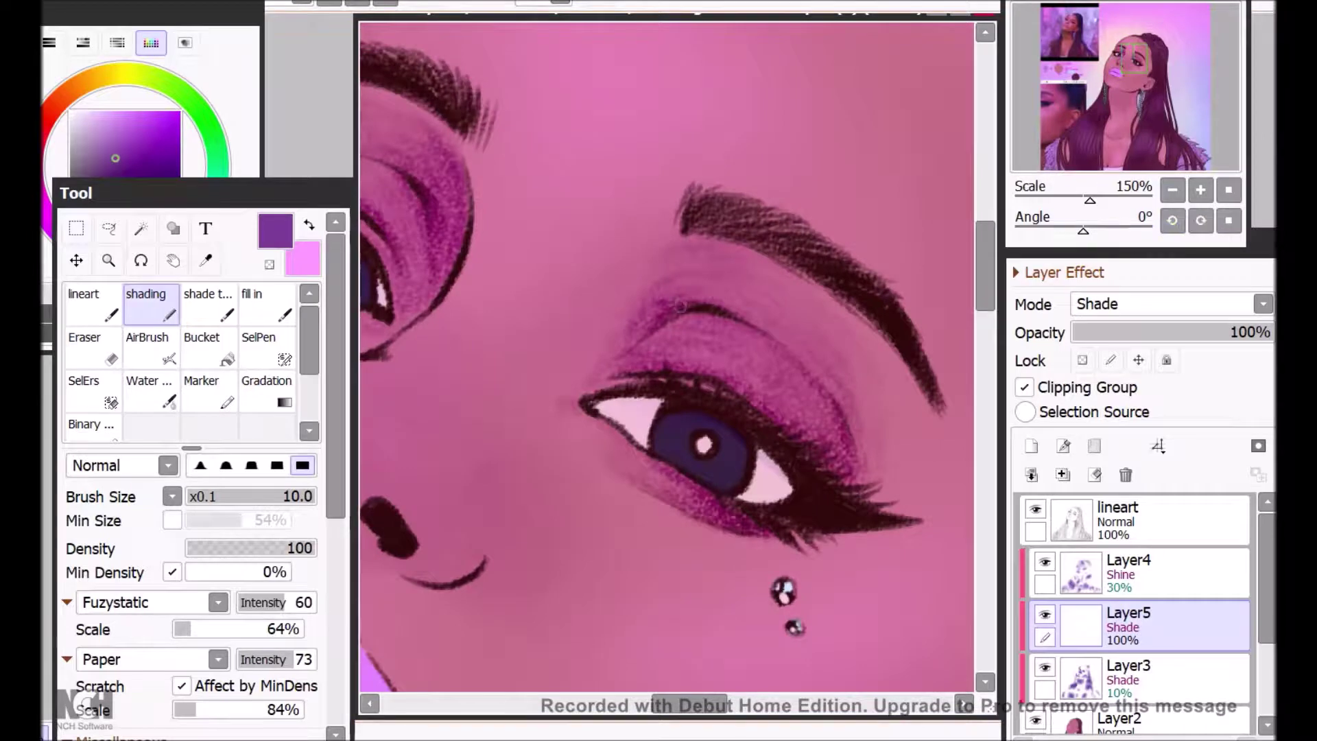
left_click_drag(661, 330, 632, 362)
left_click_drag(816, 389, 853, 470)
left_click_drag(760, 399, 809, 456)
left_click_drag(783, 392, 840, 446)
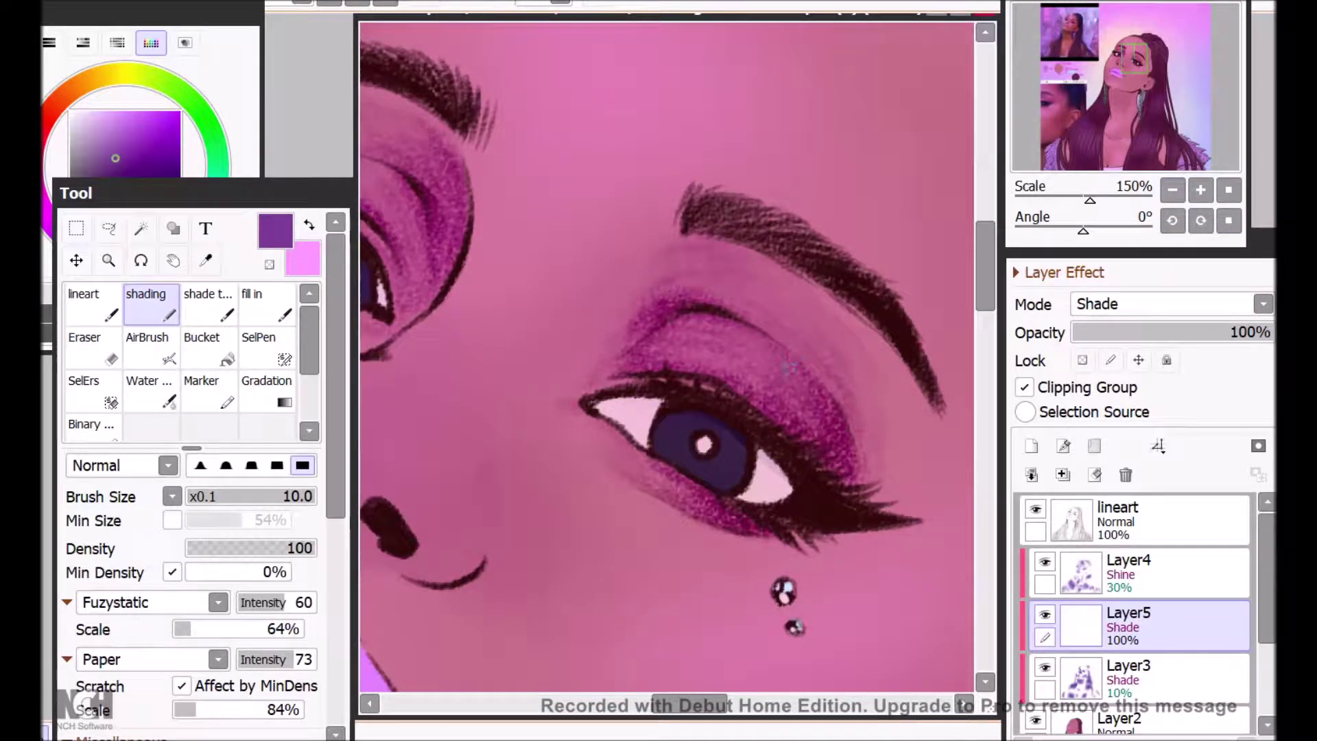
left_click_drag(836, 405, 765, 376)
left_click_drag(857, 428, 875, 492)
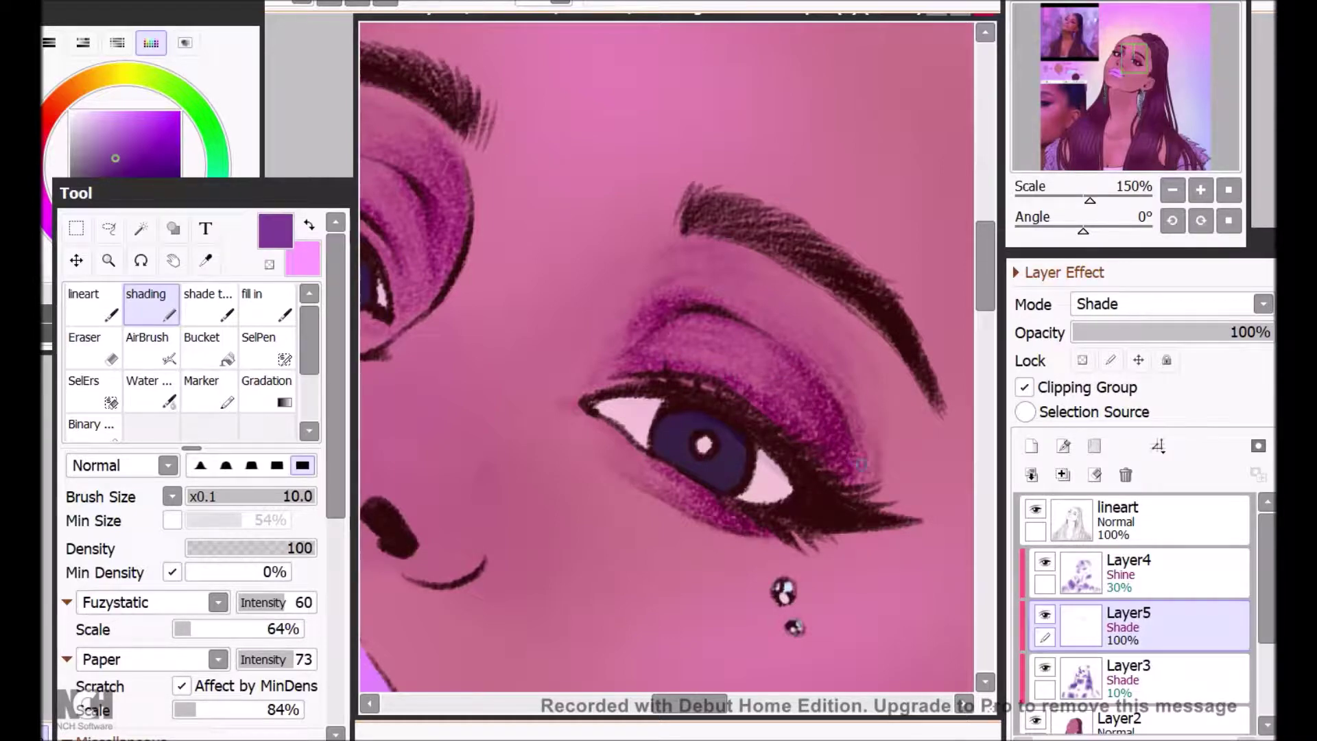
Step: Check the reference photo and add shading beneath and beside the inner end of the far eyebrow
left_click_drag(1067, 30, 1083, 30)
left_click(1138, 65)
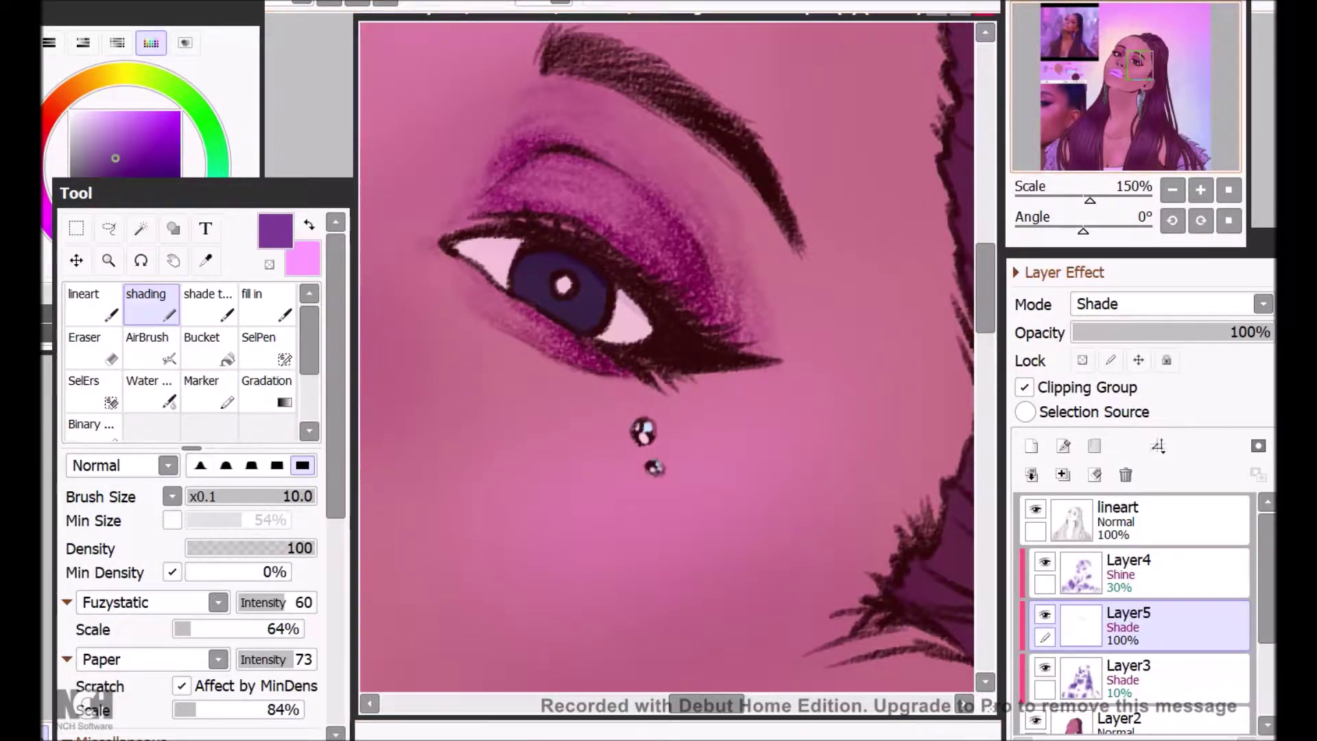
left_click(1115, 57)
mouse_move(719, 189)
left_mouse_down()
mouse_move(693, 221)
mouse_move(758, 197)
mouse_move(747, 155)
mouse_move(829, 185)
left_mouse_up()
mouse_move(920, 291)
left_mouse_down()
mouse_move(923, 211)
mouse_move(899, 169)
left_mouse_up()
left_click(1172, 190)
left_click(1172, 190)
left_click(1172, 190)
left_click_drag(733, 239, 740, 278)
mouse_move(759, 285)
left_mouse_down()
mouse_move(776, 284)
mouse_move(778, 266)
left_mouse_up()
left_click_drag(788, 282, 812, 244)
left_click_drag(829, 260, 838, 291)
key("ctrl+z")
key("ctrl+z")
key("ctrl+z")
key("ctrl+z")
key("ctrl+z")
Step: Add a diagonal shading streak along the cheekbone in front of the ear
left_click(1201, 190)
left_click(1200, 190)
left_click(1094, 48)
mouse_move(1093, 48)
left_mouse_down()
mouse_move(1073, 39)
mouse_move(1136, 76)
left_mouse_up()
mouse_move(789, 377)
left_mouse_down()
mouse_move(699, 414)
mouse_move(734, 424)
mouse_move(716, 415)
left_mouse_up()
Step: Shade the inside of the ear, from the lower hollow up to the upper rim
left_click(1138, 85)
left_click_drag(785, 361, 790, 386)
left_click_drag(833, 326, 823, 371)
left_click_drag(842, 295, 894, 275)
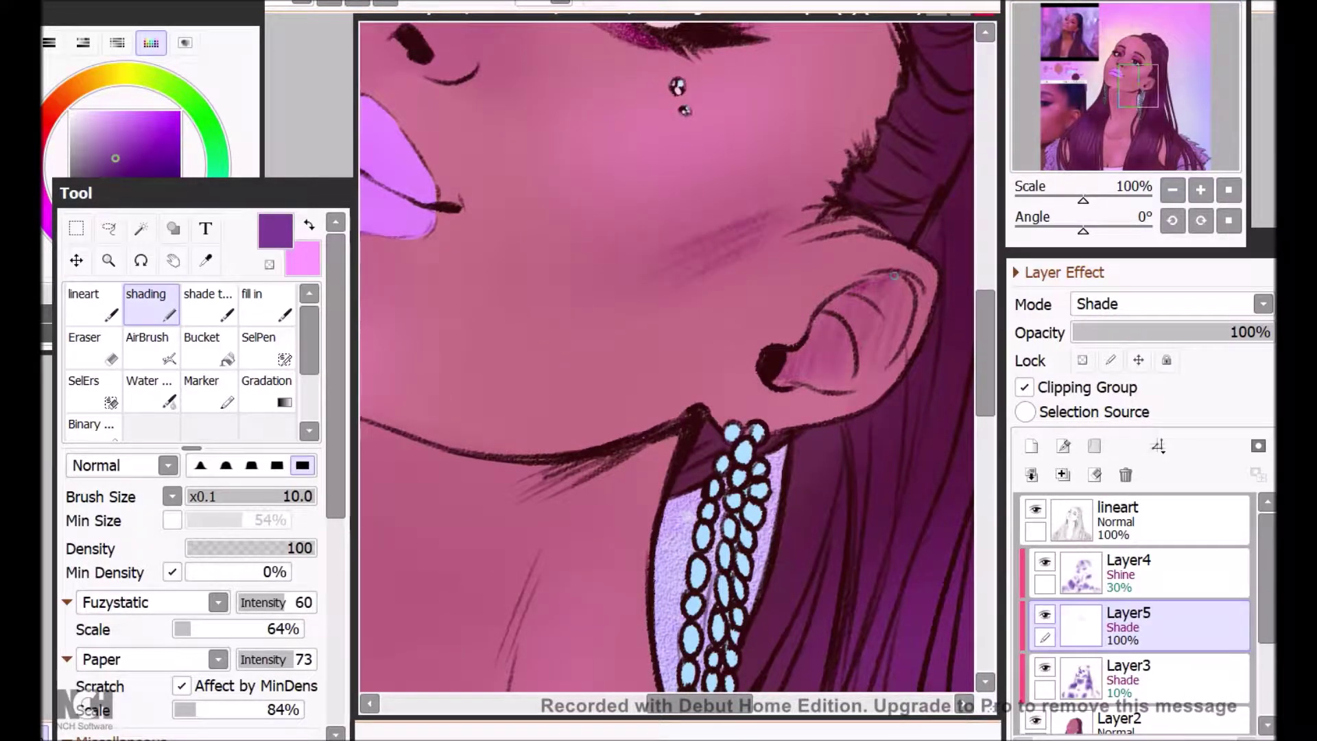
mouse_move(827, 312)
left_mouse_down()
mouse_move(816, 350)
mouse_move(846, 377)
mouse_move(796, 370)
left_mouse_up()
Step: Shade the neck beneath the jaw, first on the ear side and also along the opposite side
mouse_move(548, 473)
left_mouse_down()
mouse_move(762, 486)
mouse_move(723, 339)
left_mouse_up()
left_click_drag(744, 340, 716, 357)
left_click_drag(817, 312, 724, 365)
mouse_move(851, 305)
left_mouse_down()
mouse_move(746, 390)
mouse_move(690, 414)
left_mouse_up()
left_click_drag(734, 375, 698, 429)
left_click_drag(713, 332, 678, 404)
mouse_move(415, 251)
left_mouse_down()
mouse_move(382, 304)
mouse_move(380, 393)
left_mouse_up()
mouse_move(451, 269)
left_mouse_down()
mouse_move(385, 346)
mouse_move(394, 392)
left_mouse_up()
mouse_move(432, 364)
left_mouse_down()
mouse_move(397, 436)
mouse_move(387, 430)
left_mouse_up()
Step: Examine the face in the reference photo up close
left_click(1067, 38)
left_click_drag(1067, 38, 1123, 67)
left_click(326, 1)
left_click(410, 24)
left_click_drag(206, 50, 205, 388)
left_click(1200, 190)
left_click(1200, 190)
left_click(1200, 190)
left_click(1200, 190)
left_click_drag(1070, 36, 1081, 31)
Step: Shade the upper lip above the mouth line and toward both corners
left_click(857, 439)
left_click(1200, 190)
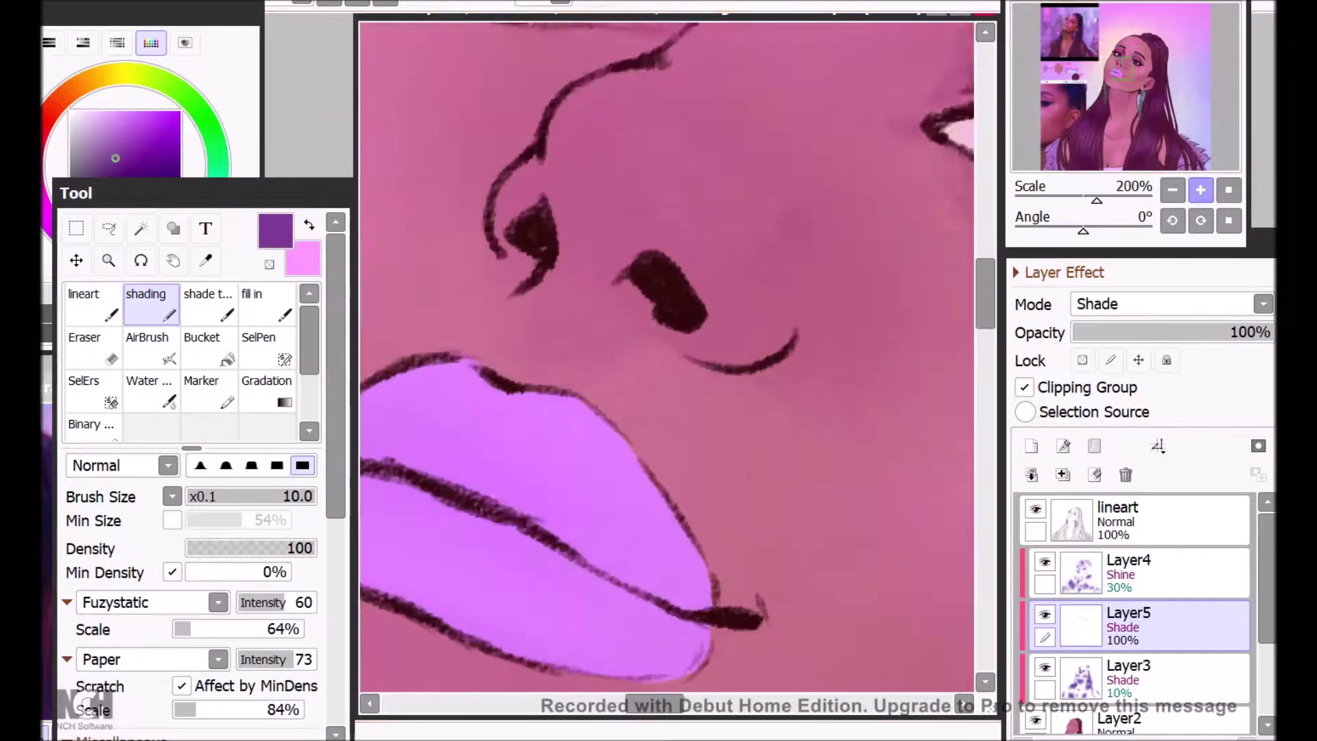
left_click(1200, 189)
left_click(1116, 72)
left_click_drag(499, 336, 487, 318)
left_click_drag(519, 331, 506, 306)
mouse_move(551, 329)
left_mouse_down()
mouse_move(533, 310)
mouse_move(652, 354)
mouse_move(895, 488)
left_mouse_up()
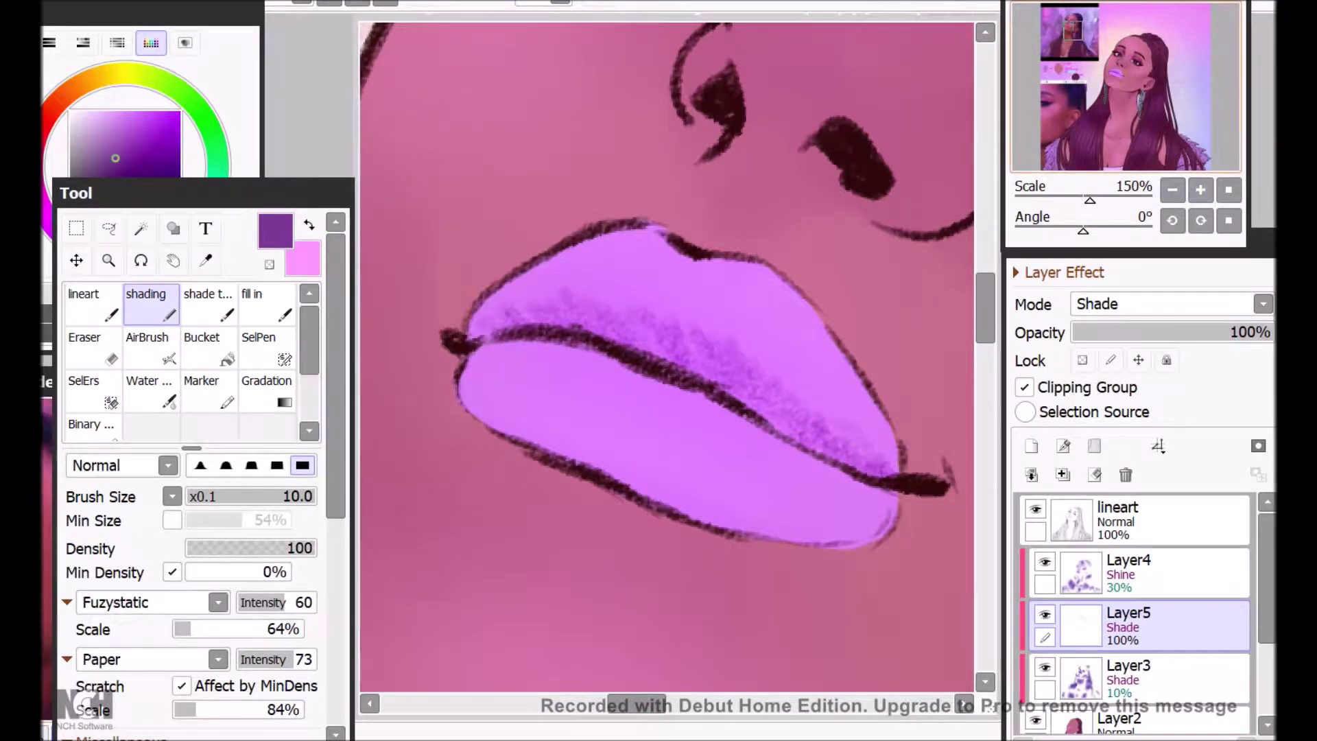
mouse_move(490, 316)
left_mouse_down()
mouse_move(563, 274)
mouse_move(500, 315)
mouse_move(710, 366)
mouse_move(679, 315)
mouse_move(844, 447)
mouse_move(892, 439)
mouse_move(783, 300)
left_mouse_up()
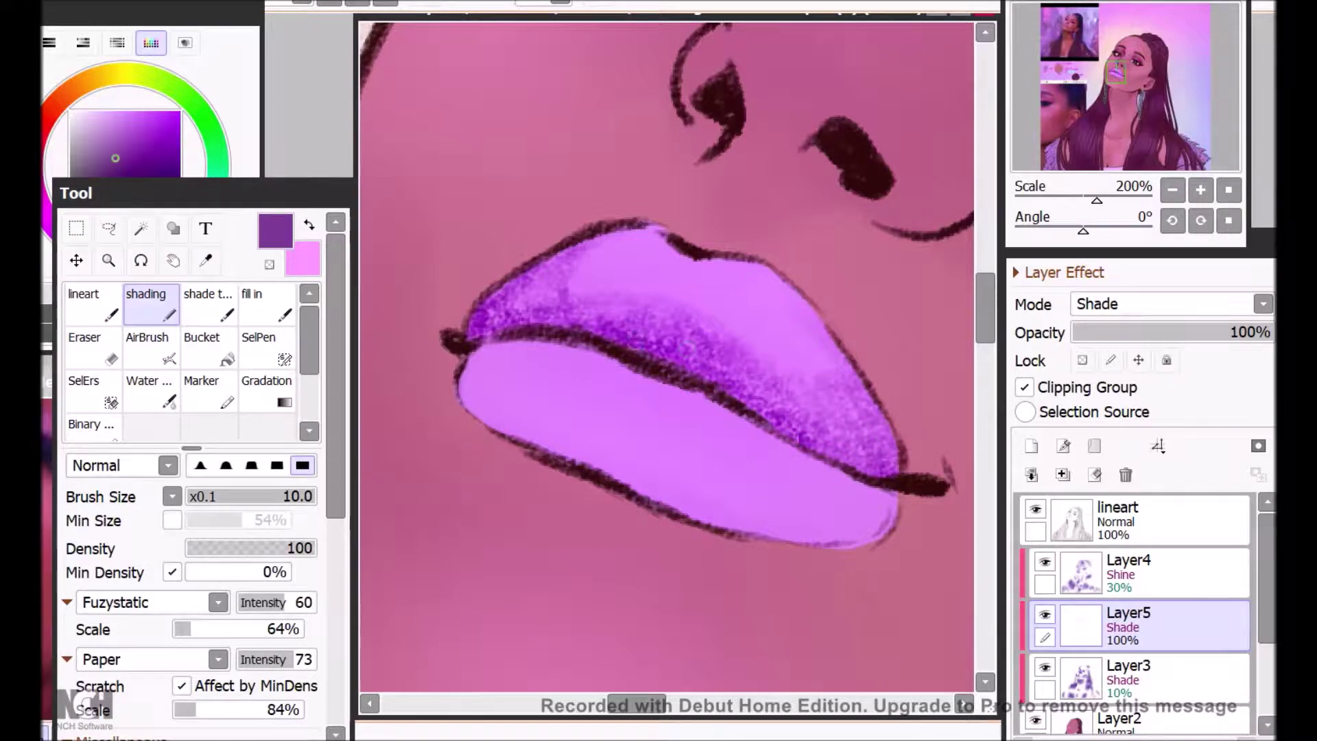
Step: Shade the lower lip's corner, the skin shadow below the lip and the corners of the mouth
mouse_move(581, 349)
left_mouse_down()
mouse_move(655, 395)
mouse_move(603, 384)
left_mouse_up()
mouse_move(551, 336)
left_mouse_down()
mouse_move(480, 391)
mouse_move(508, 350)
mouse_move(542, 336)
mouse_move(523, 341)
mouse_move(583, 459)
mouse_move(658, 507)
mouse_move(480, 436)
mouse_move(557, 479)
mouse_move(802, 549)
mouse_move(452, 446)
mouse_move(439, 426)
left_mouse_up()
mouse_move(784, 617)
left_mouse_down()
mouse_move(823, 576)
mouse_move(707, 542)
mouse_move(583, 480)
left_mouse_up()
left_click_drag(950, 480, 871, 474)
Step: Shade the groove above the upper lip and the skin around both nostrils
left_click_drag(691, 230, 714, 201)
mouse_move(819, 119)
left_mouse_down()
mouse_move(803, 136)
mouse_move(745, 63)
mouse_move(812, 137)
mouse_move(710, 213)
mouse_move(707, 51)
mouse_move(841, 180)
mouse_move(912, 192)
mouse_move(933, 213)
left_mouse_up()
left_click_drag(699, 62, 696, 96)
Step: Deepen the shading on the lower lip's bottom edge and just under the mouth line
mouse_move(620, 216)
left_mouse_down()
mouse_move(549, 240)
mouse_move(446, 336)
mouse_move(477, 434)
mouse_move(679, 564)
mouse_move(793, 607)
left_mouse_up()
mouse_move(628, 492)
left_mouse_down()
mouse_move(823, 539)
mouse_move(891, 500)
mouse_move(852, 519)
left_mouse_up()
mouse_move(695, 498)
left_mouse_down()
mouse_move(847, 545)
mouse_move(590, 449)
mouse_move(877, 528)
left_mouse_up()
left_click_drag(753, 421, 851, 480)
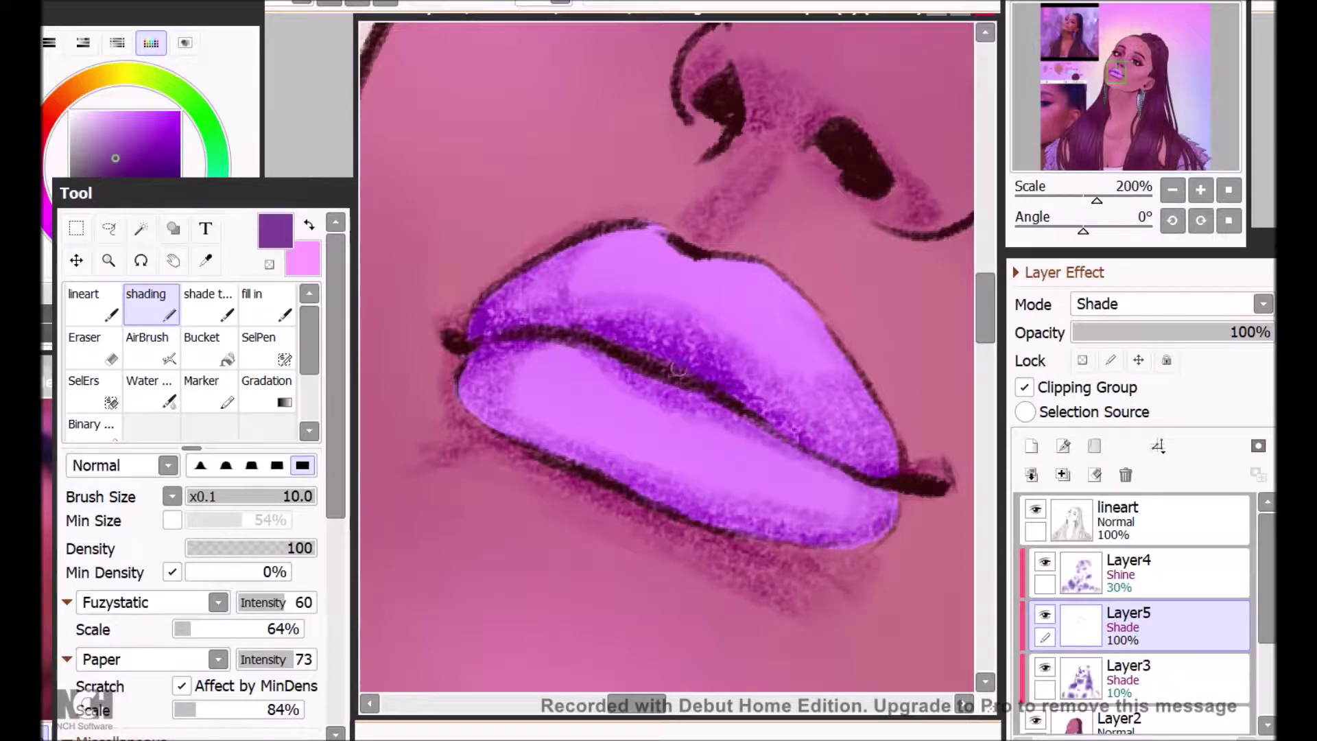
left_click_drag(714, 405, 555, 342)
Step: Draw thin vertical crease lines across the lower and upper lips
left_click_drag(549, 432, 538, 360)
mouse_move(672, 414)
left_mouse_down()
mouse_move(769, 497)
mouse_move(847, 504)
left_mouse_up()
mouse_move(583, 257)
left_mouse_down()
mouse_move(823, 380)
mouse_move(881, 459)
left_mouse_up()
Step: Build up the shadow on the neck under the chin and along the jawline toward the ear
left_click(1172, 190)
left_click(1172, 190)
left_click(1200, 190)
left_click(1124, 70)
left_click_drag(1124, 70, 1117, 73)
left_click(1200, 190)
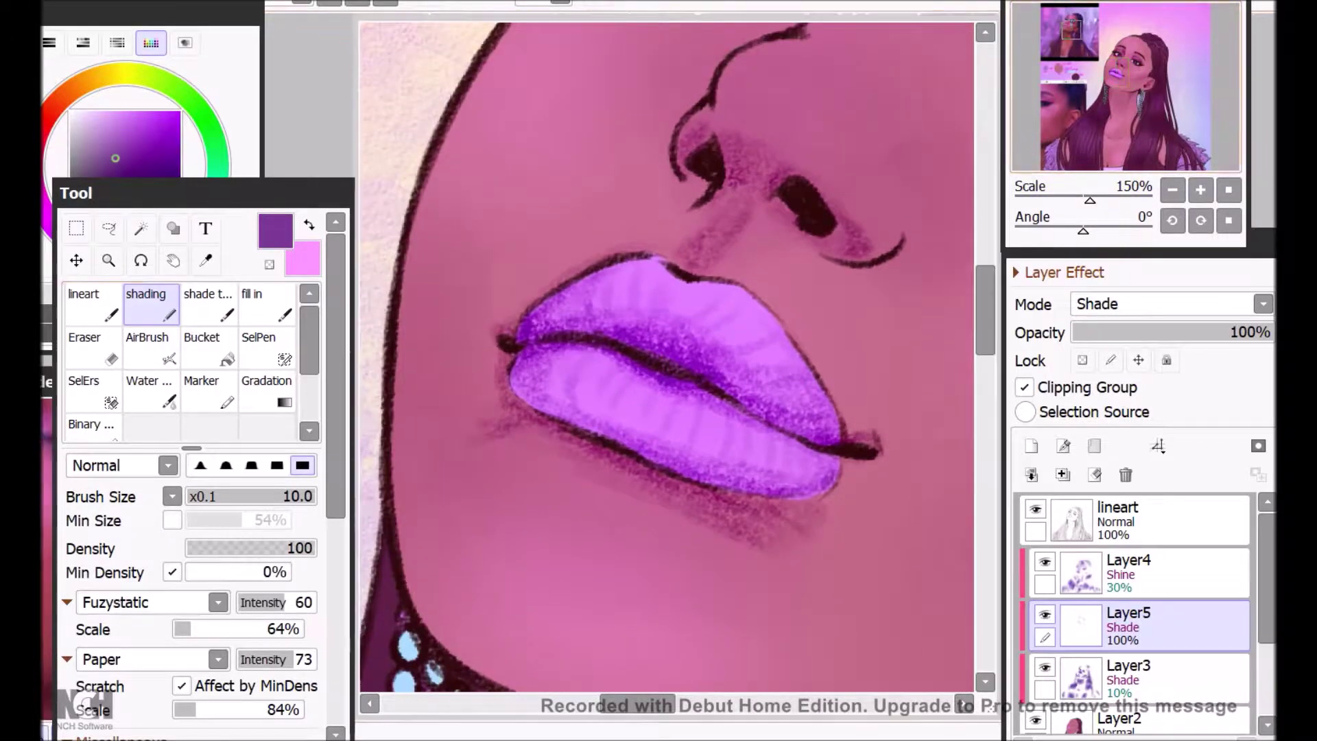
scroll(564, 442, "down", 3)
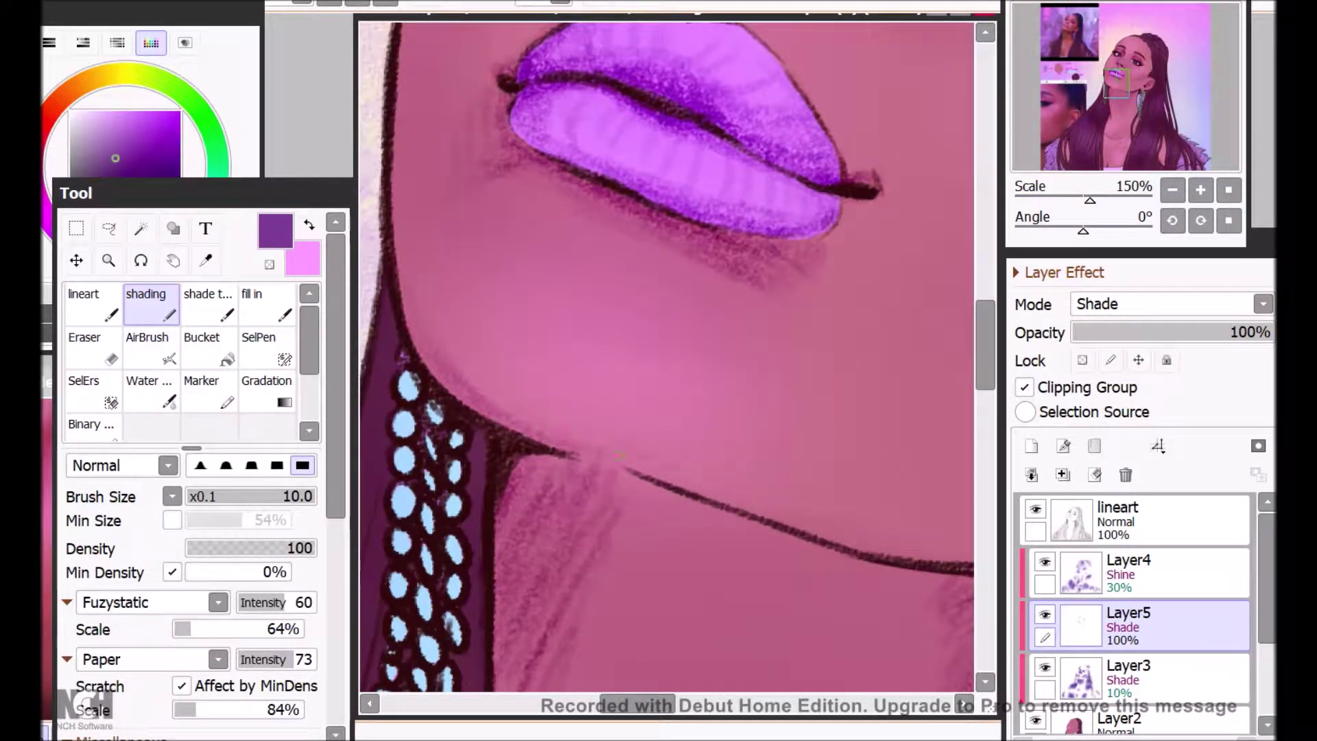
scroll(638, 491, "right", 3)
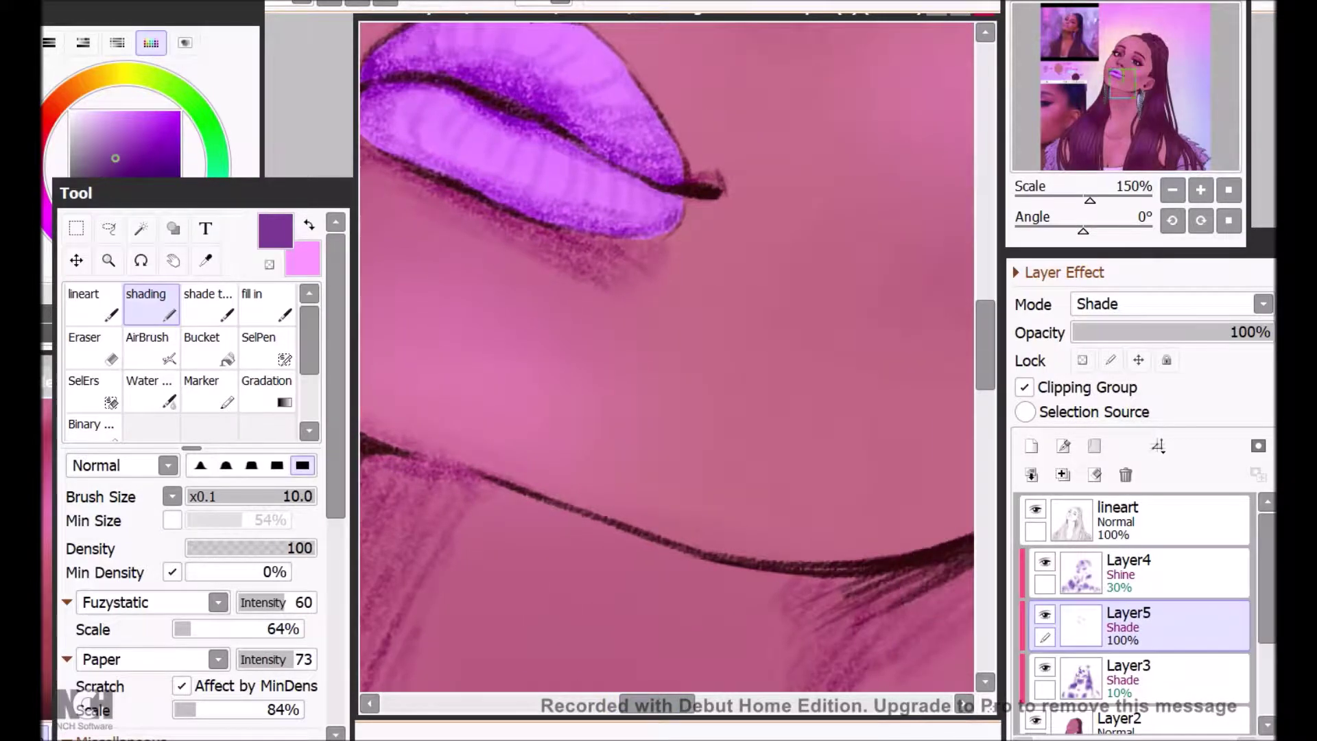
scroll(665, 549, "right", 3)
left_click_drag(665, 550, 888, 482)
Step: Shade the far edge of the face along the cheek and the side of the nose, and save the drawing
left_click(1172, 190)
left_click(1172, 190)
left_click(1172, 190)
left_click_drag(1132, 83, 1105, 60)
left_click(1200, 190)
left_click(1201, 190)
left_click_drag(713, 370, 673, 500)
left_click_drag(690, 417, 676, 565)
scroll(696, 516, "down", 2)
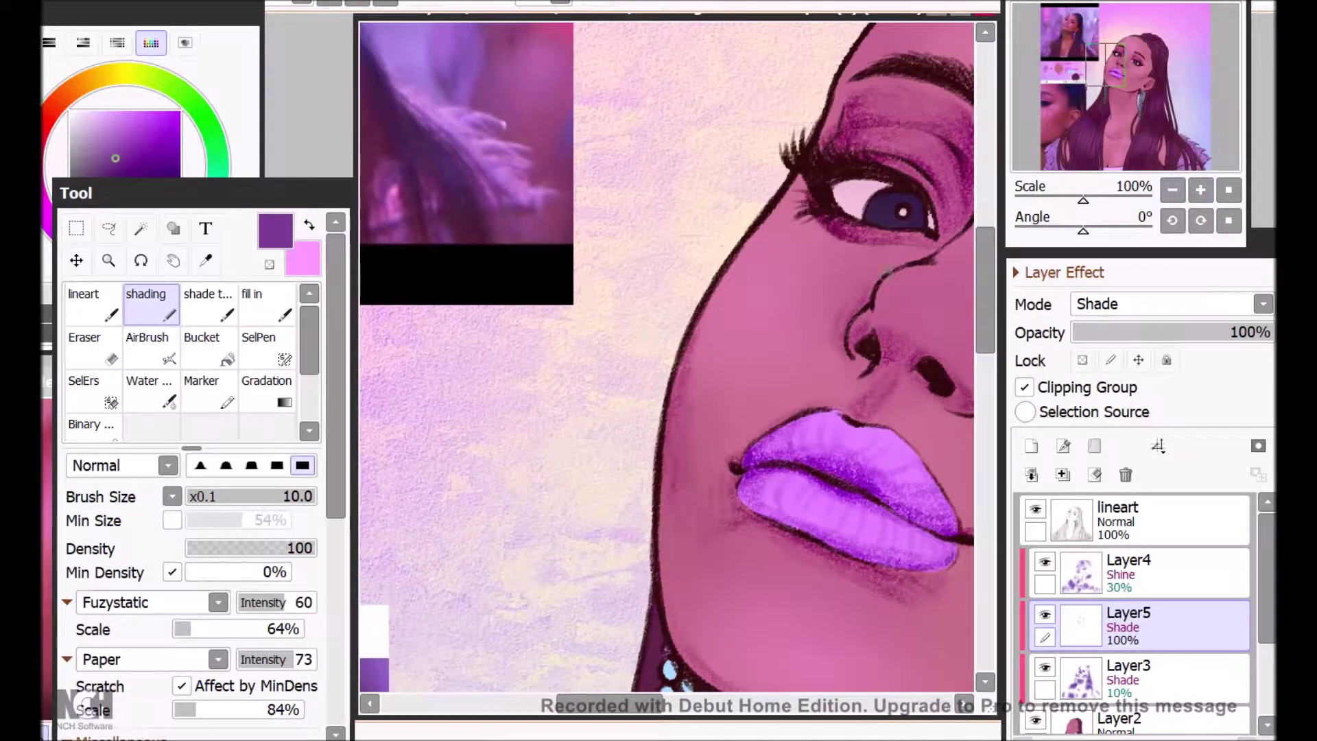
scroll(957, 234, "right", 3)
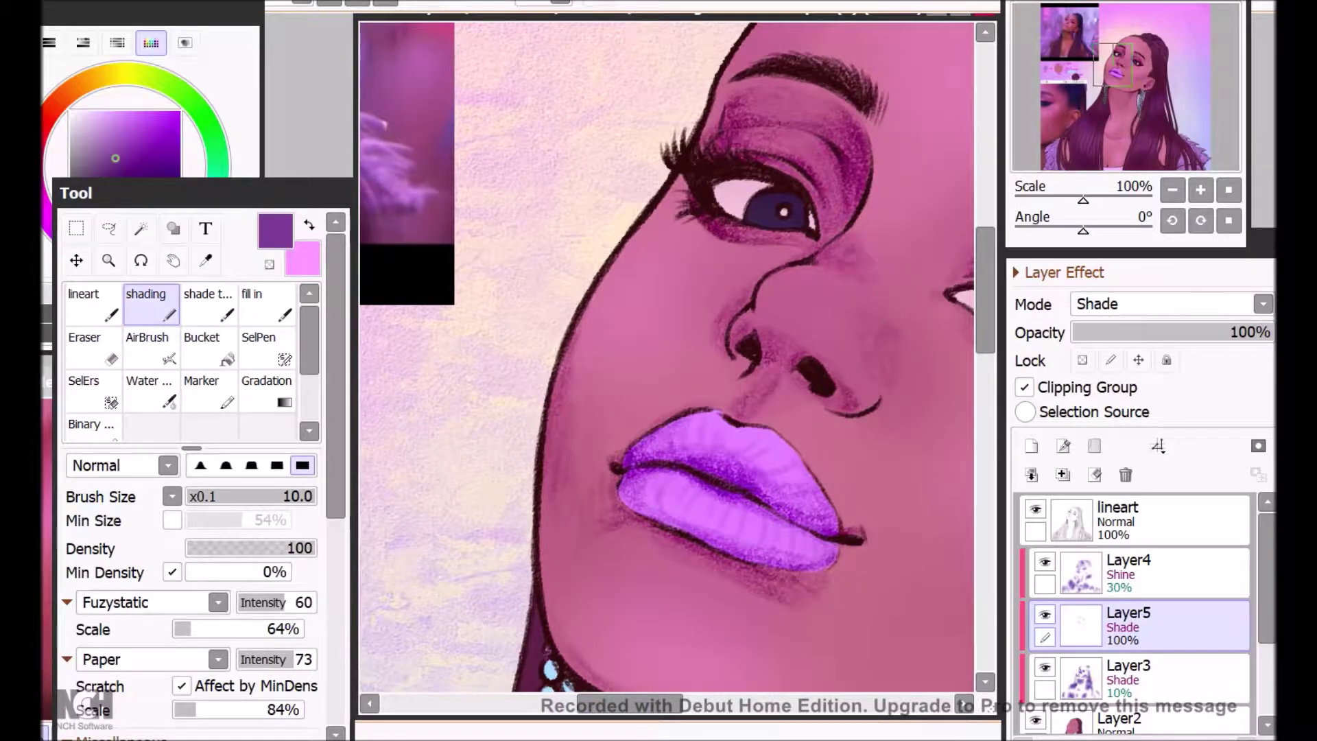
key("ctrl+s")
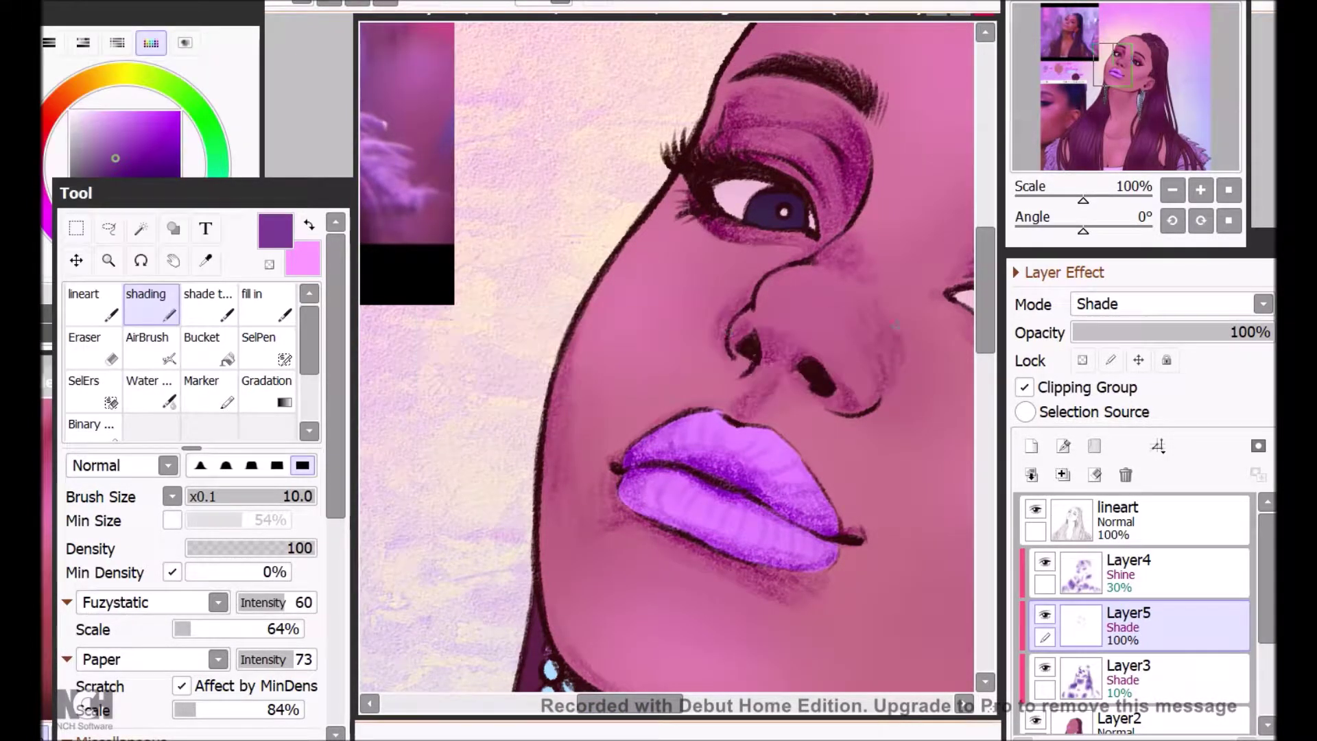
Step: Check the reference photo and shade from the near eye's inner corner up to the inner end of the eyebrow
left_click(1121, 47)
left_click(47, 549)
left_click(1071, 24)
left_click(736, 219)
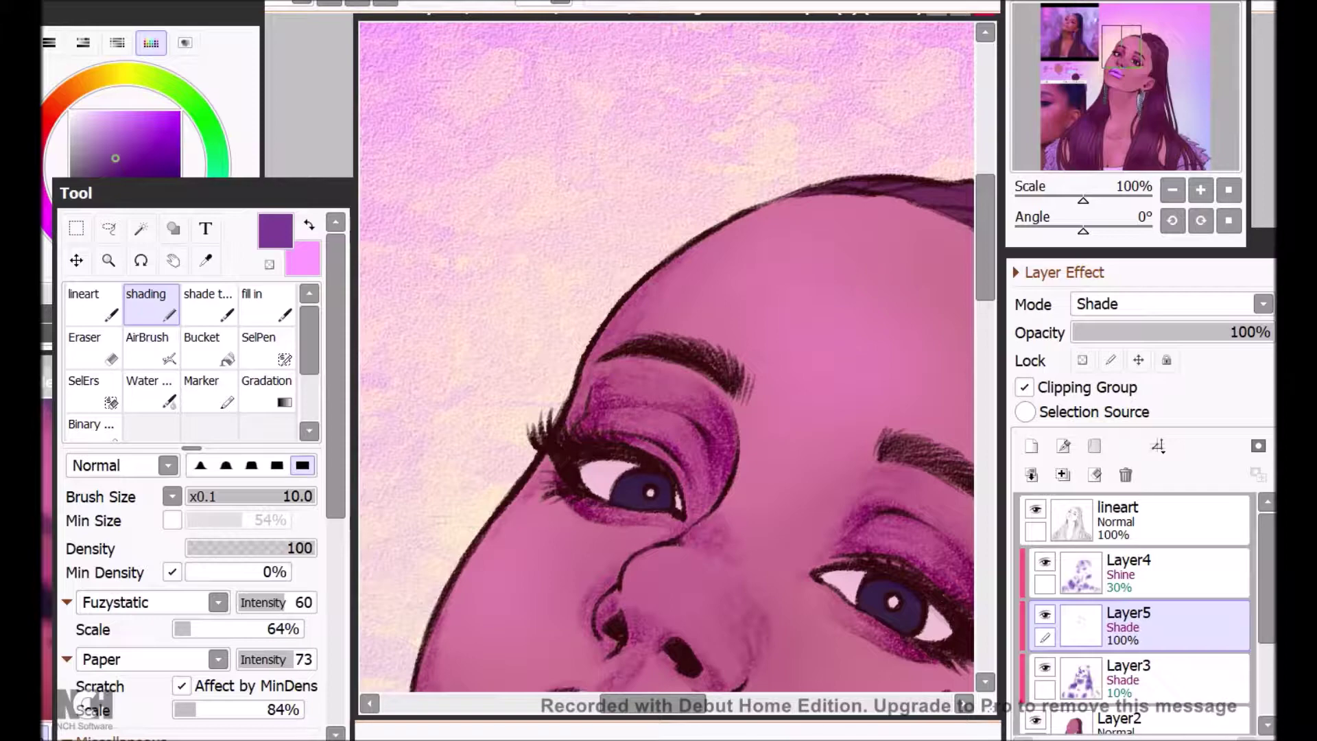
left_click(1173, 190)
left_click(1173, 190)
left_click(1133, 60)
left_click(1200, 190)
left_click(1200, 190)
left_click_drag(642, 337, 687, 296)
mouse_move(638, 327)
left_mouse_down()
mouse_move(690, 285)
mouse_move(738, 273)
left_mouse_up()
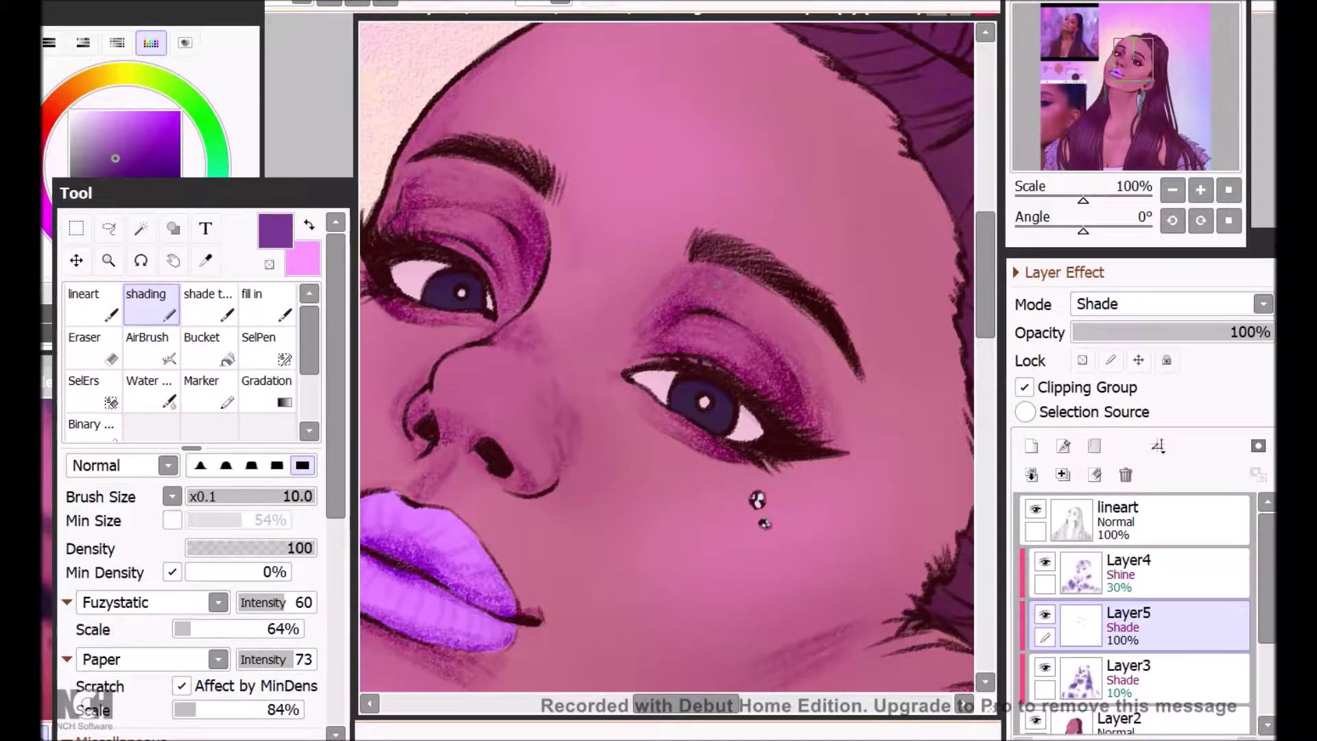
Step: Shade along the collarbone on the chest and save the drawing
left_click(1172, 190)
left_click(1173, 190)
left_click_drag(1124, 65, 1119, 110)
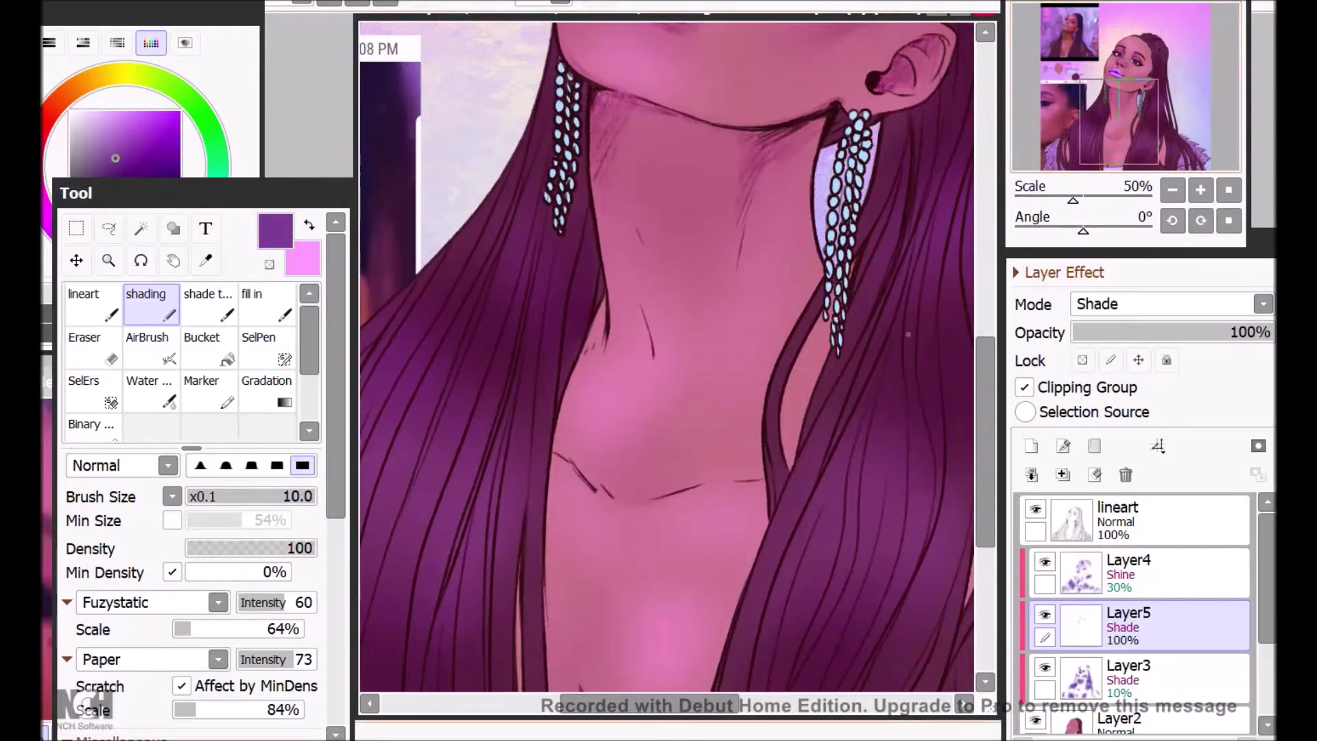
left_click(1201, 190)
left_click(1126, 87)
left_click(1119, 135)
mouse_move(534, 370)
left_mouse_down()
mouse_move(594, 421)
mouse_move(627, 420)
left_mouse_up()
key("ctrl+s")
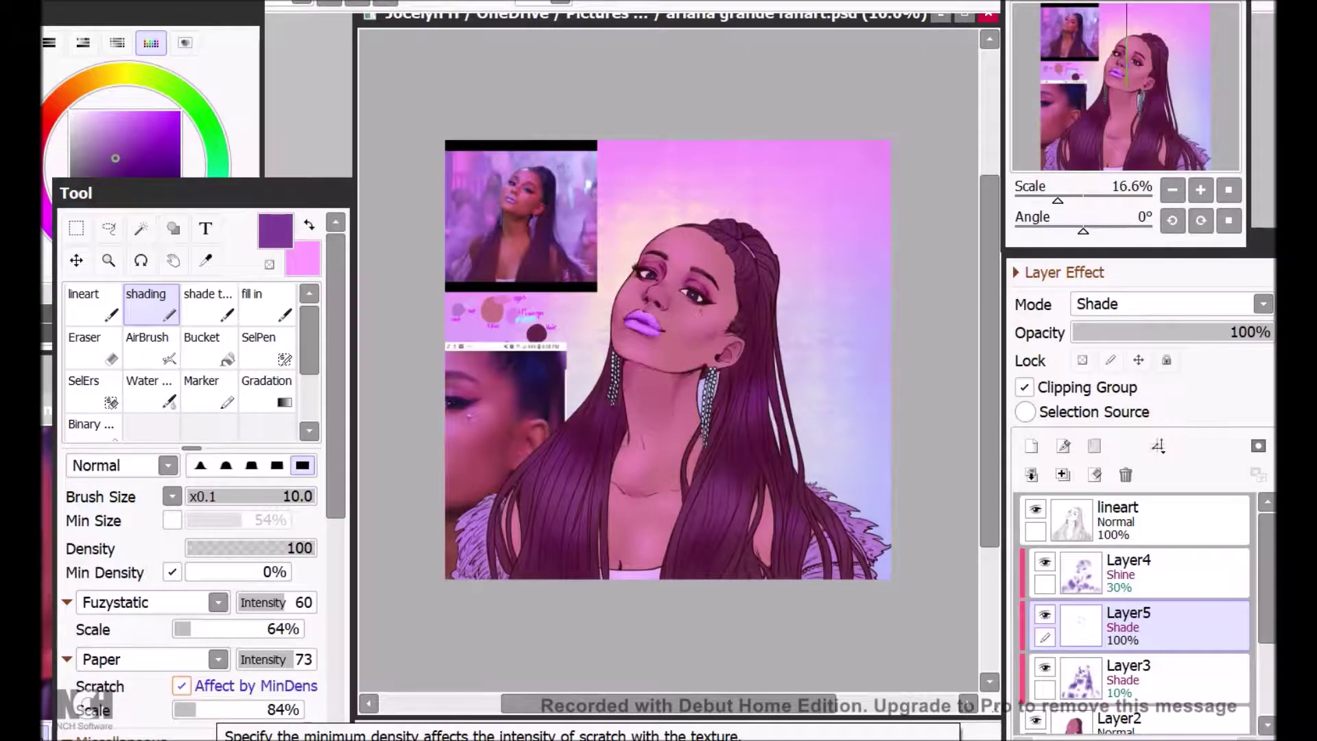
Step: Shade the skin around the cleavage line just above the neckline of the top with hatched strokes
left_click_drag(990, 361, 989, 334)
left_click(1200, 190)
left_click(1200, 190)
left_click(1200, 190)
mouse_move(1127, 70)
left_mouse_down()
mouse_move(1142, 98)
mouse_move(1121, 139)
left_mouse_up()
left_click(1201, 190)
left_click_drag(463, 646, 491, 683)
left_click_drag(472, 618, 502, 657)
left_click_drag(480, 594, 522, 668)
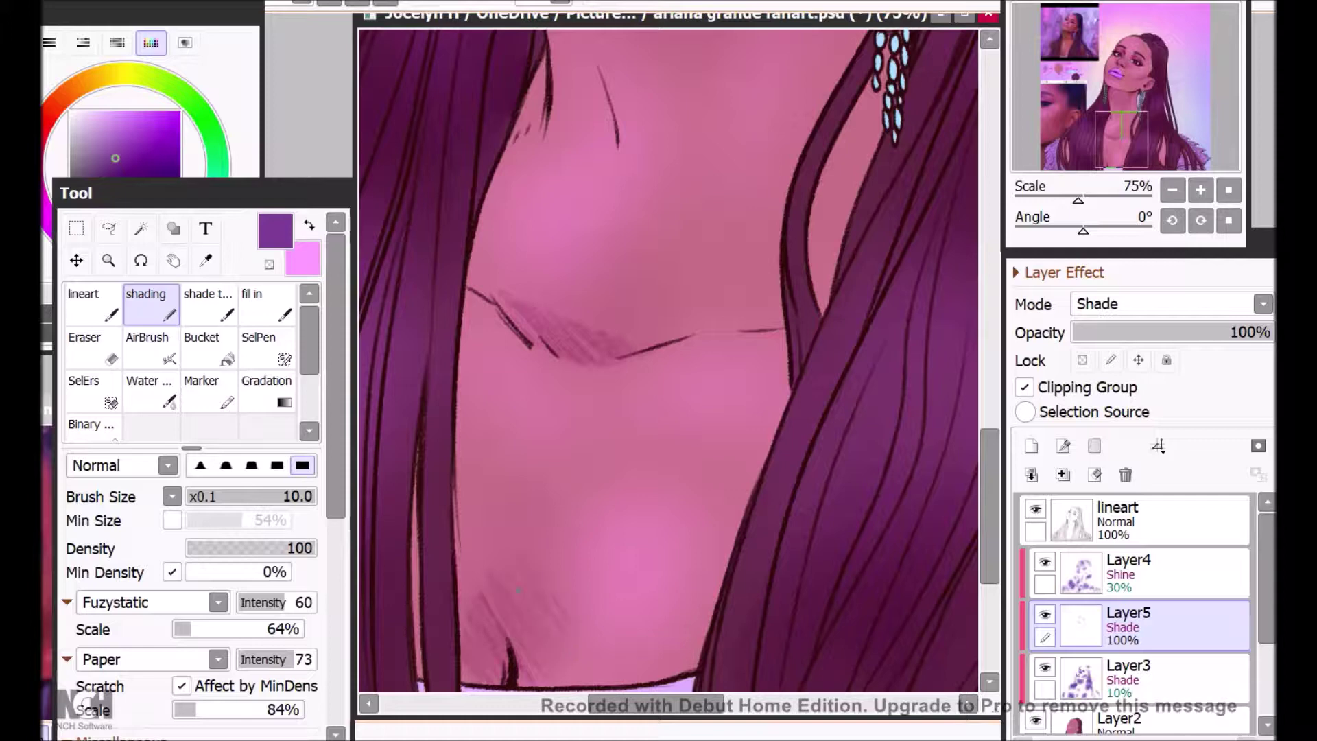
left_click_drag(490, 598, 509, 629)
Step: Shade the shoulder skin at the base of the neck where it disappears behind the far-side hair
left_click_drag(1119, 128, 1115, 121)
left_click_drag(612, 286, 581, 368)
left_click_drag(608, 312, 596, 349)
left_click_drag(610, 336, 558, 414)
left_click_drag(611, 344, 564, 414)
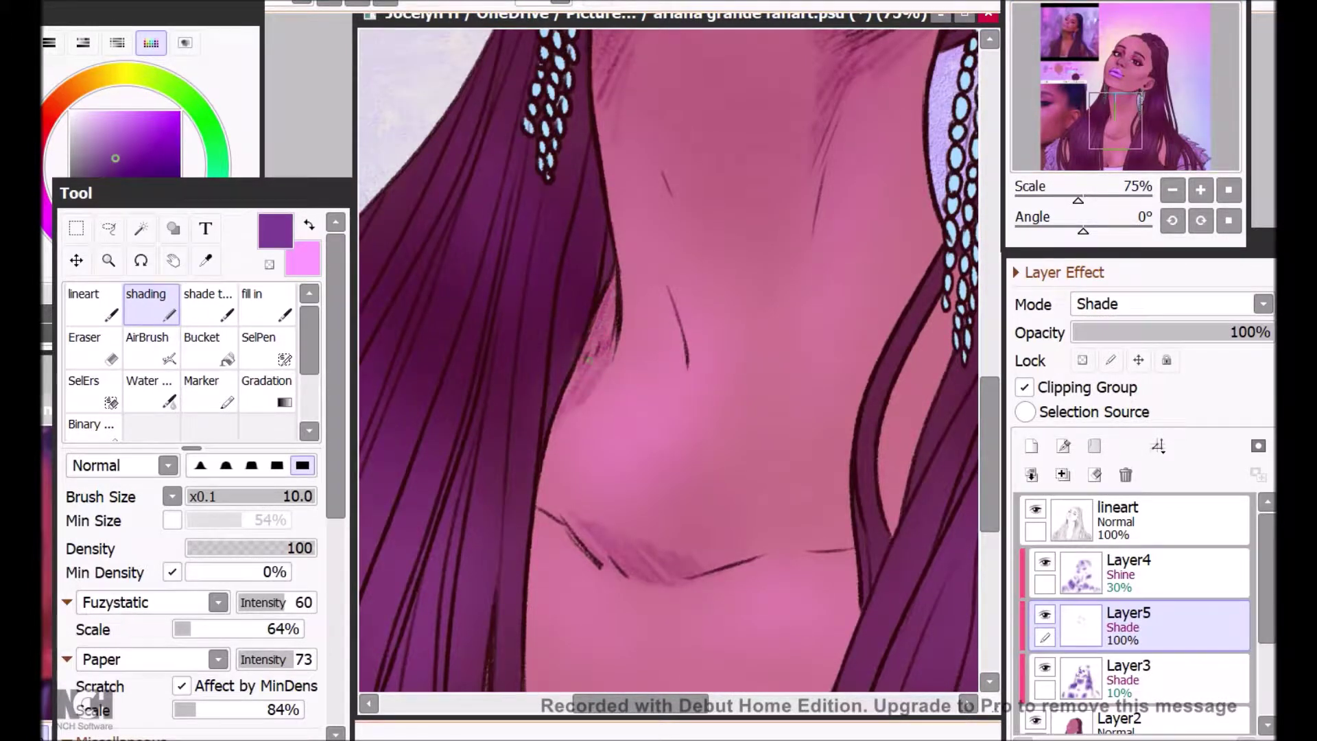
Step: Try shading the pulled-back hair between the hairline and the hair tie, and undo those strokes
left_click_drag(648, 704, 674, 704)
left_click_drag(988, 393, 988, 319)
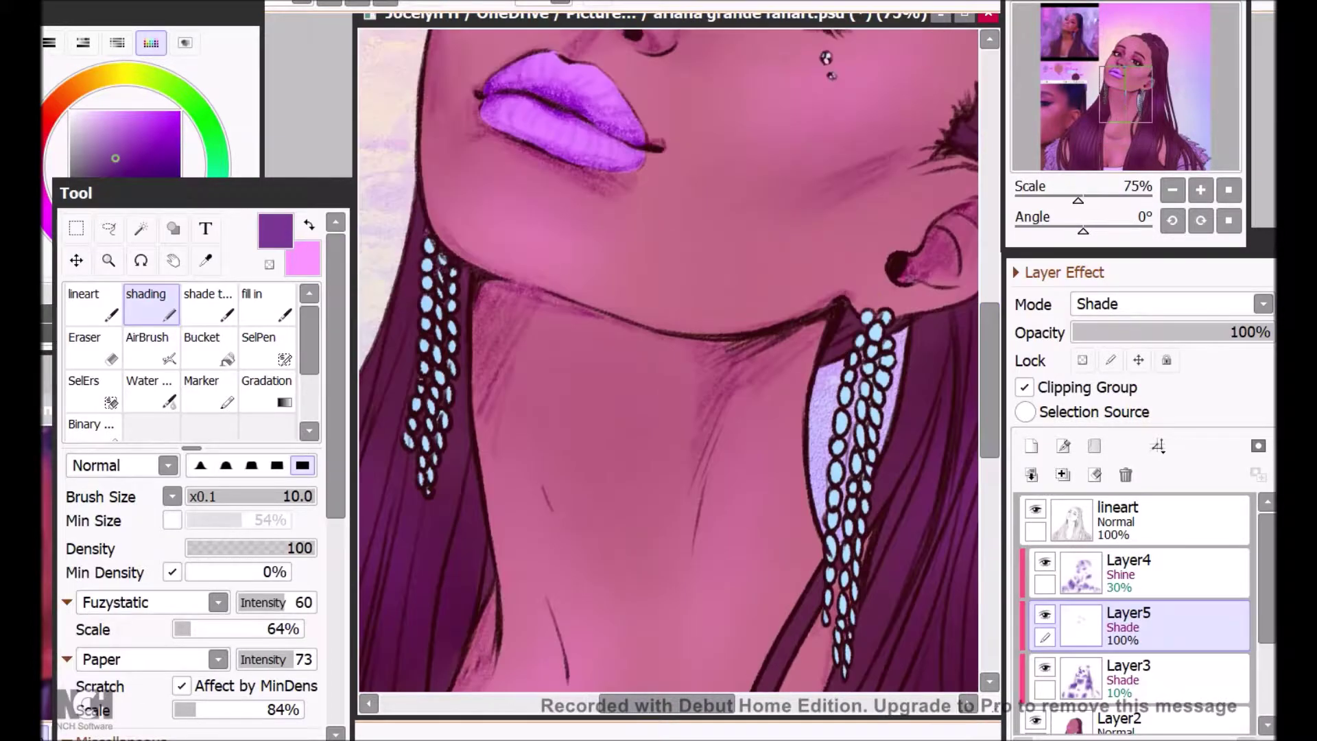
left_click(1147, 53)
left_click(1172, 220)
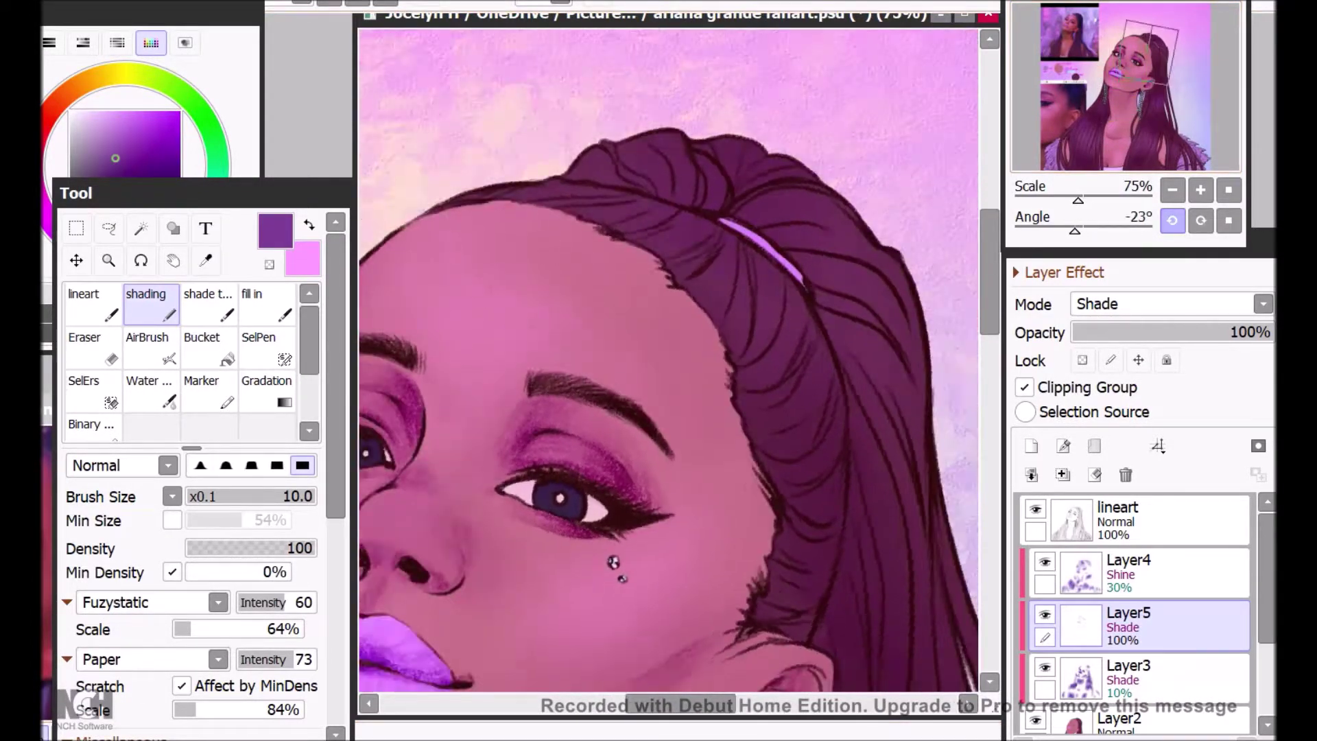
left_click_drag(539, 285, 462, 368)
left_click_drag(485, 330, 447, 390)
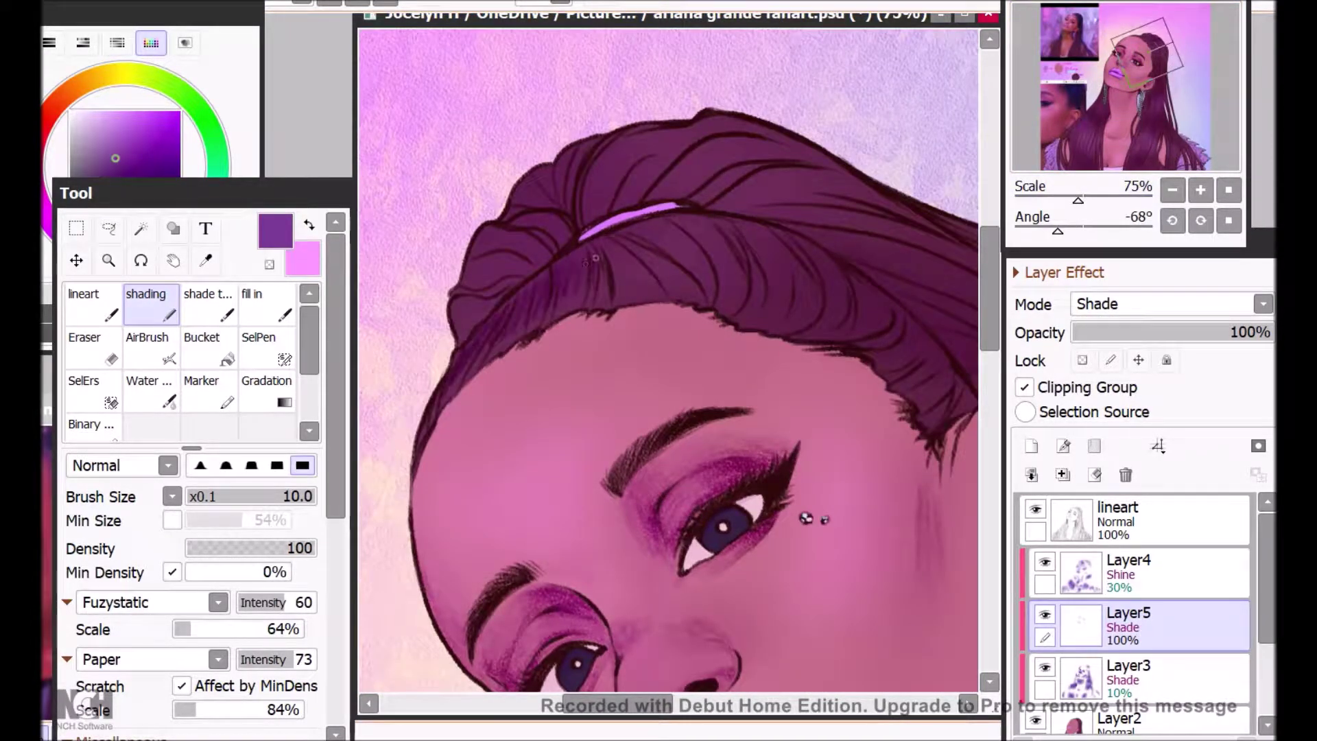
left_click_drag(664, 282, 696, 283)
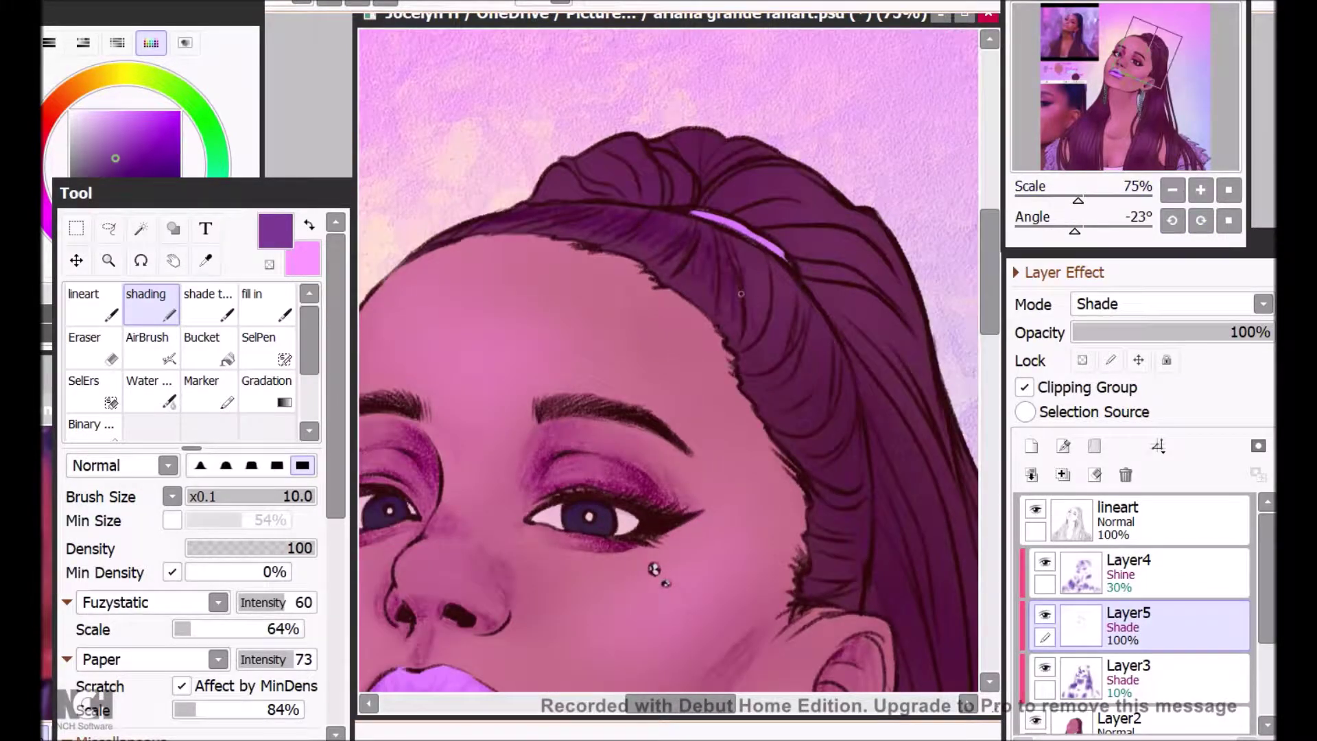
left_click_drag(819, 352, 787, 341)
left_click_drag(1146, 53, 1149, 50)
key("ctrl+z")
key("ctrl+z")
key("ctrl+z")
key("ctrl+z")
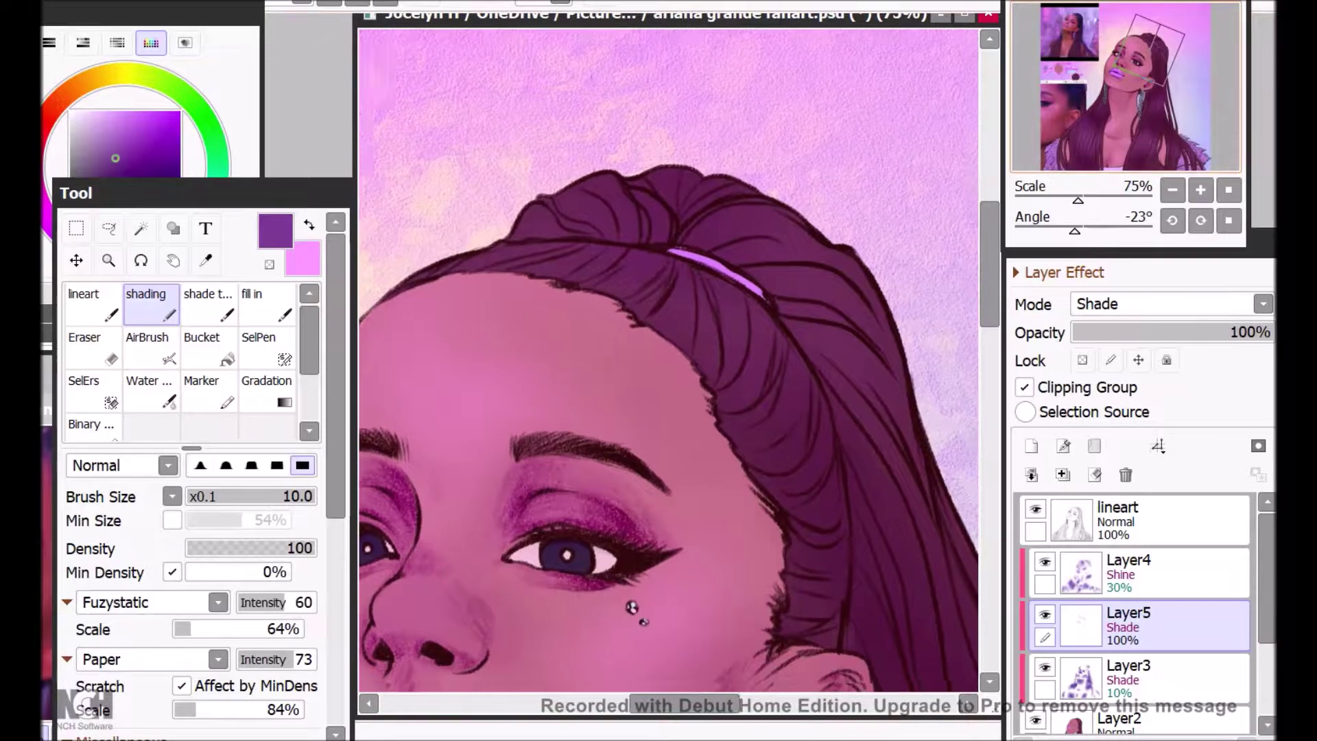
Step: Lightly shade the temple beside the hairline, above the near eye's outer corner
scroll(679, 360, "down", 4)
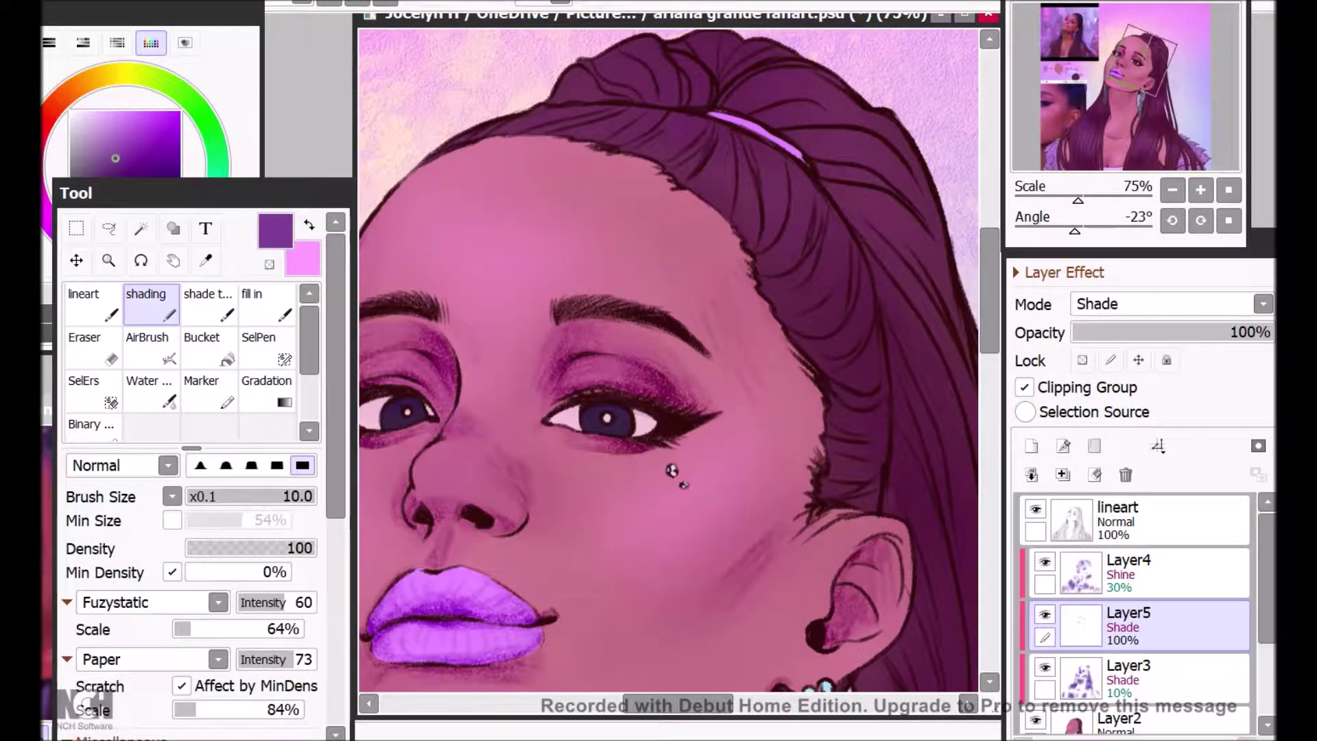
scroll(810, 325, "down", 3)
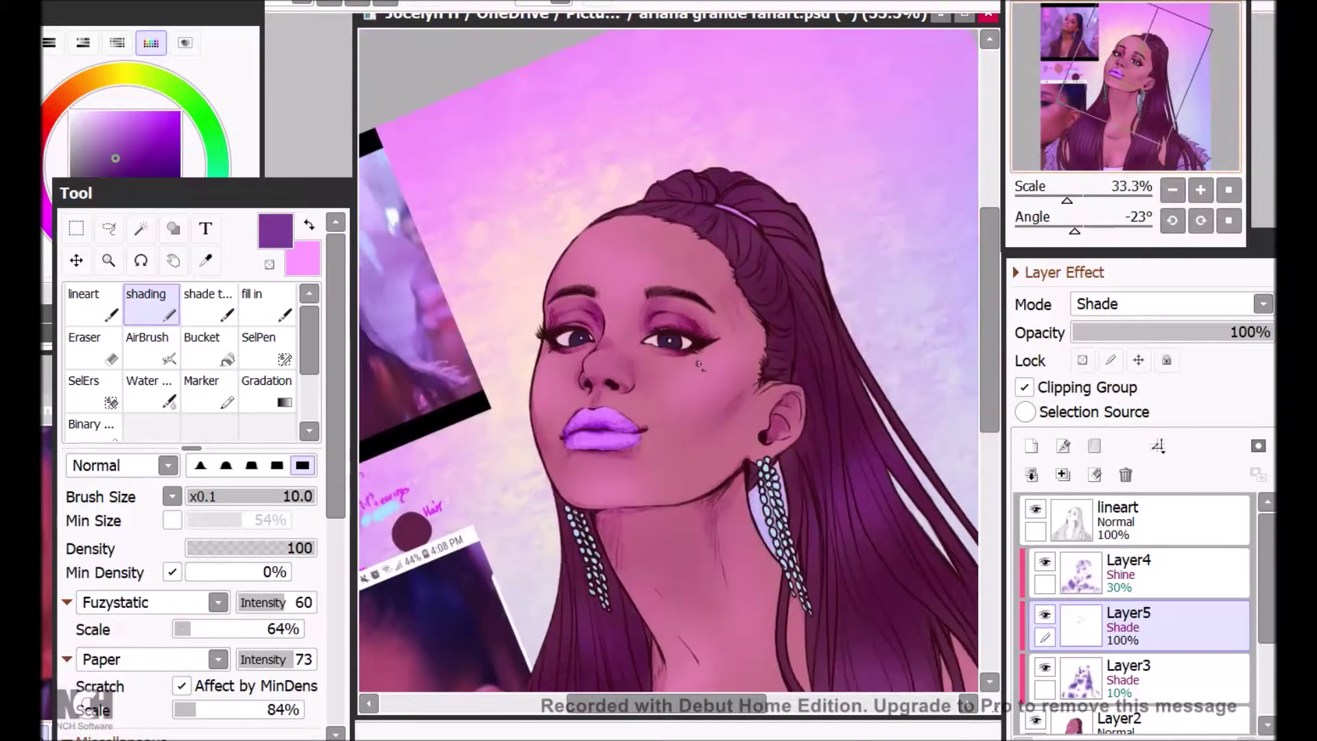
Step: Try shading the arm skin visible between the hair strands beside the fur coat, and undo the stroke
left_click(1228, 190)
left_click(1200, 190)
left_click(1201, 190)
left_click(1200, 190)
mouse_move(1133, 109)
left_mouse_down()
mouse_move(1150, 145)
mouse_move(1072, 152)
left_mouse_up()
mouse_move(604, 384)
left_mouse_down()
mouse_move(621, 468)
mouse_move(639, 412)
left_mouse_up()
key("ctrl+z")
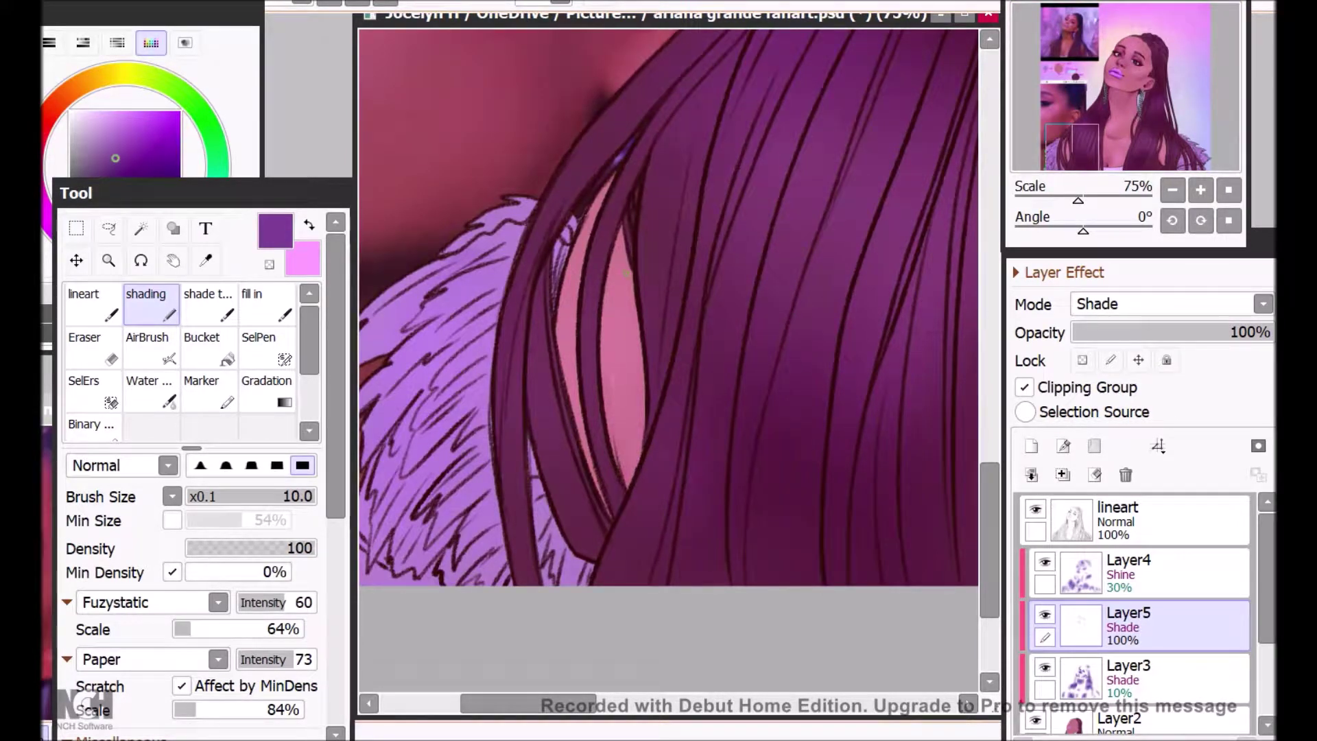
left_click(1228, 190)
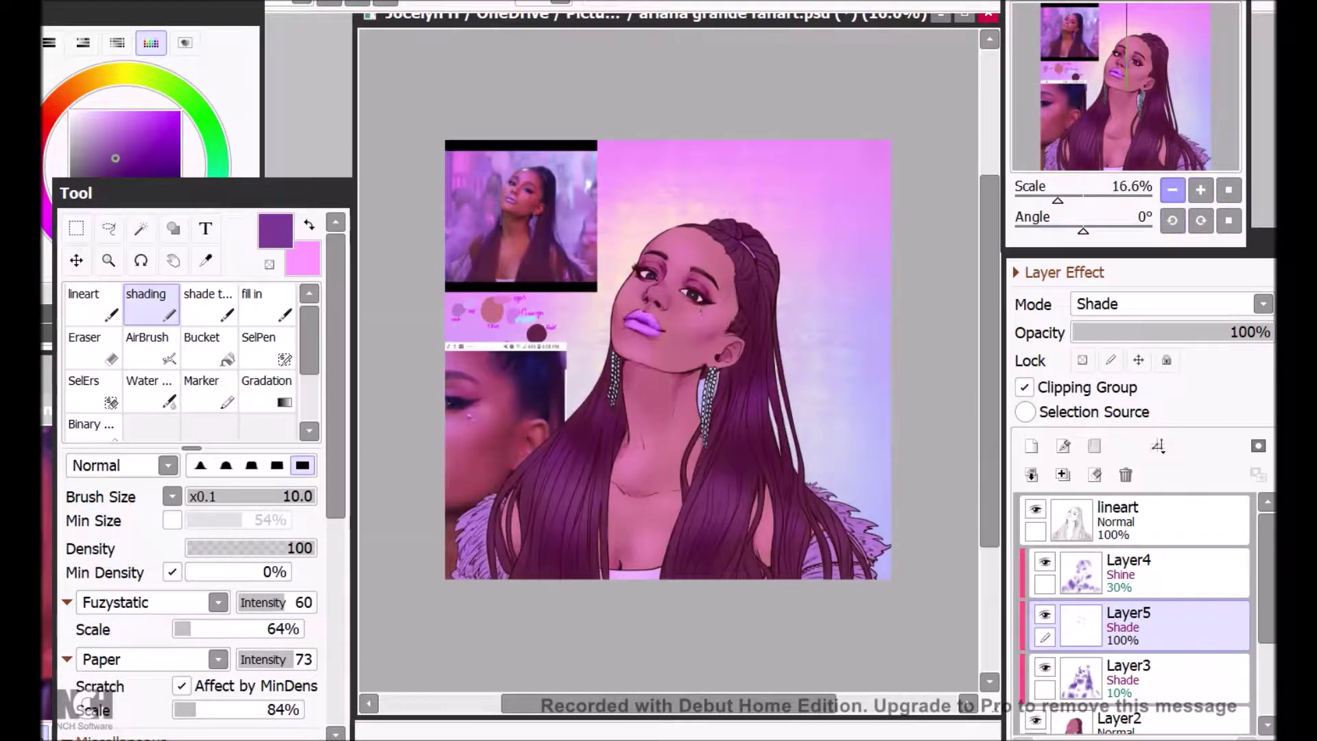
Step: Shade the fur coat on the near shoulder, between the hair strands and along its fluffy upper edge
left_click(1201, 190)
left_click(1200, 190)
mouse_move(1124, 89)
left_mouse_down()
mouse_move(1129, 131)
mouse_move(1193, 153)
left_mouse_up()
left_click(1200, 190)
left_click(1200, 190)
left_click(1172, 221)
left_click(1172, 220)
left_click(1172, 220)
left_click_drag(617, 491, 632, 523)
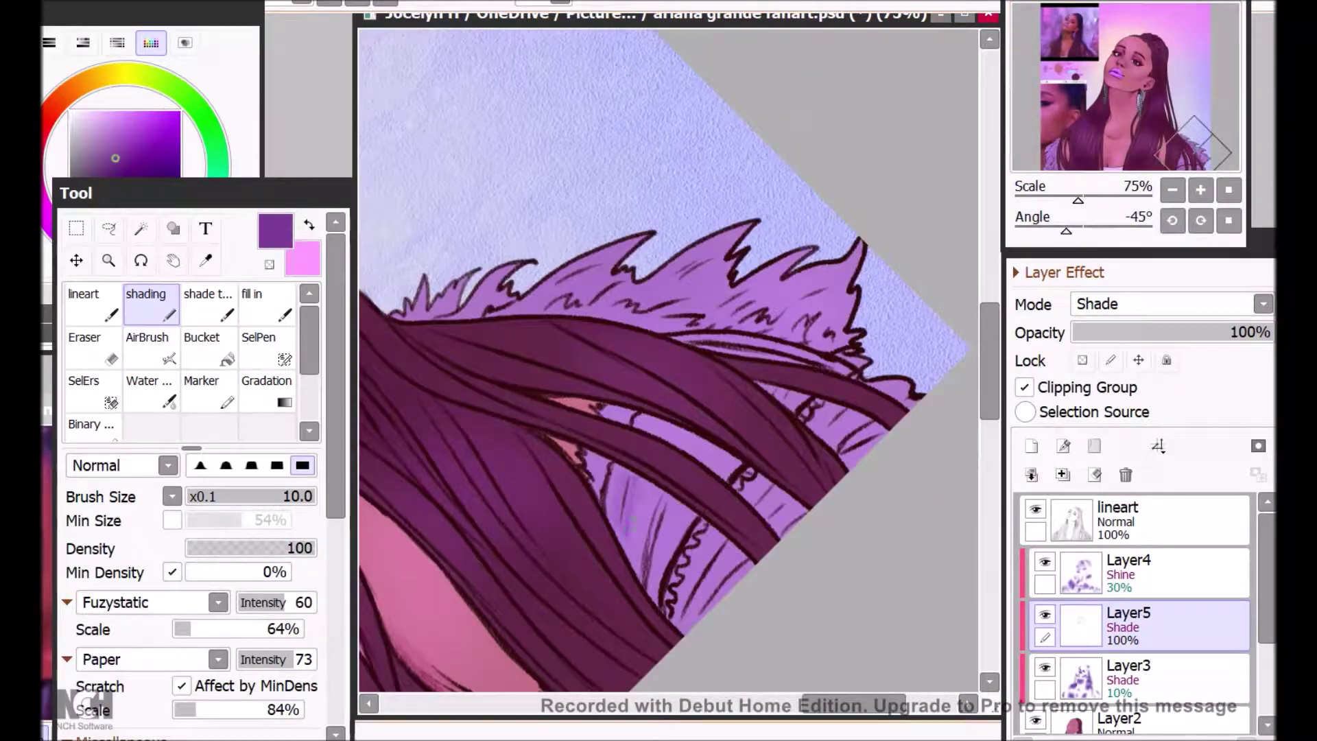
left_click_drag(712, 523, 686, 589)
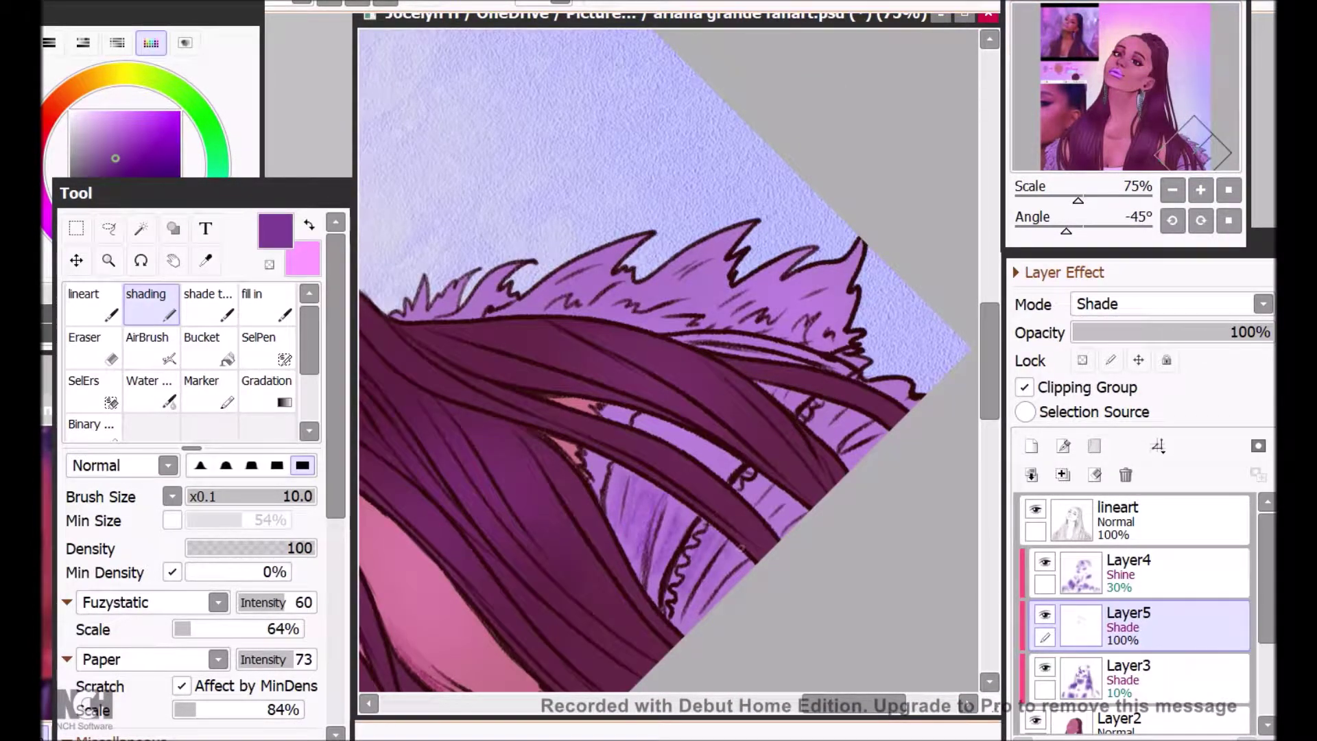
left_click_drag(813, 432, 885, 425)
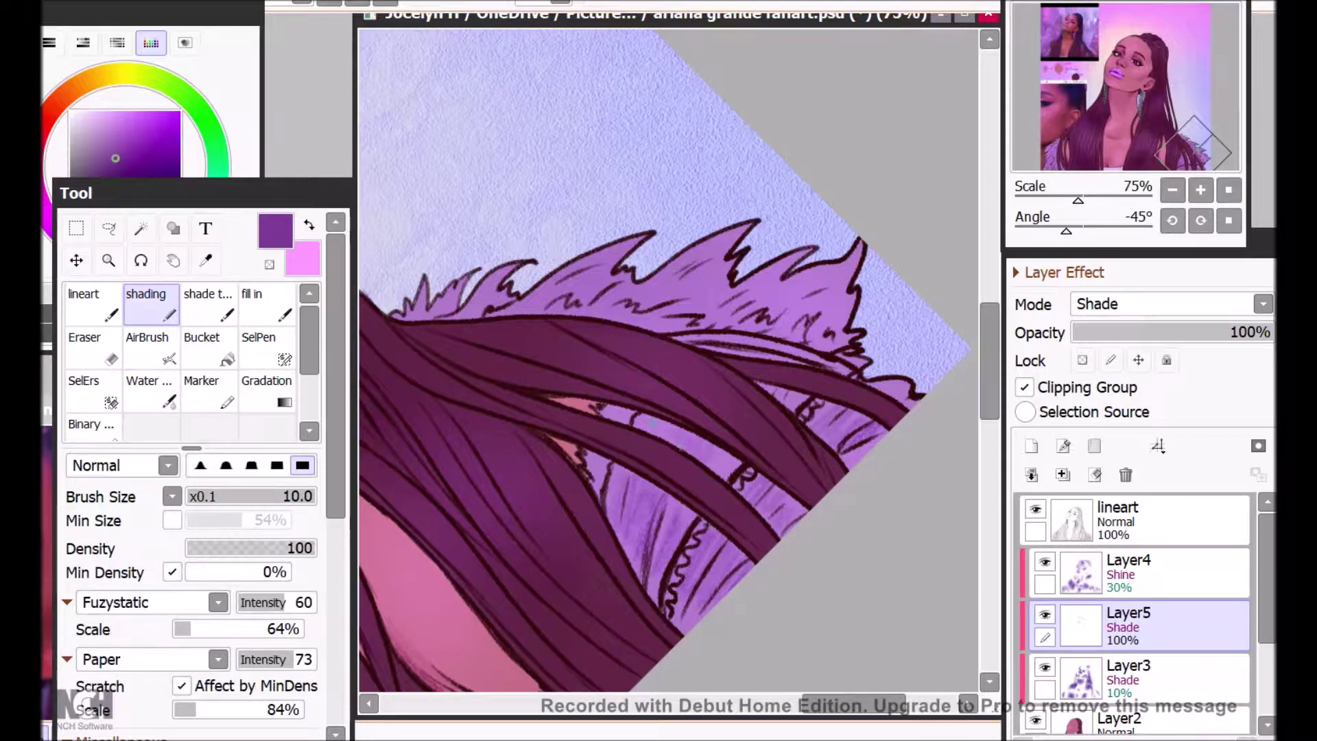
mouse_move(420, 291)
left_mouse_down()
mouse_move(441, 318)
mouse_move(603, 288)
mouse_move(782, 312)
left_mouse_up()
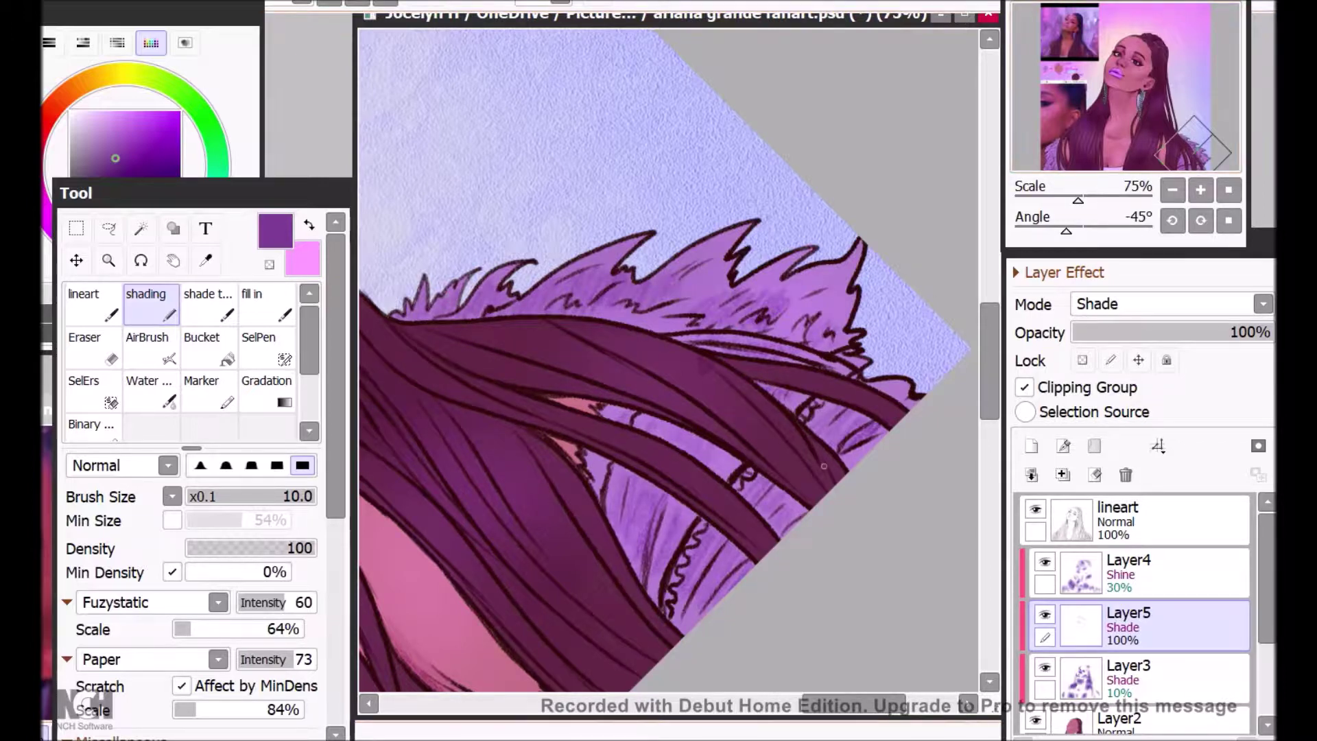
Step: Shade the fur coat on the opposite shoulder and the skin showing between the hair strands beside it
mouse_move(1194, 152)
left_mouse_down()
mouse_move(1094, 165)
mouse_move(1103, 157)
left_mouse_up()
mouse_move(786, 441)
left_mouse_down()
mouse_move(888, 345)
mouse_move(847, 384)
mouse_move(882, 374)
left_mouse_up()
scroll(770, 478, "up", 5)
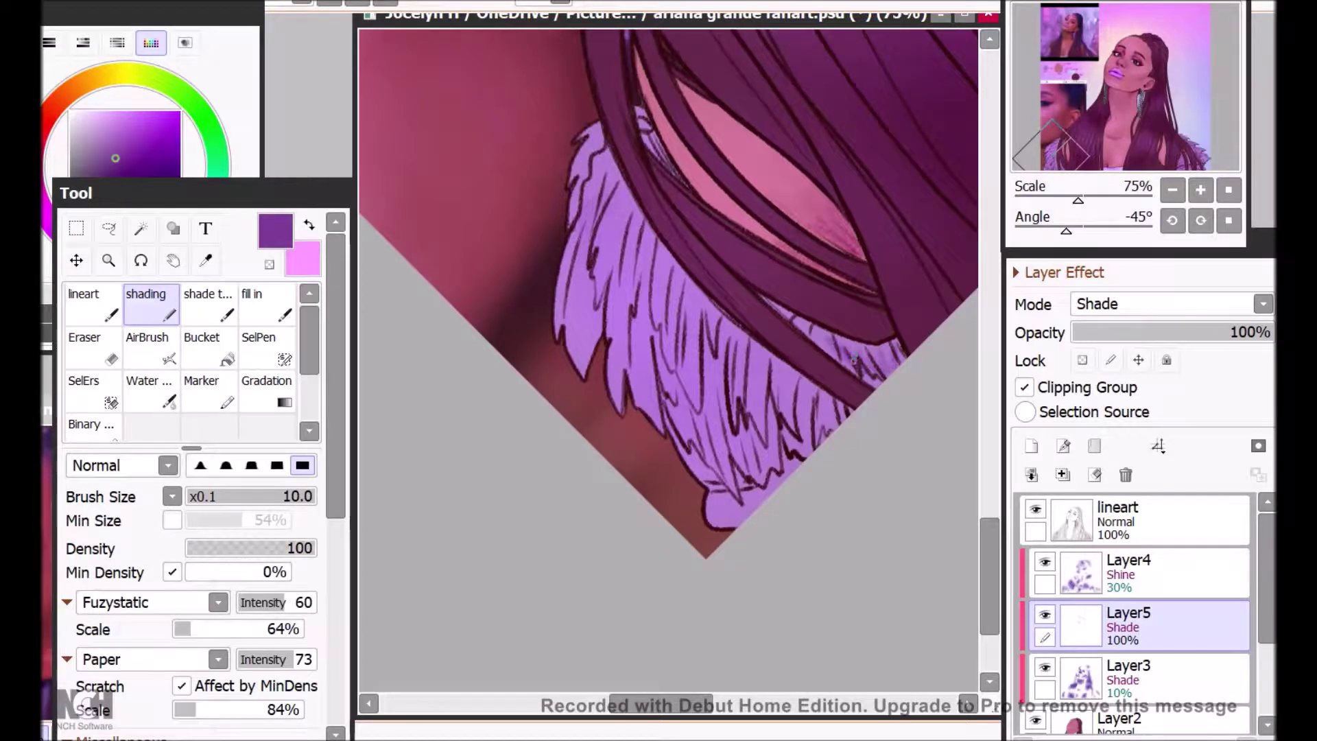
mouse_move(583, 219)
left_mouse_down()
mouse_move(579, 329)
mouse_move(634, 346)
mouse_move(707, 432)
mouse_move(761, 445)
mouse_move(823, 412)
mouse_move(699, 362)
left_mouse_up()
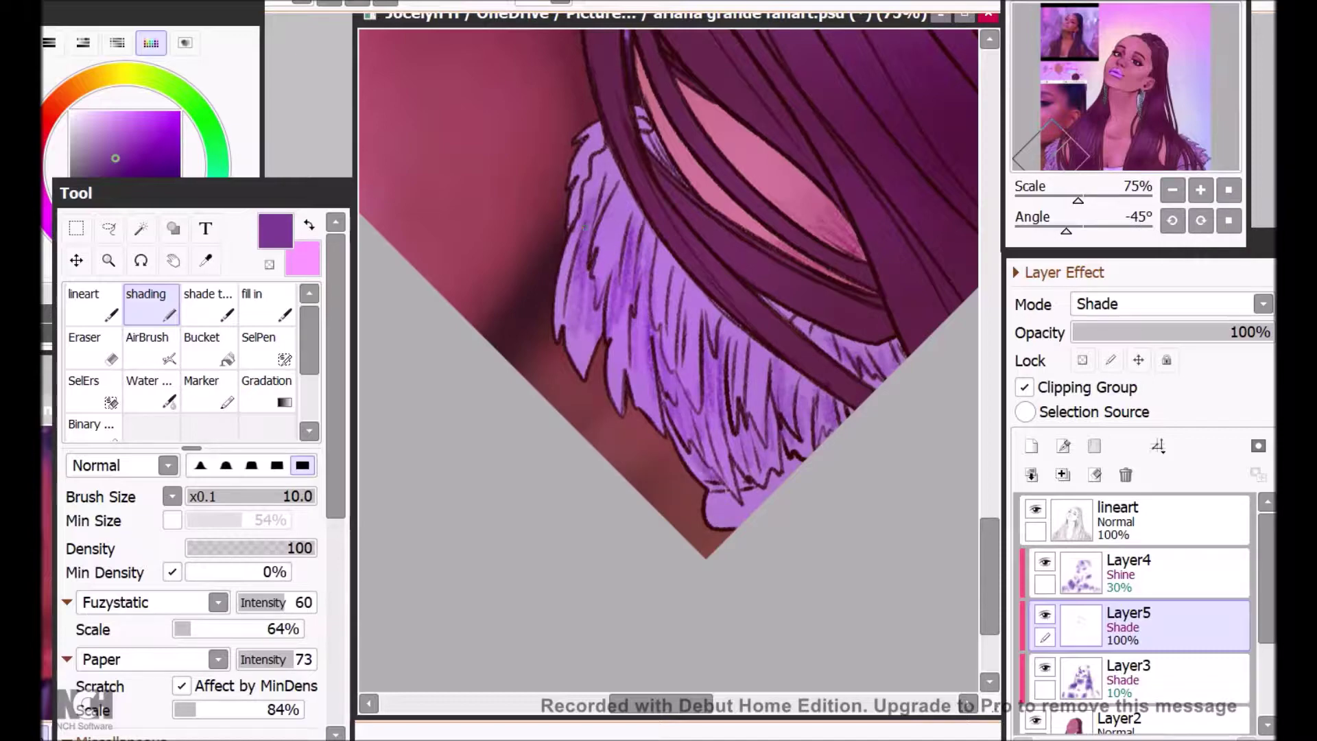
left_click_drag(731, 504, 770, 494)
left_click_drag(769, 488, 798, 461)
left_click(1228, 220)
left_click(1228, 189)
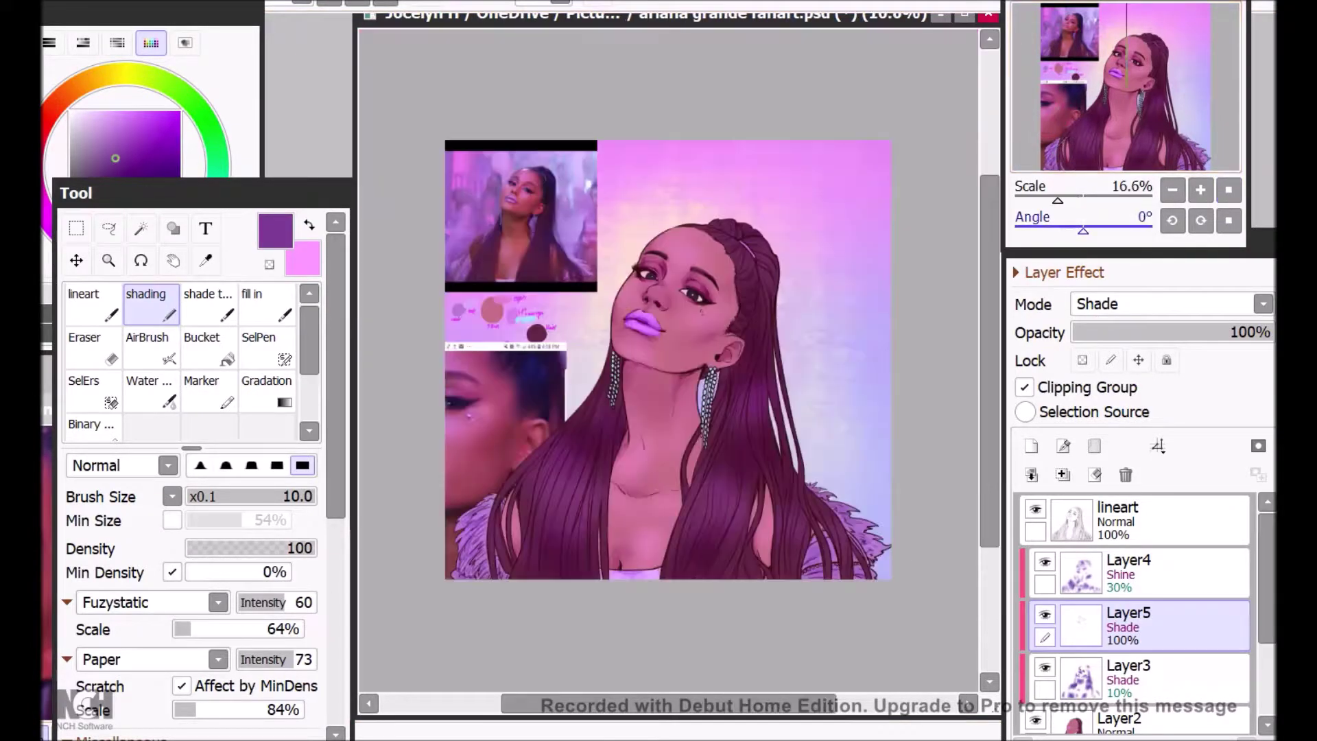
Step: Check the whole portrait and save the drawing
left_click(1200, 190)
left_click(1200, 190)
left_click(1200, 190)
left_click_drag(989, 361, 989, 274)
left_click(1228, 190)
key("ctrl+s")
Step: Shade along the lower throat line and above the near end of the collarbone, undoing the last stroke
left_click(1200, 190)
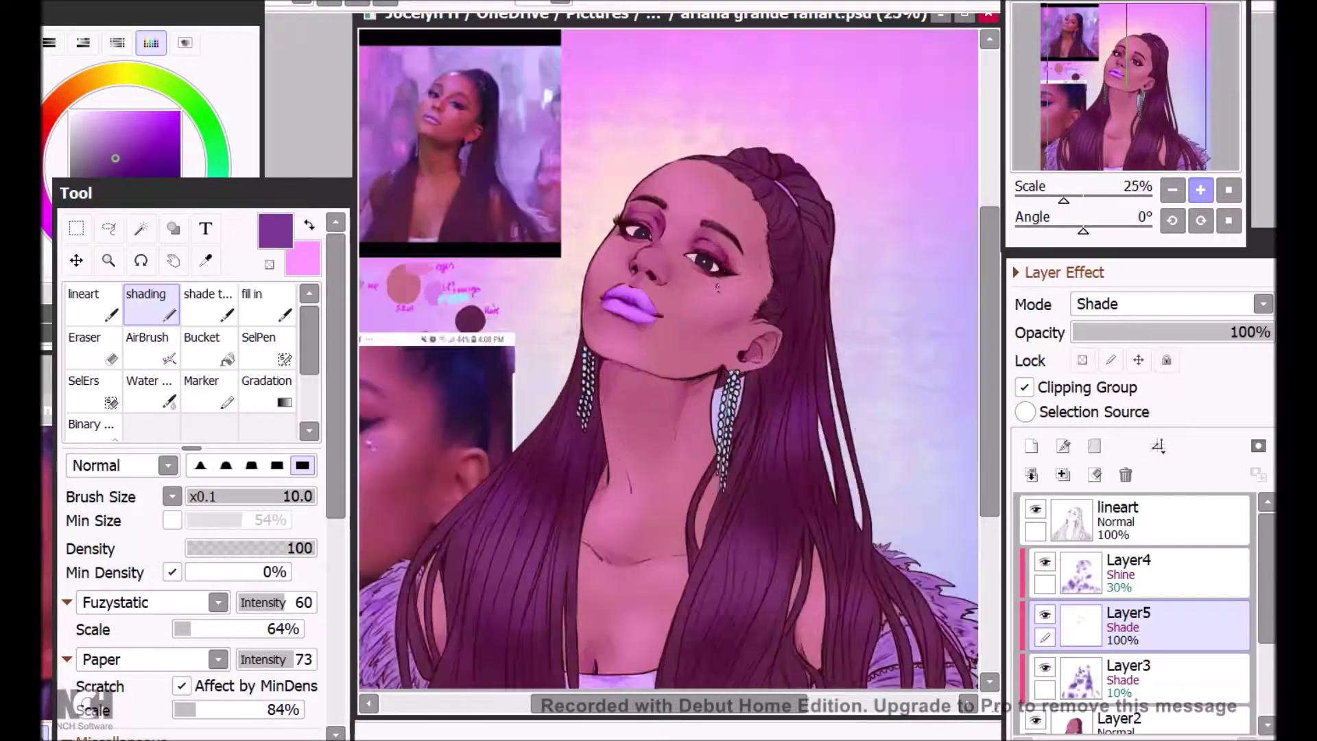
left_click(1200, 190)
left_click(1200, 190)
left_click(1200, 190)
left_click(1200, 190)
left_click(1114, 125)
mouse_move(698, 227)
left_mouse_down()
mouse_move(718, 318)
mouse_move(709, 390)
left_mouse_up()
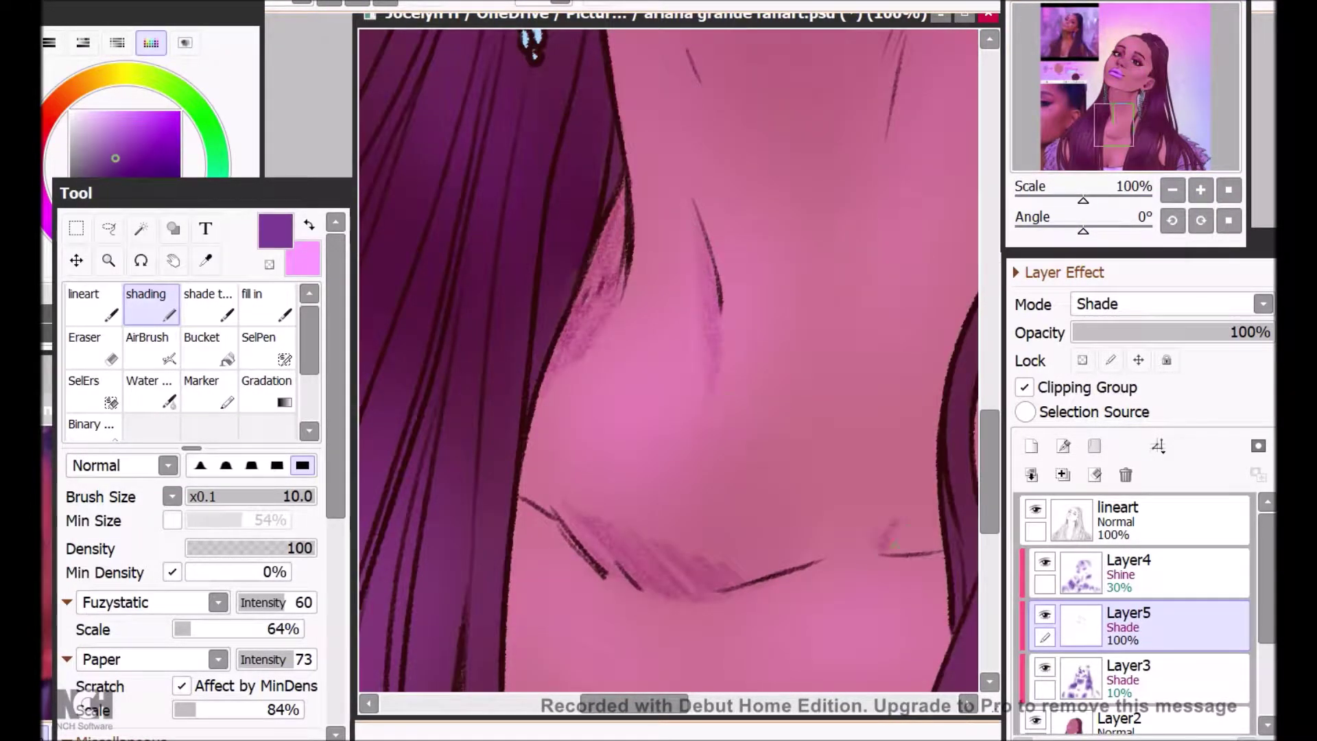
key("ctrl+z")
Step: Deepen and extend the cleavage shadow above the neckline of the top
left_click_drag(541, 502, 523, 464)
left_click_drag(583, 514, 858, 208)
left_click_drag(823, 446, 823, 375)
left_click_drag(889, 497, 919, 589)
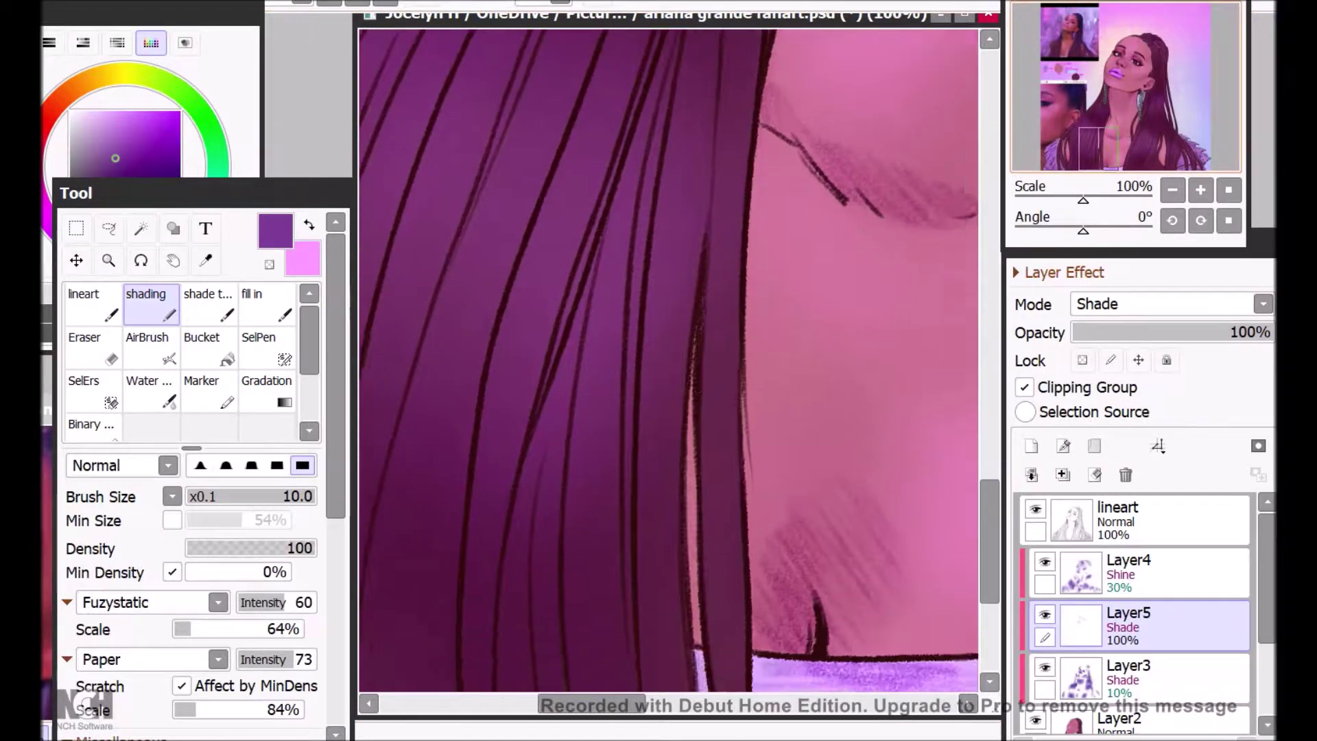
left_click_drag(823, 445, 833, 353)
Step: Shade the middle of the neck above the short throat line and save the drawing
left_click_drag(919, 343, 393, 375)
scroll(597, 242, "up", 5)
scroll(598, 242, "left", 3)
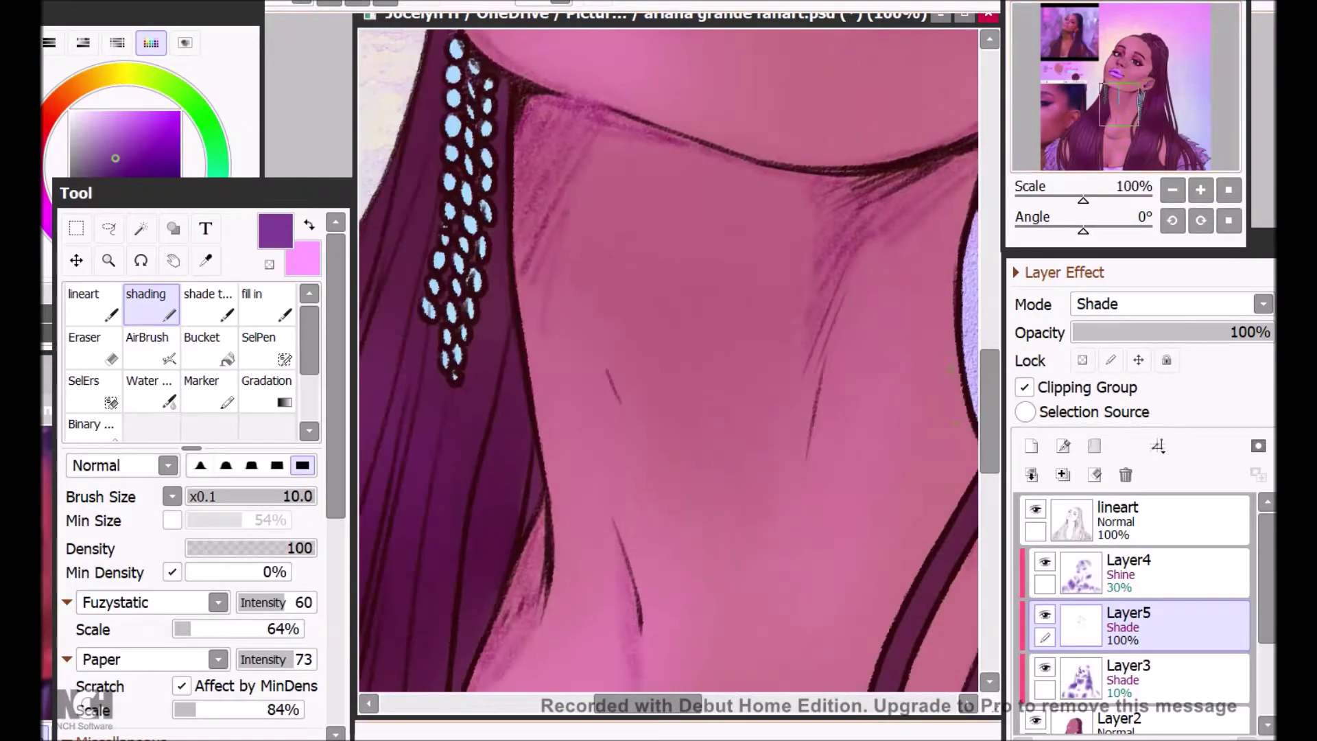
left_click_drag(621, 308, 610, 343)
left_click(1172, 190)
left_click(1173, 190)
left_click(1172, 190)
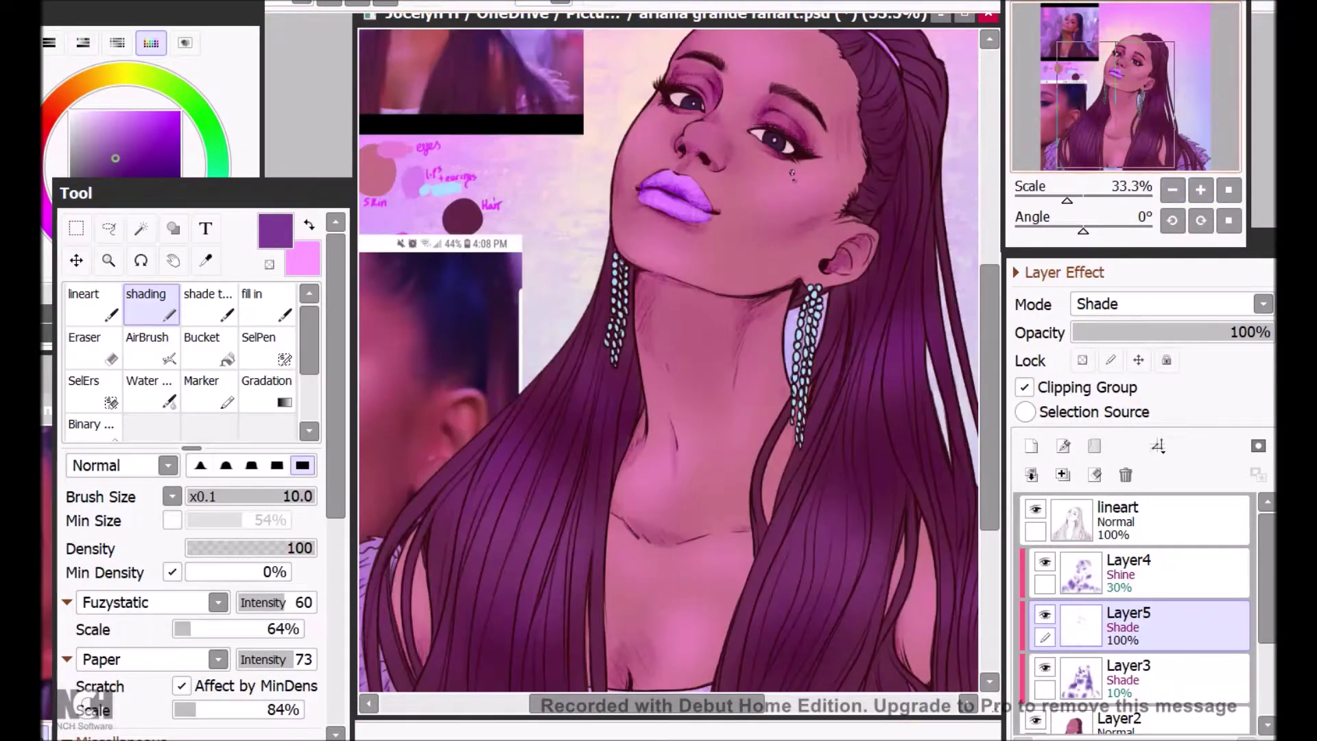
left_click(1172, 190)
left_click(1172, 190)
left_click(58, 2)
left_click(102, 130)
left_click_drag(990, 237, 990, 253)
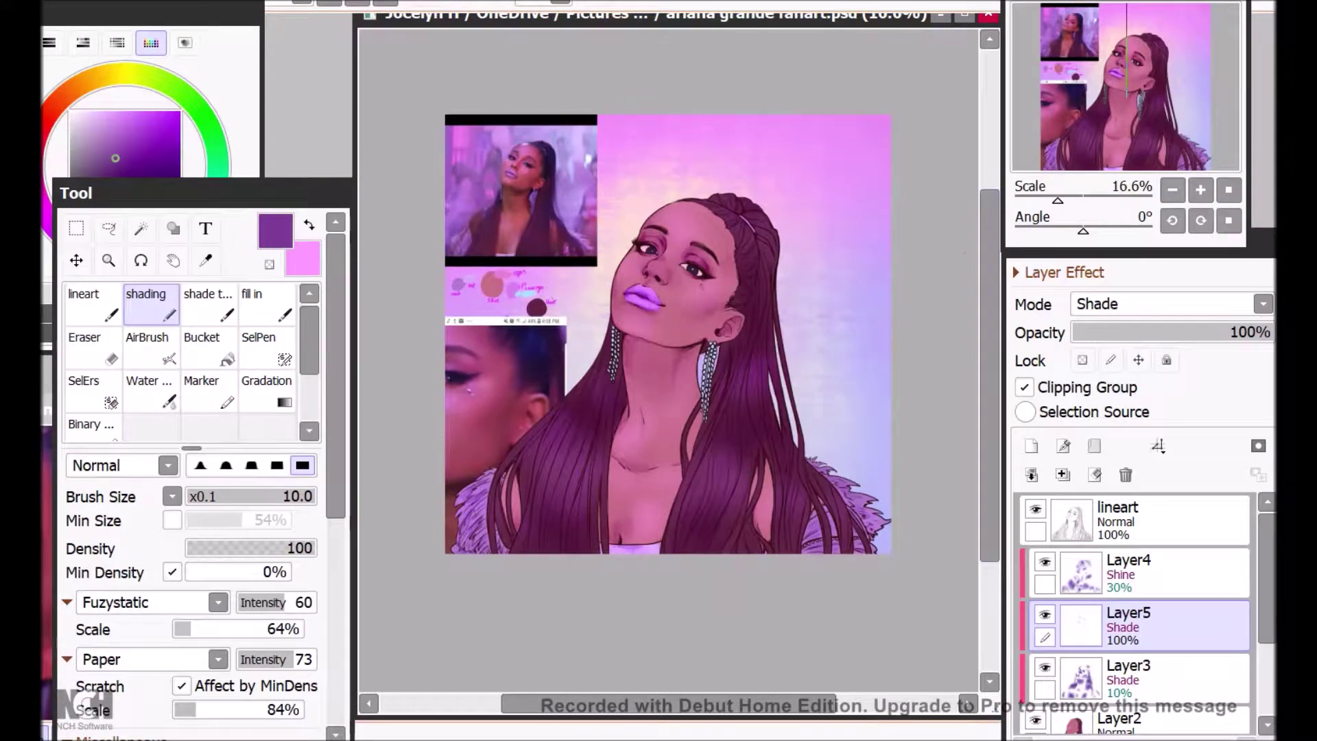
Step: Deepen the shading on the lips, darkening the near corner of the lower lip
mouse_move(990, 250)
left_mouse_down()
mouse_move(989, 268)
mouse_move(990, 235)
left_mouse_up()
left_click(1200, 190)
left_click(1200, 190)
left_click(1200, 190)
left_click_drag(1126, 88, 1113, 80)
left_click(1200, 190)
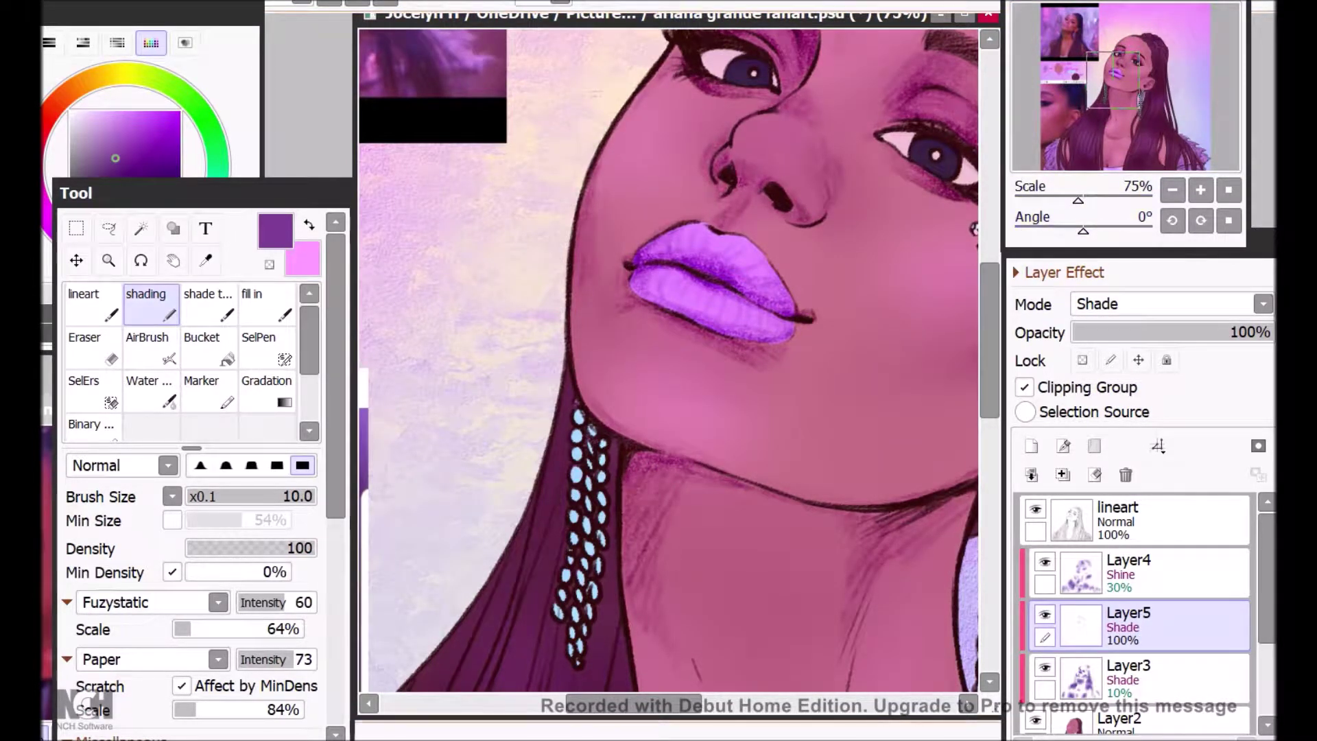
scroll(695, 334, "up", 1)
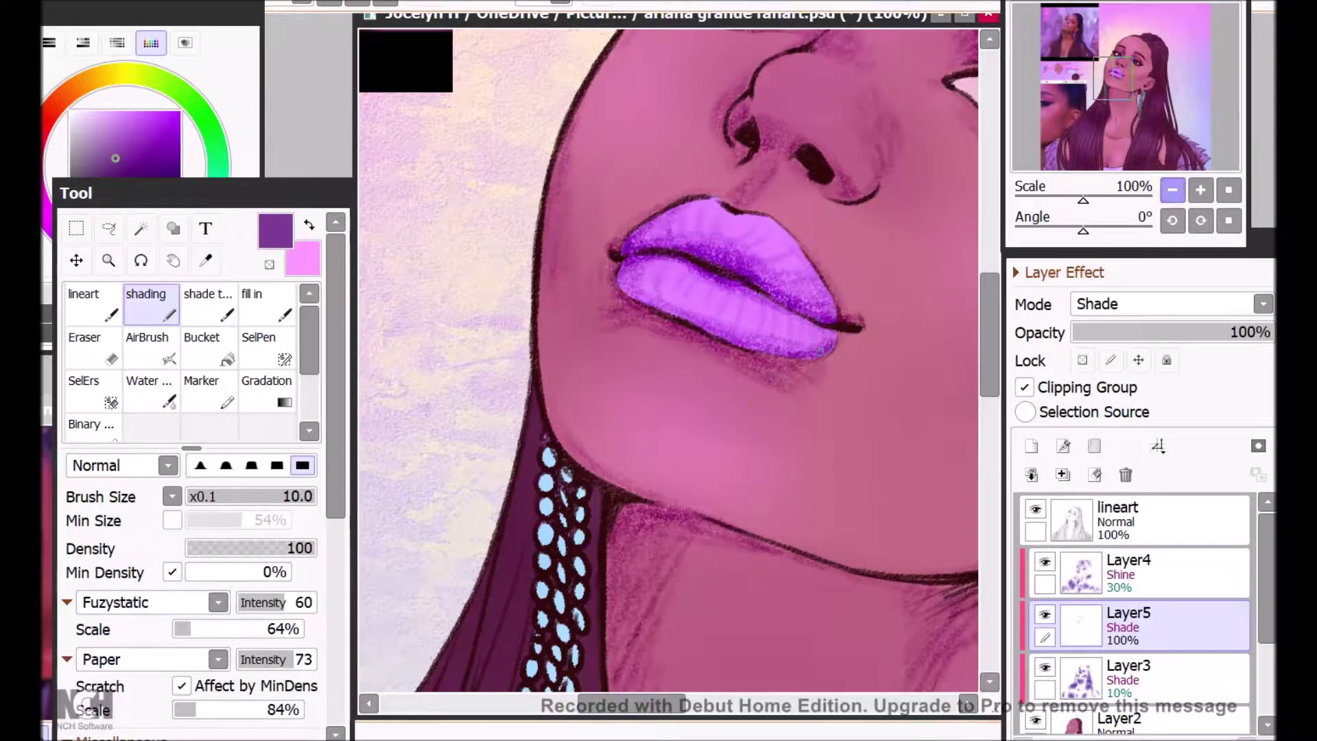
Step: Lower the opacity of the Layer5 Shade layer to 42% and save the drawing
left_click(1172, 190)
left_click(1173, 190)
left_click(1172, 190)
mouse_move(1180, 333)
left_mouse_down()
mouse_move(1201, 333)
mouse_move(1154, 332)
mouse_move(1206, 332)
mouse_move(1139, 332)
mouse_move(1194, 332)
mouse_move(1156, 332)
left_mouse_up()
scroll(668, 371, "down", 1)
scroll(668, 370, "up", 2)
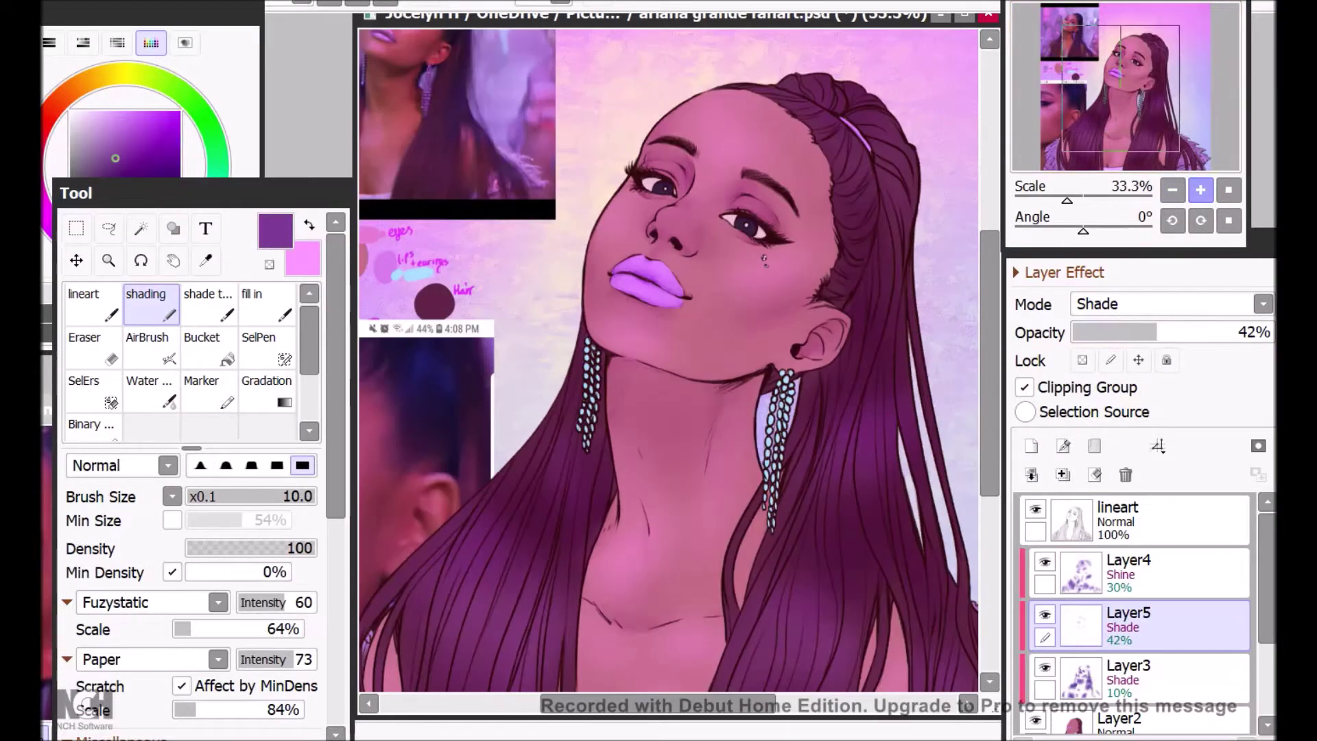
key("ctrl+s")
Step: Add a new layer above the lineart layer and set its blending mode to Shine
left_click(1152, 521)
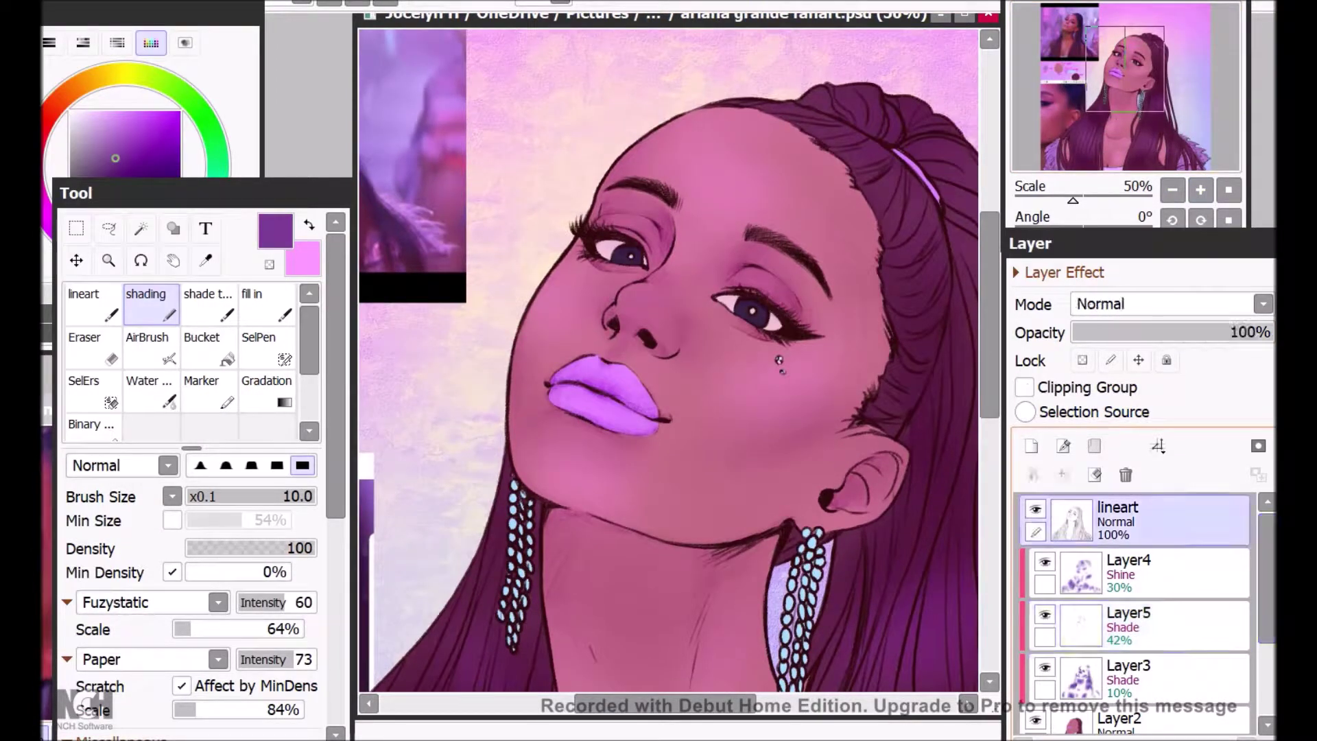
left_click(1031, 446)
left_click(1200, 190)
left_click(1200, 190)
left_click(47, 535)
left_click(1200, 190)
left_click(1200, 190)
left_click(1200, 190)
left_click(1200, 190)
left_click_drag(1076, 30, 1068, 28)
left_click_drag(1105, 199, 1101, 199)
scroll(887, 360, "down", 2)
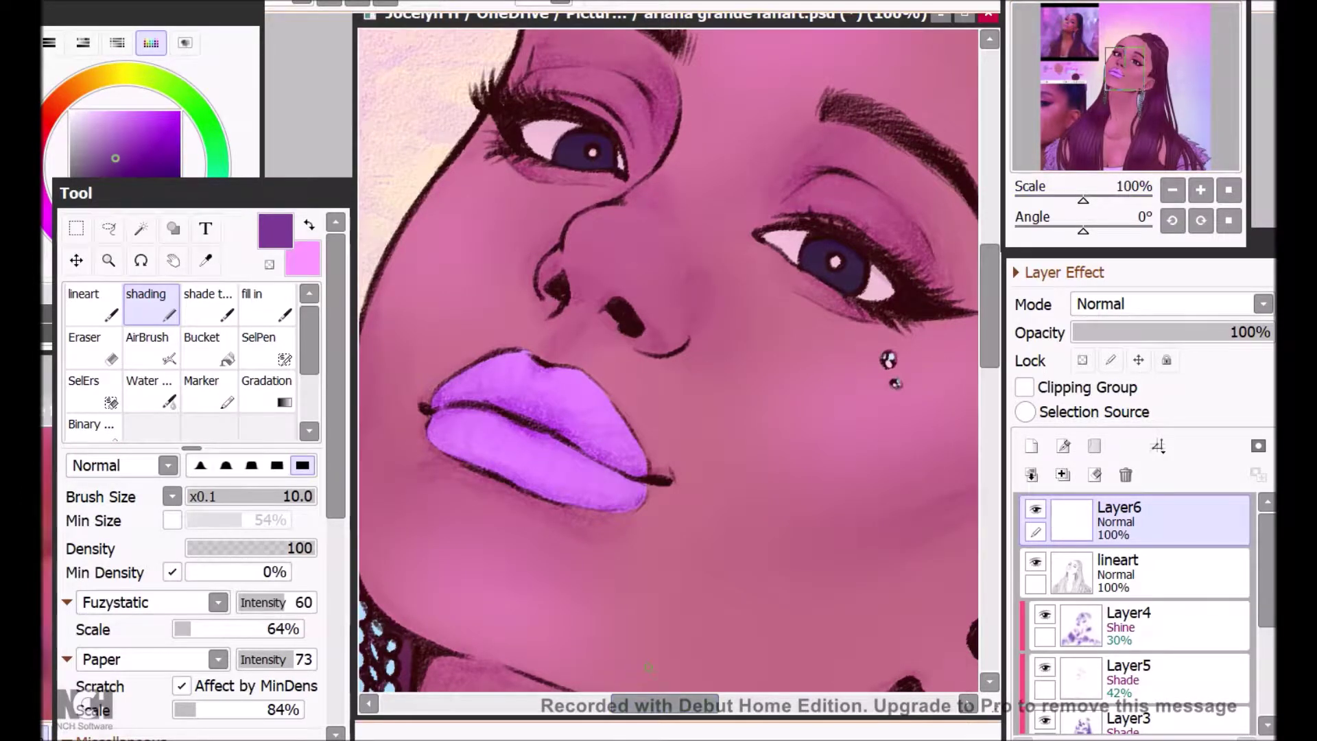
left_click(1172, 304)
left_click(1094, 476)
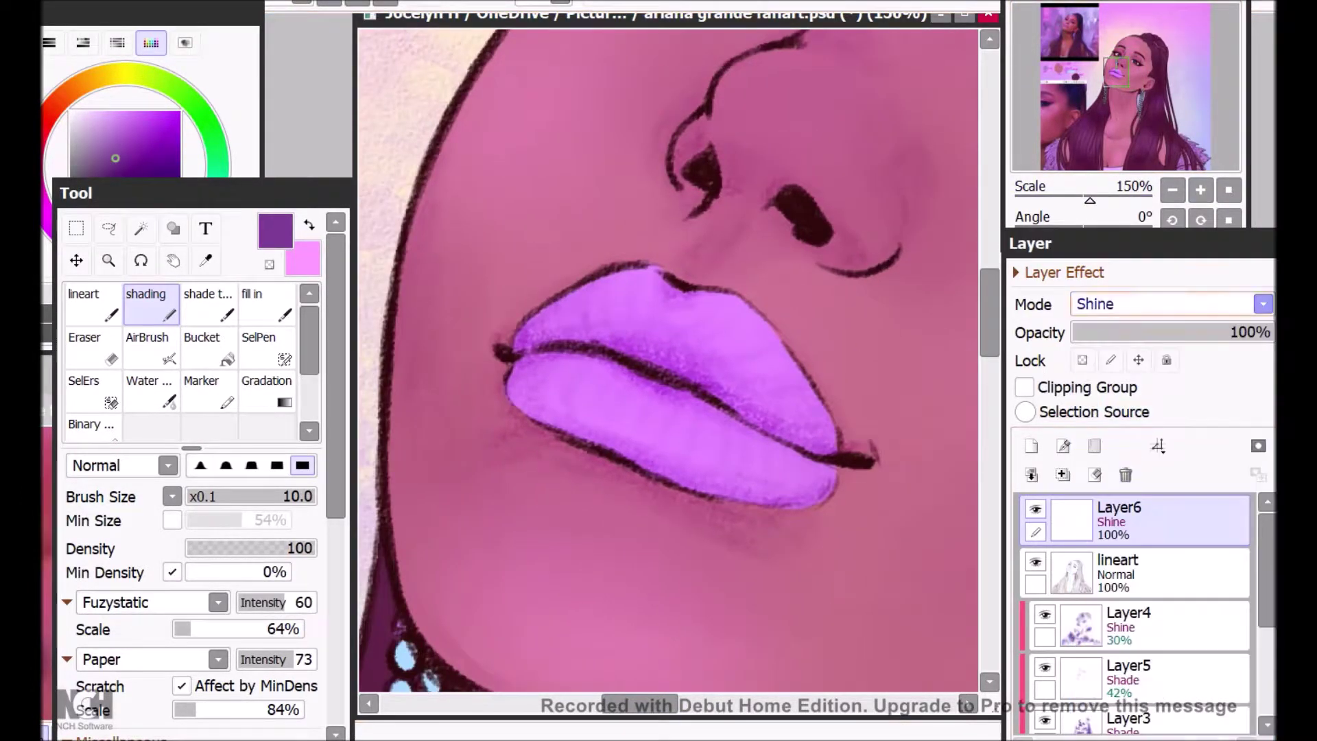
Step: Switch to the AirBrush, set its size to 48, and give it the Acrylic and Noise textures
scroll(591, 360, "up", 1)
left_click(93, 304)
left_click(151, 304)
left_click(209, 305)
left_click(152, 349)
mouse_move(312, 496)
left_mouse_down()
mouse_move(220, 496)
mouse_move(293, 495)
mouse_move(249, 496)
left_mouse_up()
left_click(218, 602)
left_click_drag(217, 653, 216, 625)
left_click(196, 664)
left_click(218, 631)
left_click_drag(218, 706, 218, 688)
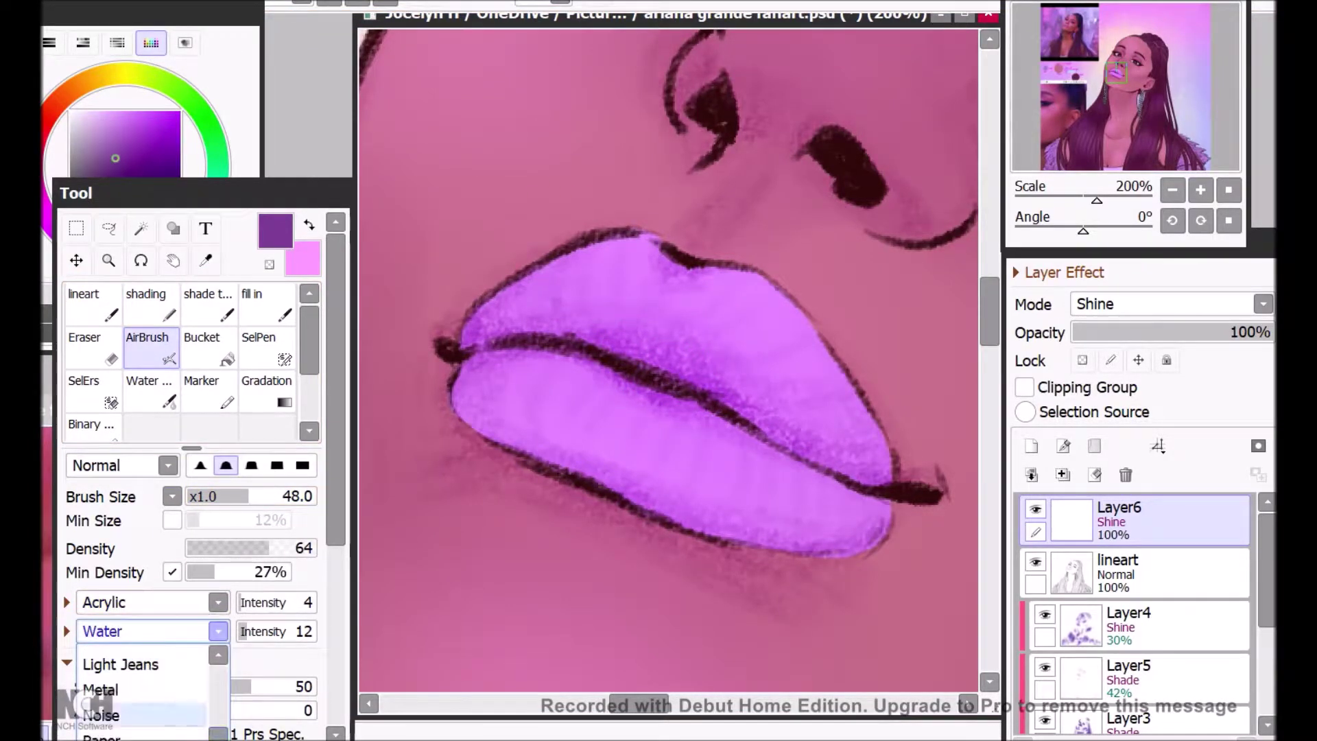
left_click(165, 714)
Step: Test the airbrush on the upper lip, undo the test strokes, and set the Noise intensity to 29
left_click_drag(567, 290, 587, 273)
key("ctrl+z")
left_click_drag(270, 631, 288, 631)
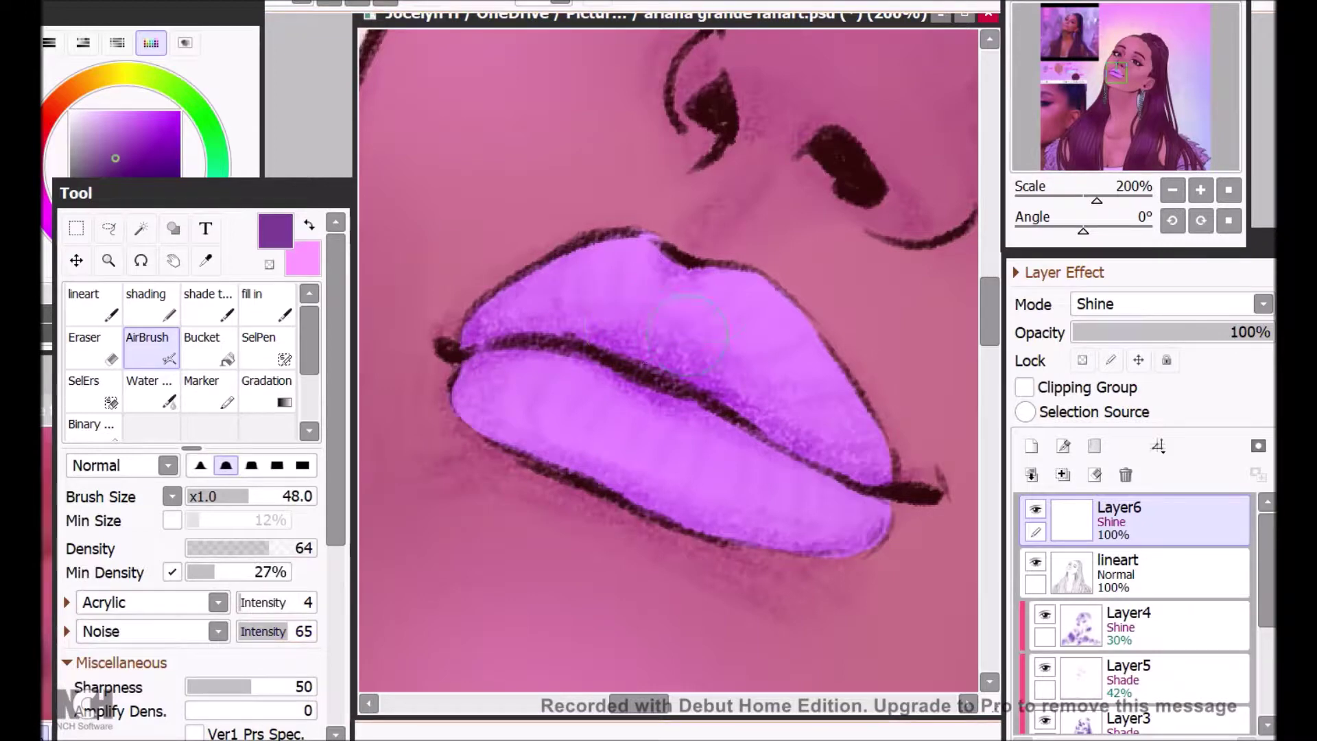
left_click(261, 631)
left_click_drag(672, 331, 746, 384)
key("ctrl+z")
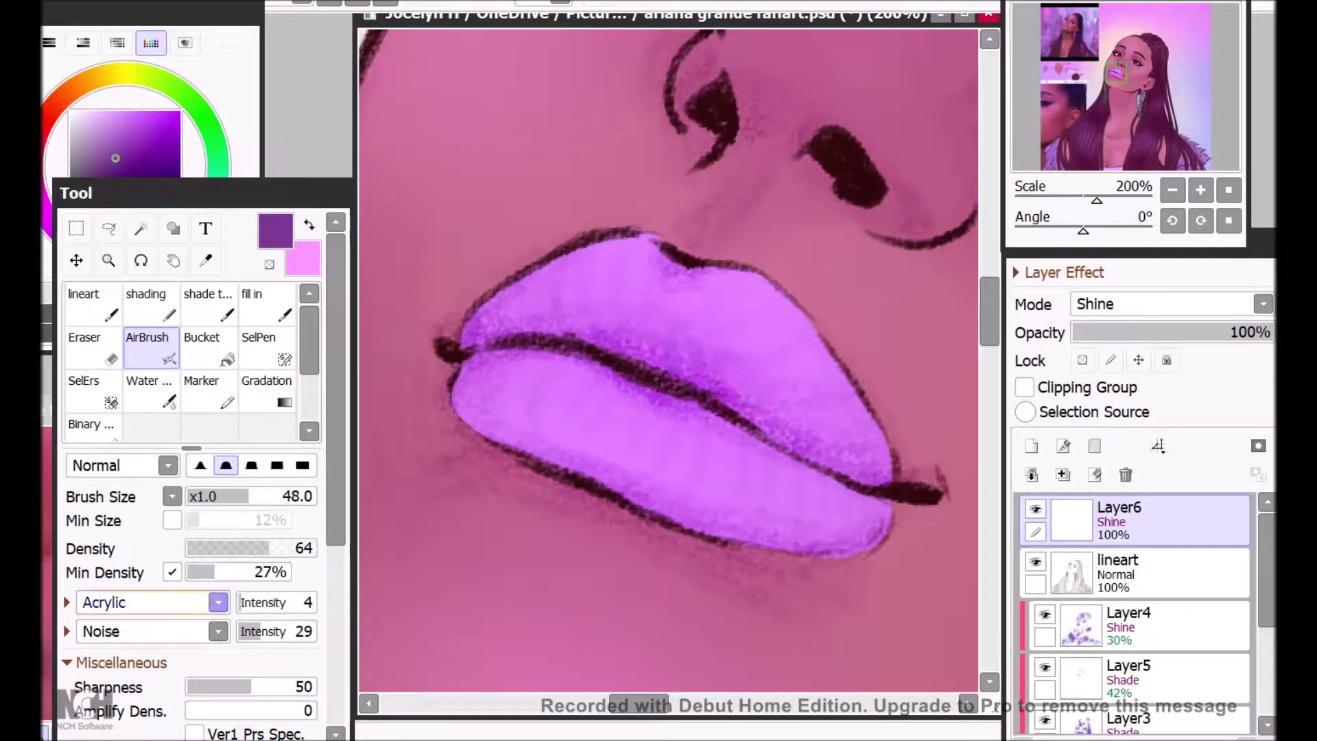
Step: Replace the airbrush's Acrylic texture with Fuzystatic at an intensity of 16
left_click(249, 603)
left_click(217, 603)
scroll(130, 675, "down", 5)
scroll(131, 675, "down", 3)
left_click(89, 698)
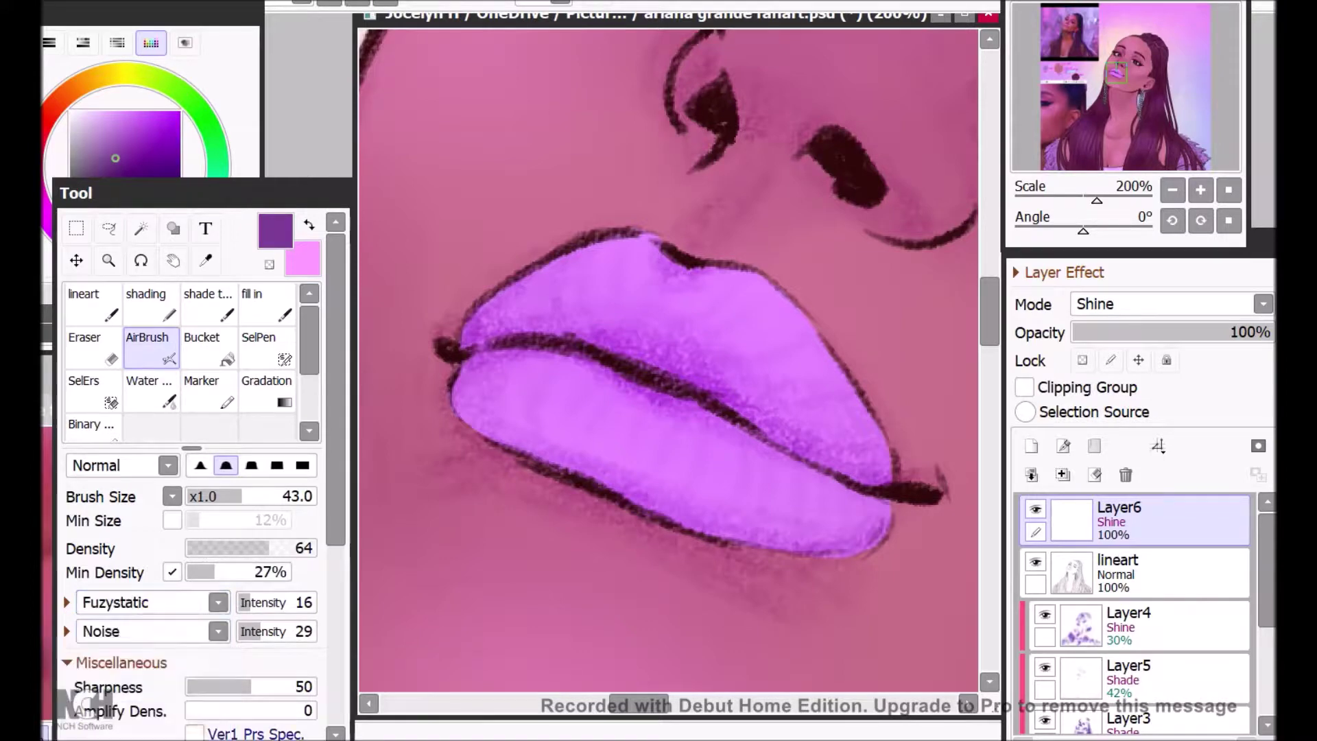
Step: Undo the test stroke on the upper lip, reduce the airbrush size to 33, and paint shine highlights on the upper lip
mouse_move(740, 312)
left_mouse_down()
mouse_move(833, 406)
mouse_move(723, 339)
mouse_move(667, 360)
mouse_move(772, 310)
mouse_move(753, 289)
mouse_move(734, 286)
mouse_move(860, 423)
mouse_move(809, 365)
mouse_move(763, 342)
mouse_move(740, 360)
mouse_move(714, 286)
mouse_move(708, 358)
mouse_move(642, 282)
left_mouse_up()
key("ctrl+z")
key("bracketleft")
key("bracketleft")
key("bracketleft")
key("bracketleft")
key("bracketleft")
key("bracketleft")
key("bracketleft")
key("bracketleft")
key("bracketleft")
key("bracketleft")
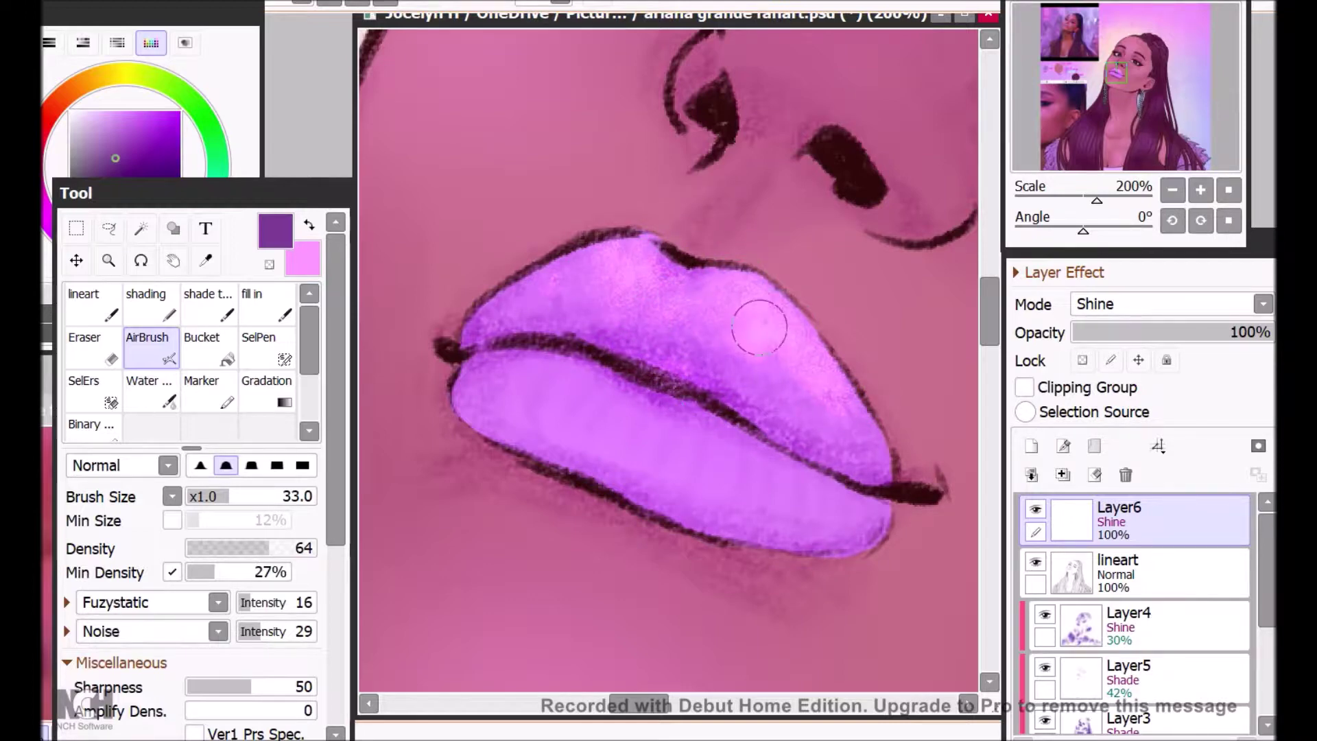
Step: Airbrush shine highlights across the lower lip and undo the last stray stroke
mouse_move(660, 457)
left_mouse_down()
mouse_move(771, 493)
mouse_move(640, 427)
mouse_move(830, 509)
left_mouse_up()
mouse_move(762, 416)
left_mouse_down()
mouse_move(658, 443)
mouse_move(770, 506)
mouse_move(706, 465)
mouse_move(634, 466)
mouse_move(755, 299)
mouse_move(836, 449)
left_mouse_up()
key("ctrl+z")
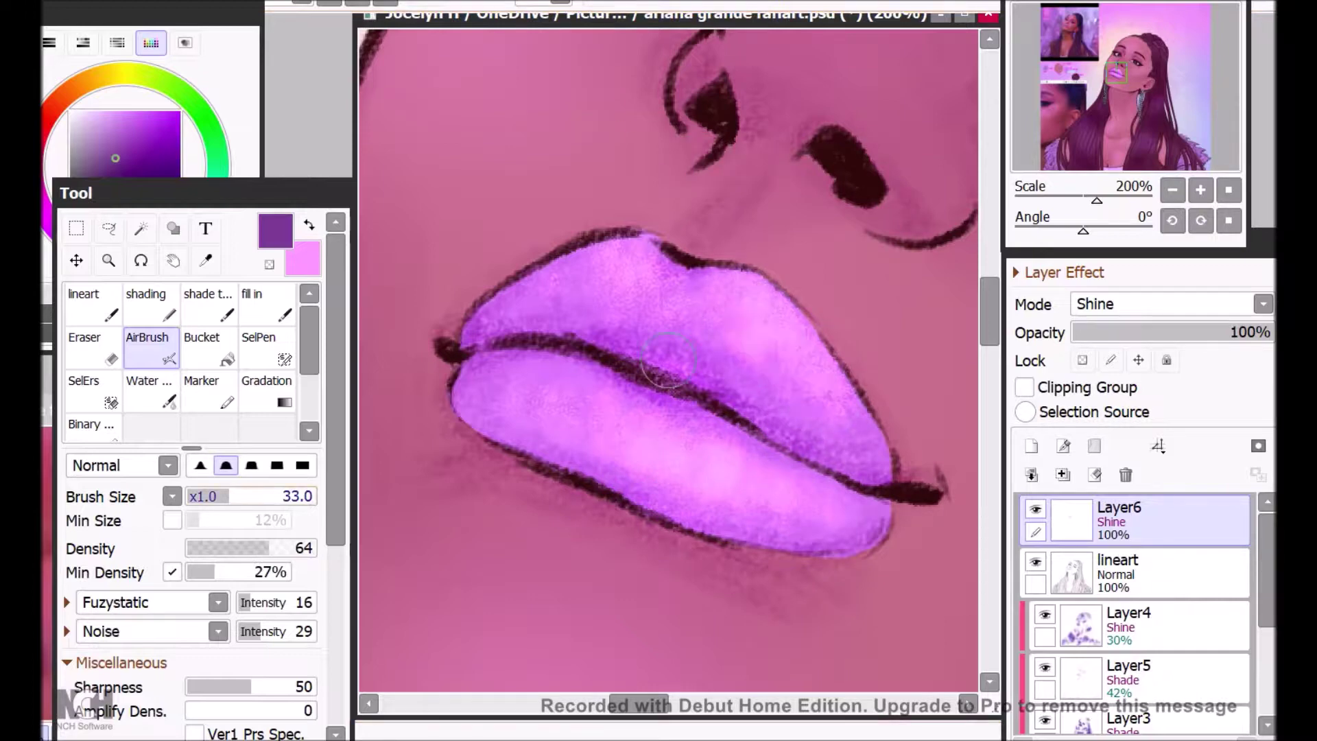
Step: Reduce the airbrush size to 18 and paint finer shine highlights on the upper and lower lips
left_click(210, 495)
left_click_drag(757, 298, 848, 401)
left_click_drag(701, 474, 503, 374)
left_click_drag(772, 431, 559, 336)
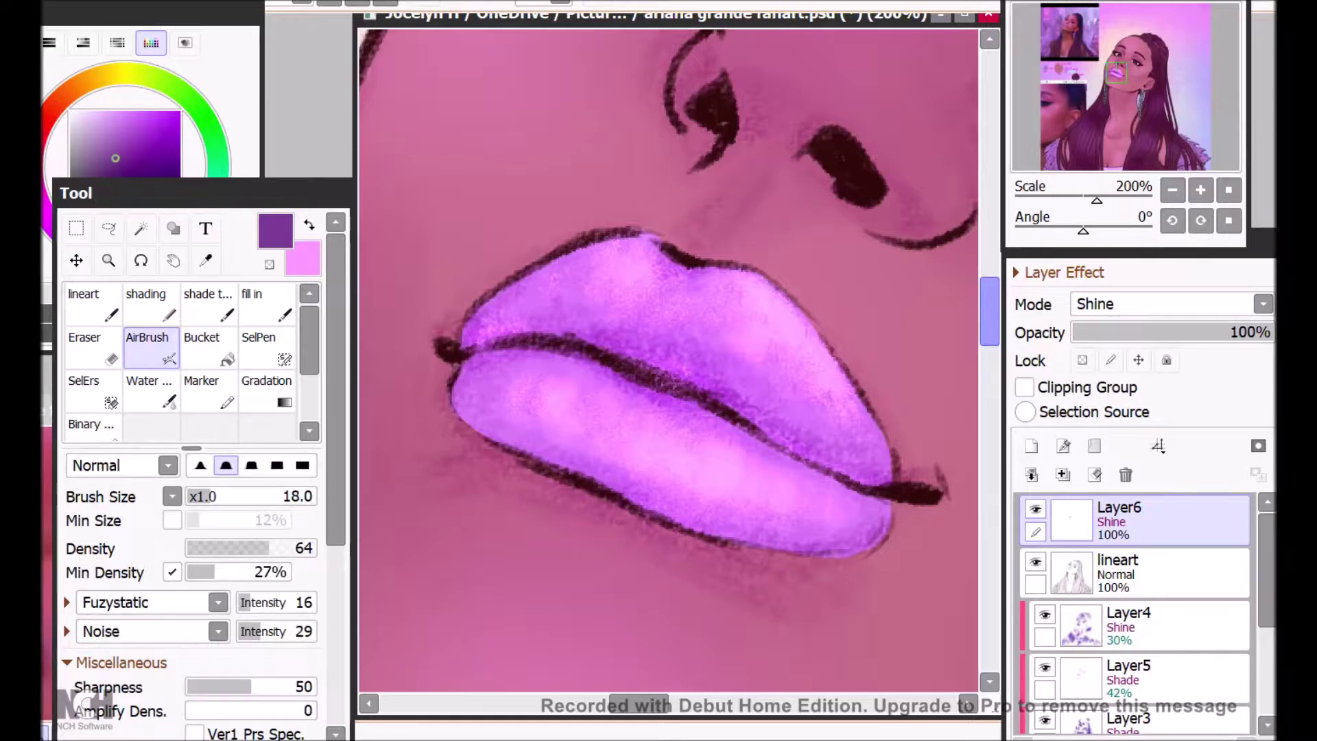
left_click_drag(989, 311, 989, 314)
left_click(1172, 190)
left_click(1172, 190)
left_click(1201, 190)
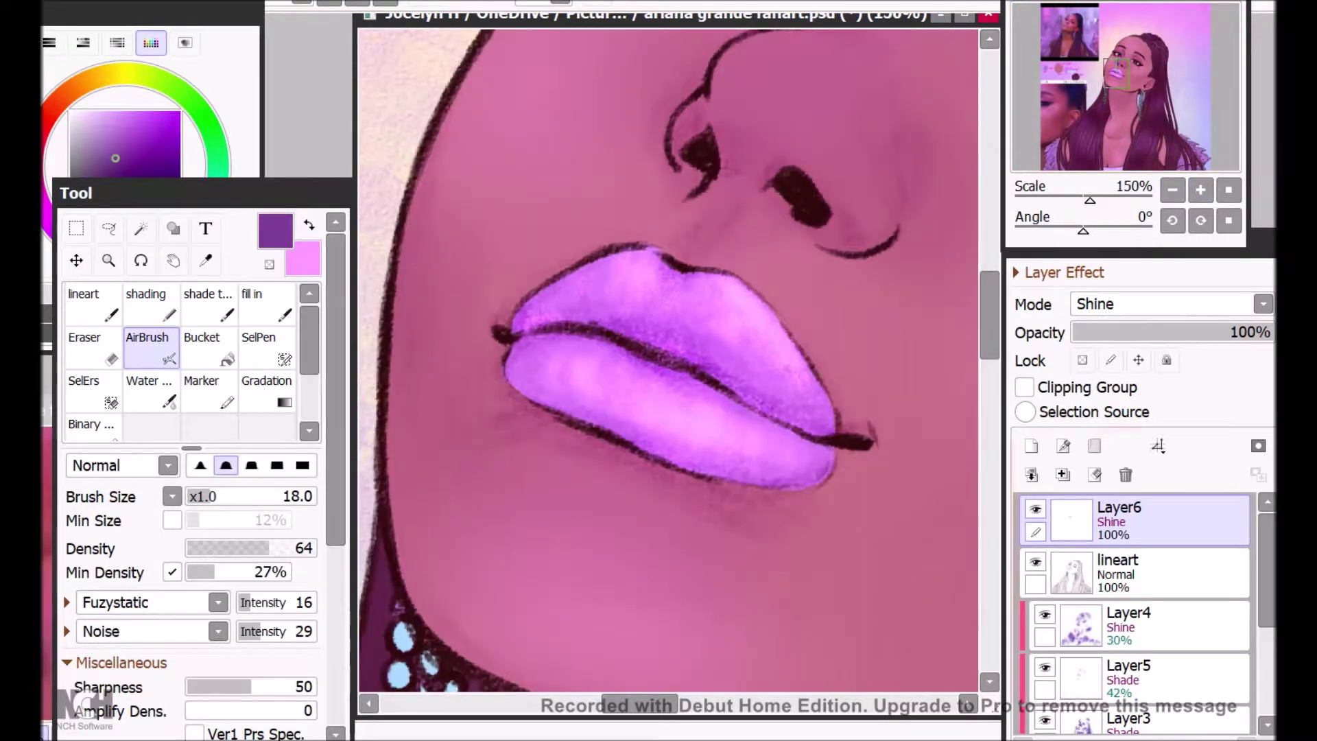
Step: Add a new clipped layer above Layer5, set its mode to Shade, and choose a very dark purple
left_click_drag(1266, 569, 1266, 598)
left_click(1152, 617)
left_click(1031, 446)
left_click(1166, 304)
left_click(1098, 452)
left_click_drag(123, 162, 127, 186)
Step: Airbrush dark shading along the mouth line, the lower lip's edge and the lip corners, using brush size 30
mouse_move(607, 334)
left_mouse_down()
mouse_move(731, 392)
mouse_move(813, 395)
mouse_move(706, 378)
left_mouse_up()
left_click(225, 497)
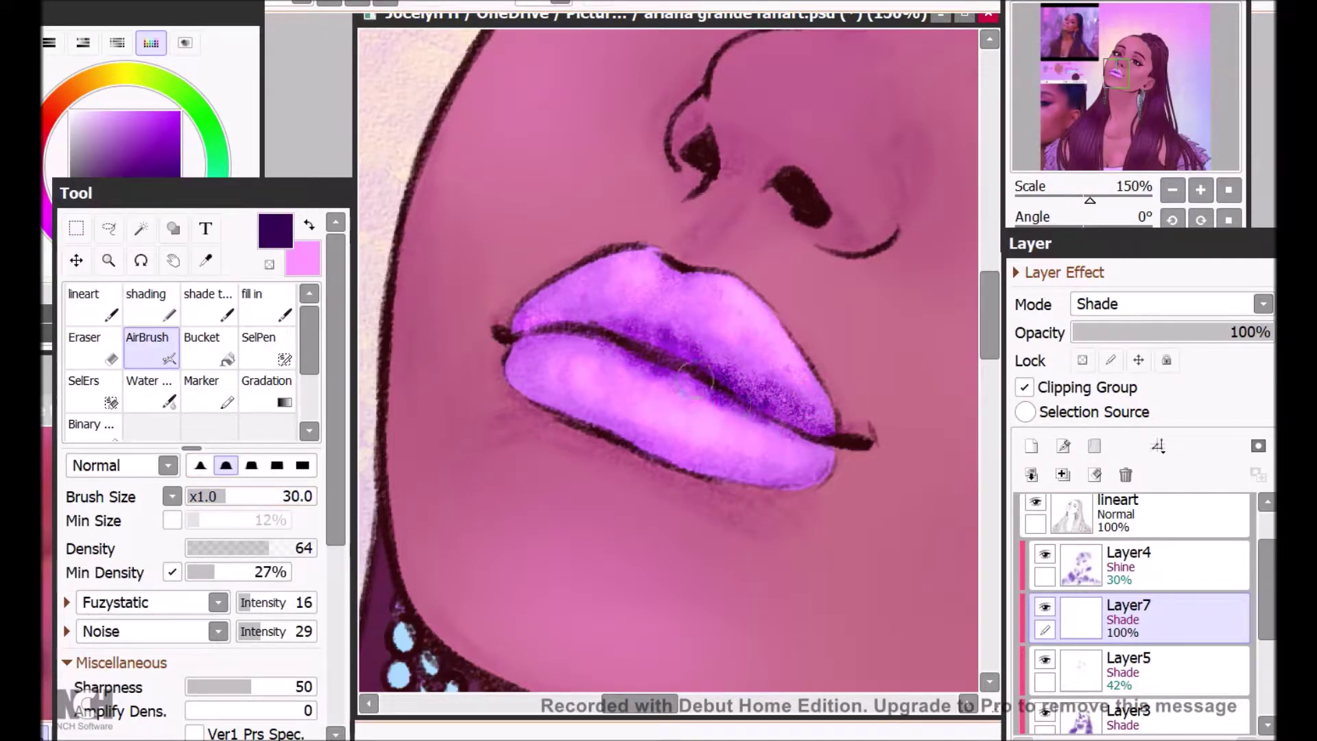
mouse_move(635, 410)
left_mouse_down()
mouse_move(552, 408)
mouse_move(576, 377)
mouse_move(716, 373)
left_mouse_up()
mouse_move(713, 454)
left_mouse_down()
mouse_move(754, 435)
mouse_move(706, 463)
mouse_move(833, 436)
mouse_move(776, 466)
left_mouse_up()
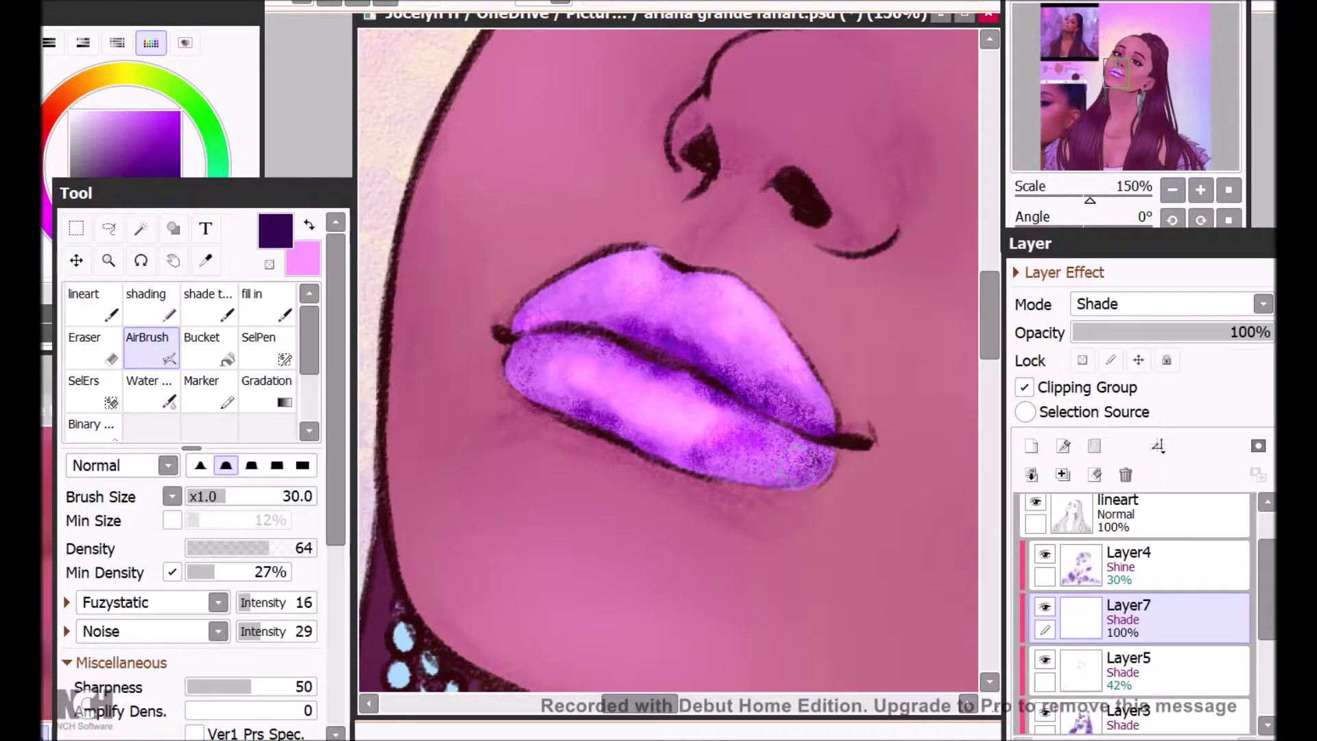
left_click_drag(799, 466, 828, 436)
mouse_move(693, 329)
left_mouse_down()
mouse_move(768, 346)
mouse_move(816, 384)
mouse_move(659, 323)
mouse_move(518, 314)
mouse_move(525, 360)
left_mouse_up()
Step: Set the new lip shade layer's opacity to 59%
left_click_drag(1132, 332, 1191, 333)
scroll(1138, 123, "down", 3)
left_click_drag(1116, 73, 1116, 71)
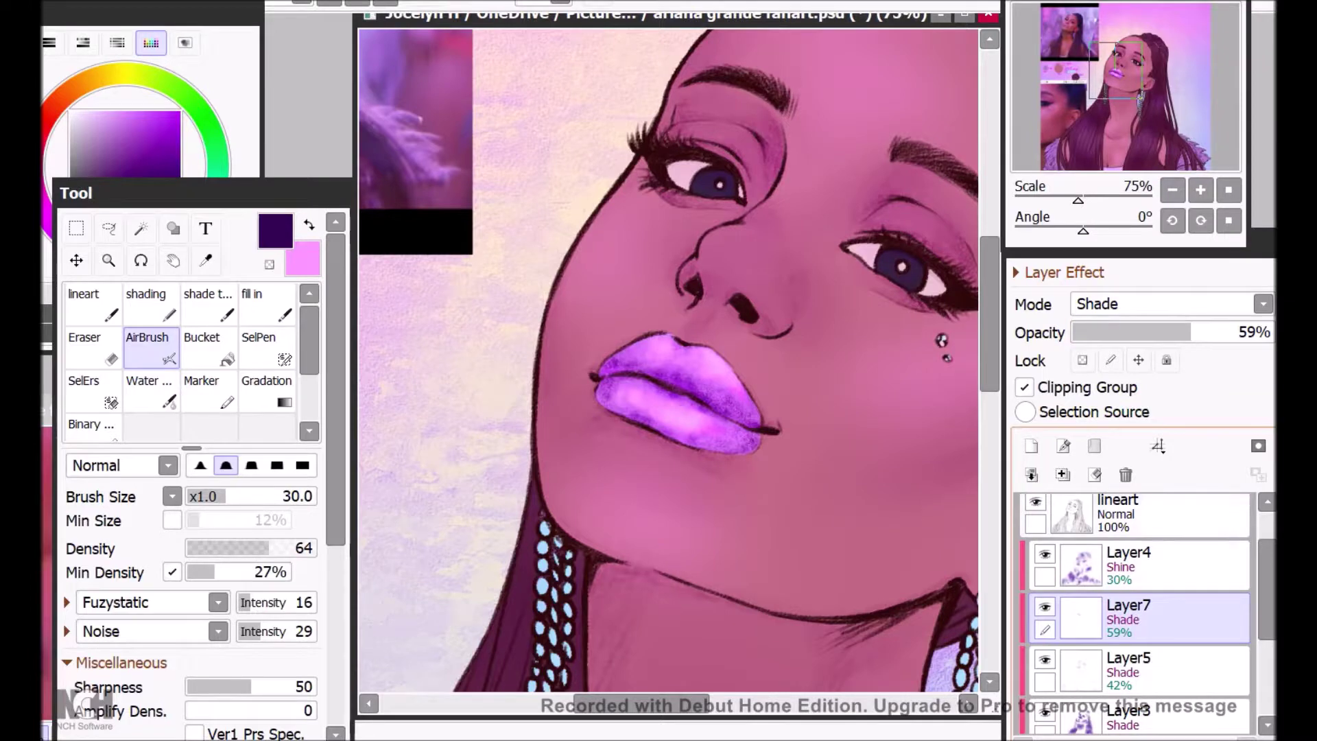
Step: Add a clipped layer above Layer7, choose a light pinkish purple, and set the layer's mode to Shine
left_click(1031, 445)
left_click(125, 313)
left_click(308, 225)
left_click(118, 111)
left_click(55, 226)
left_click(1116, 72)
scroll(1116, 72, "up", 3)
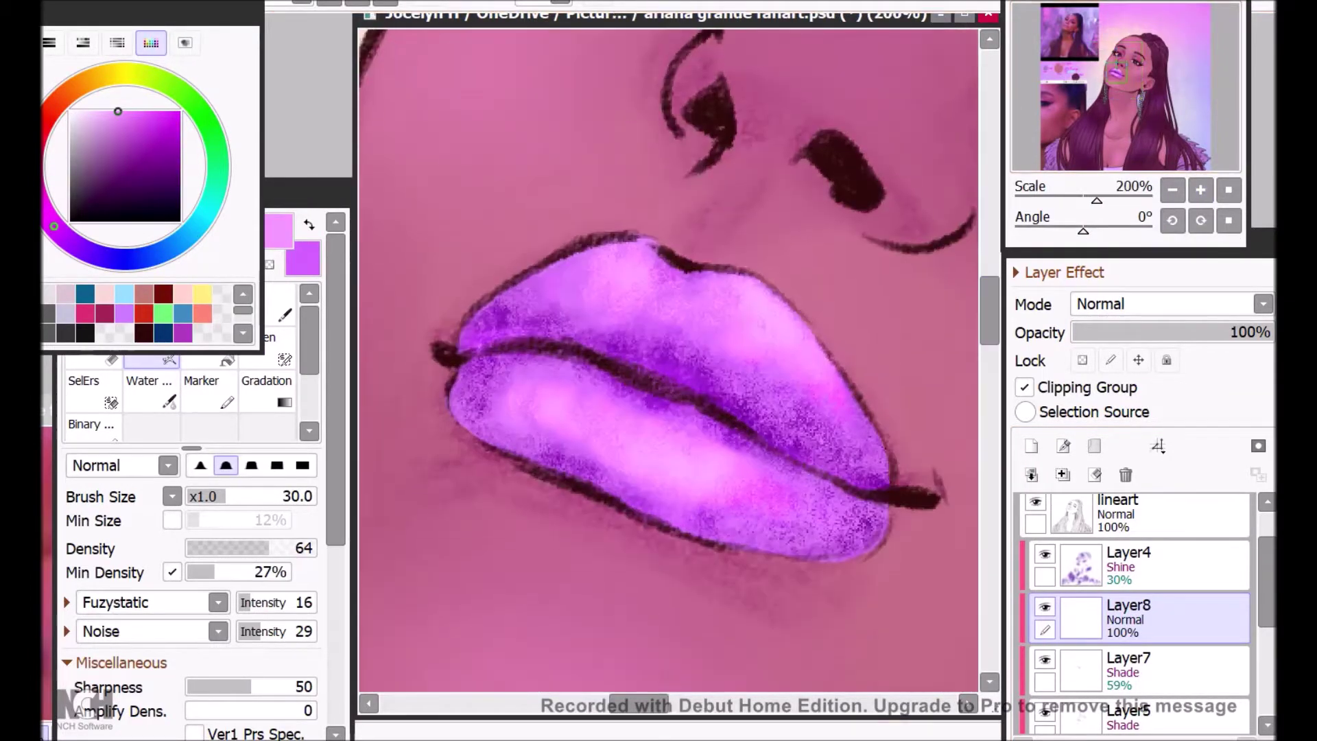
left_click(1166, 304)
left_click(1125, 421)
Step: Airbrush light pink highlights over the centres of both lips
mouse_move(625, 261)
left_mouse_down()
mouse_move(773, 343)
mouse_move(603, 421)
mouse_move(830, 519)
mouse_move(871, 450)
mouse_move(494, 350)
mouse_move(653, 472)
mouse_move(569, 473)
left_mouse_up()
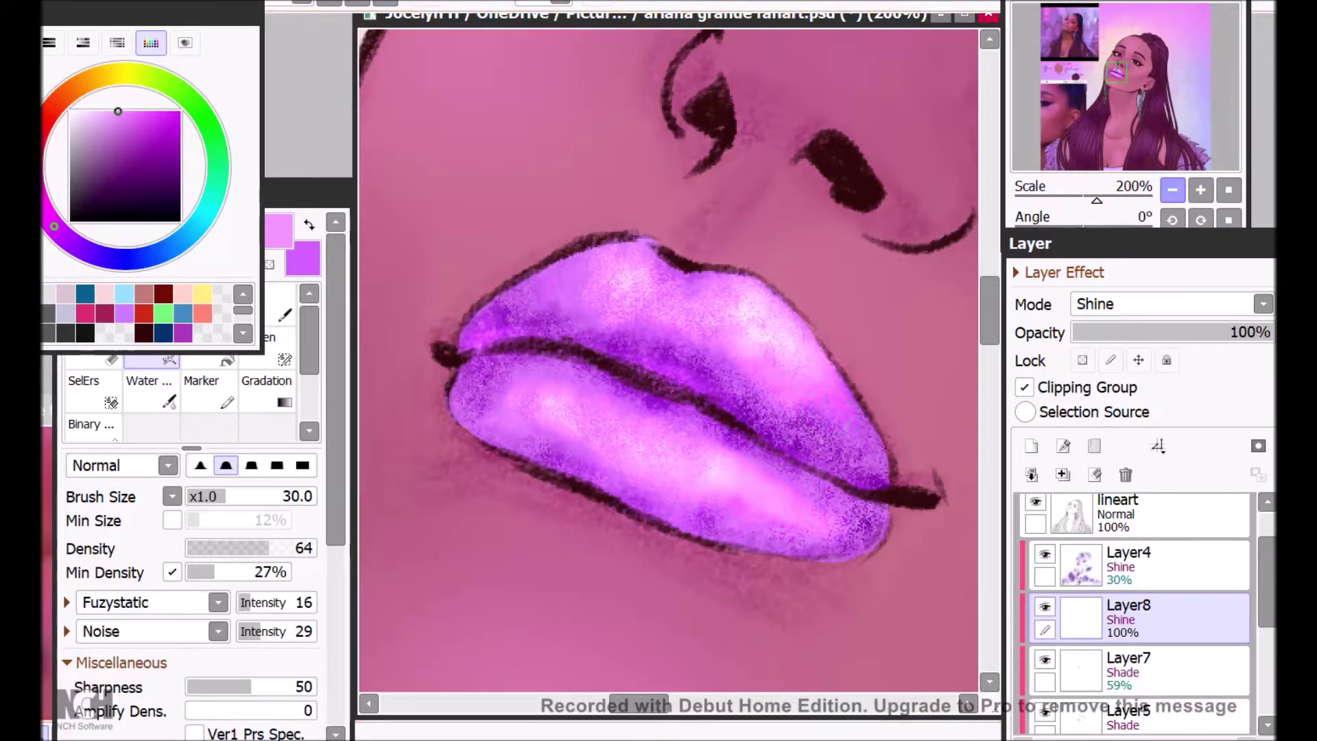
left_click(1172, 190)
left_click(1200, 190)
Step: Switch to the shading brush and paint bright highlights along the lip outline, the mouth line and the fullest parts of both lips
left_click(152, 395)
left_click(151, 304)
mouse_move(845, 391)
left_mouse_down()
mouse_move(783, 309)
mouse_move(816, 350)
mouse_move(813, 322)
mouse_move(658, 261)
mouse_move(508, 299)
mouse_move(854, 480)
mouse_move(955, 499)
left_mouse_up()
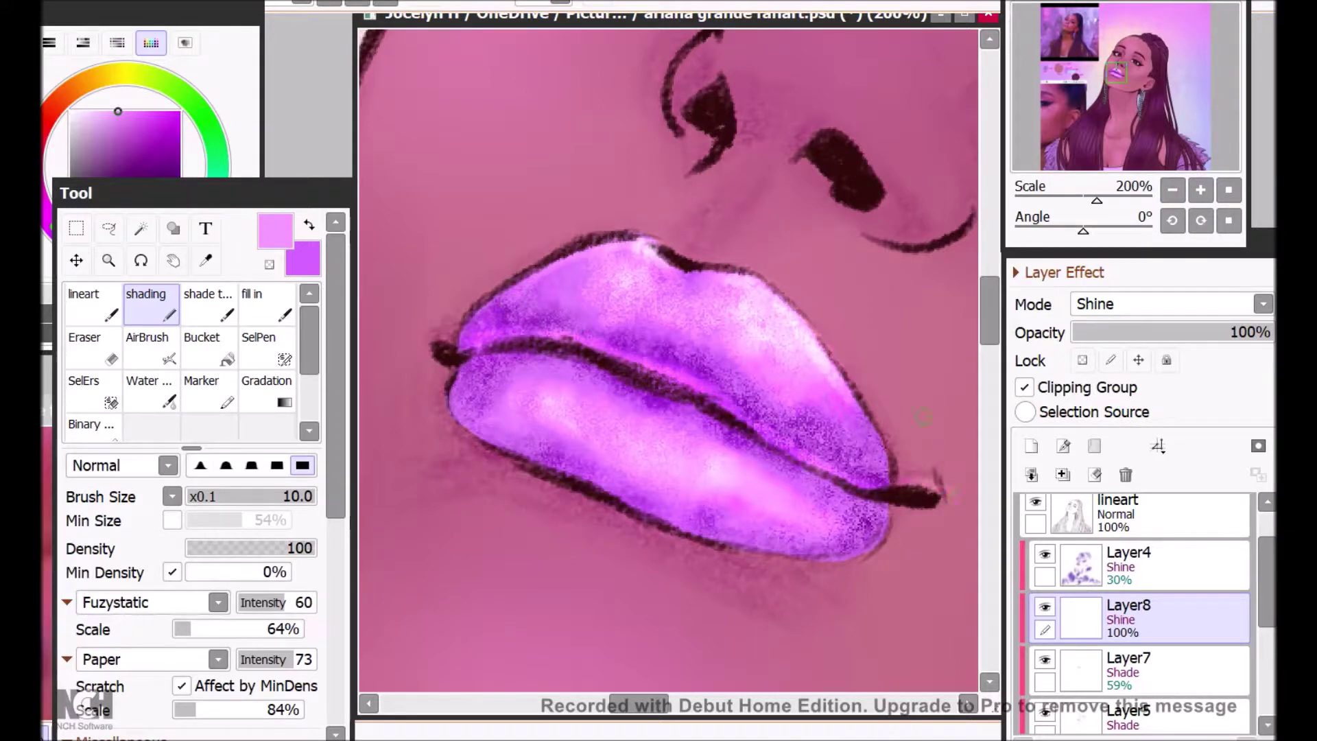
mouse_move(452, 328)
left_mouse_down()
mouse_move(611, 237)
mouse_move(832, 355)
left_mouse_up()
mouse_move(529, 368)
left_mouse_down()
mouse_move(669, 398)
mouse_move(593, 425)
mouse_move(743, 483)
left_mouse_up()
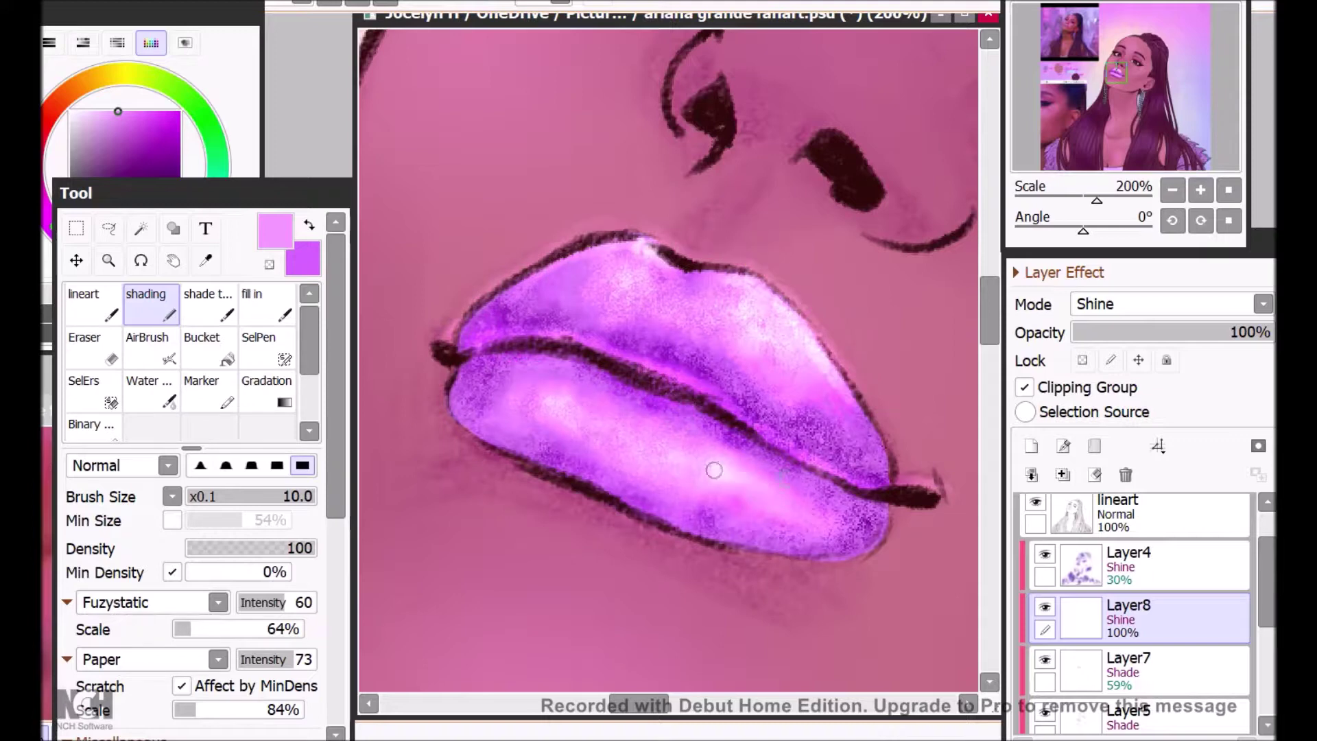
left_click_drag(822, 377, 855, 409)
mouse_move(825, 495)
left_mouse_down()
mouse_move(733, 435)
mouse_move(782, 473)
mouse_move(764, 506)
mouse_move(713, 495)
left_mouse_up()
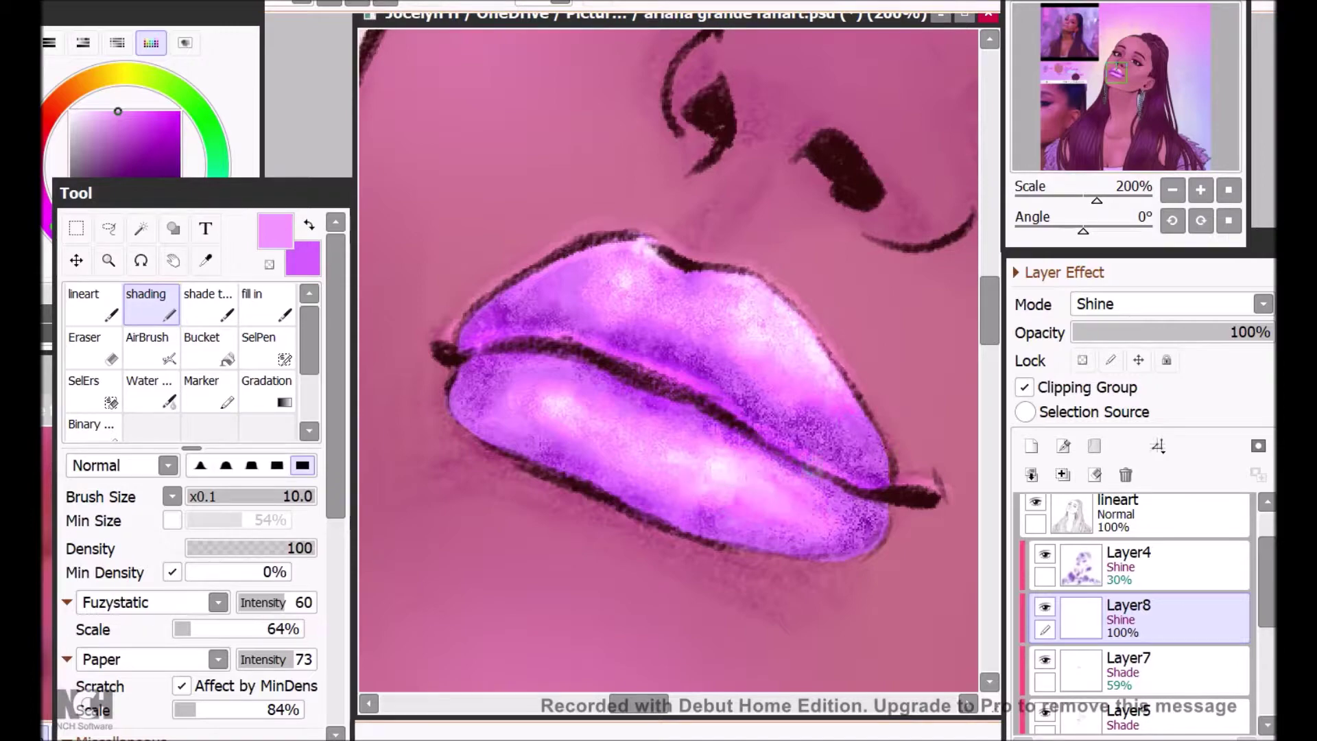
left_click_drag(656, 255, 591, 270)
left_click_drag(469, 360, 485, 428)
Step: Examine the lips at several zoom levels and compare them with Layer8 hidden and shown
left_click(1173, 190)
left_click(1172, 190)
left_click(1172, 190)
left_click(1200, 190)
left_click(1200, 190)
left_click(1200, 190)
left_click(1045, 607)
left_click(1045, 606)
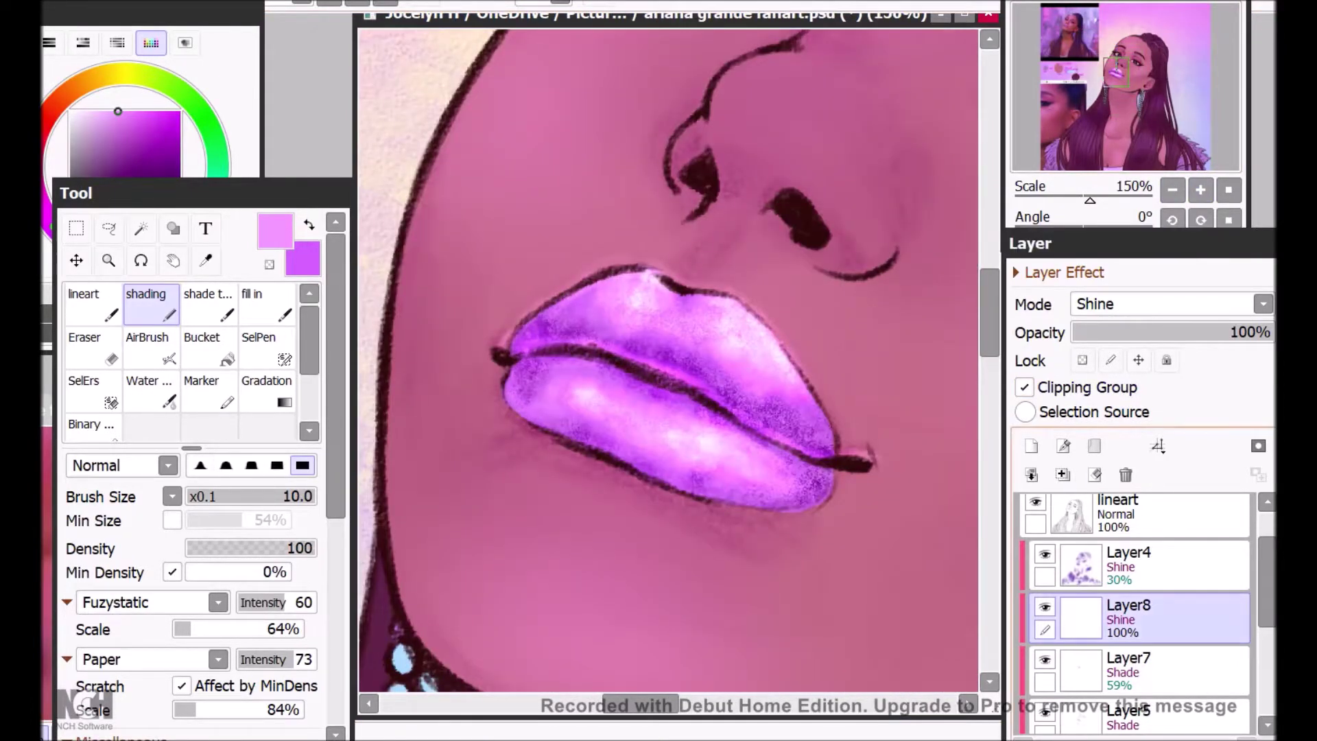
Step: Paint a thin highlight under the lower lip's edge, and highlight the nose tip and nostrils
left_click_drag(547, 429, 664, 474)
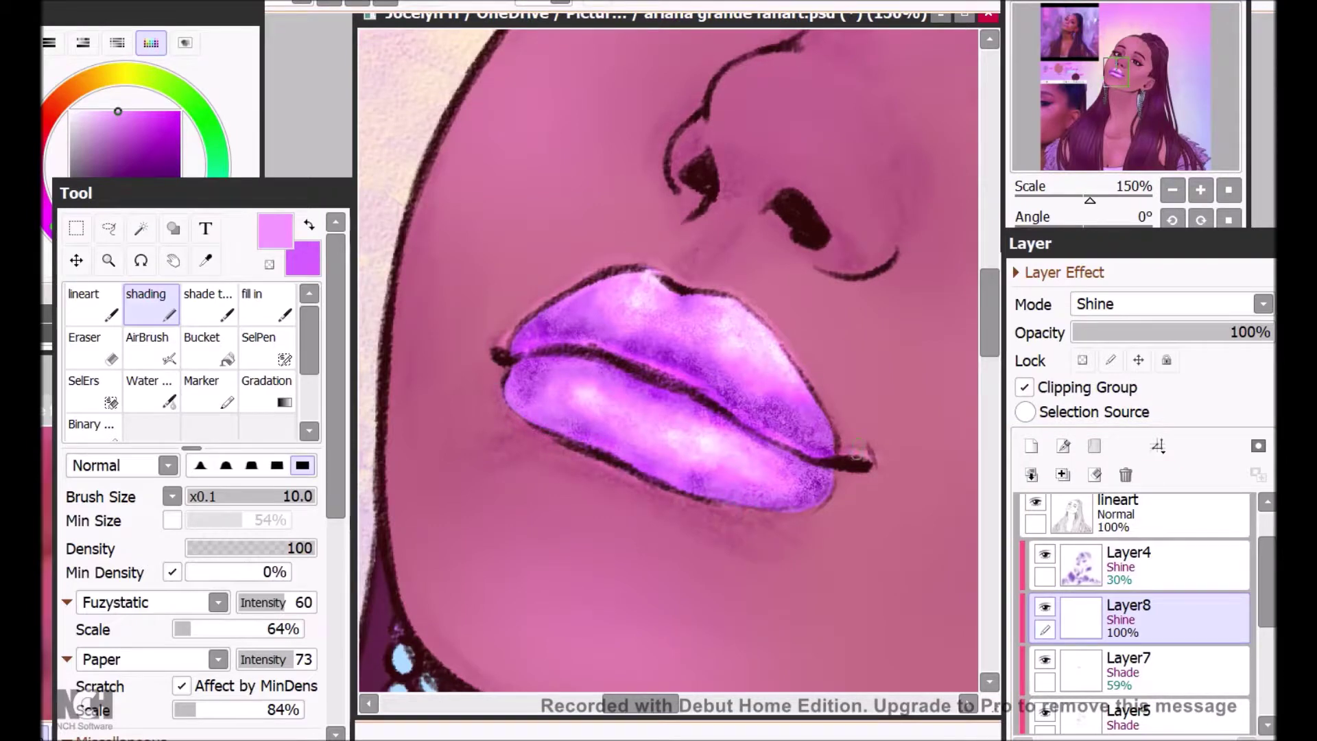
scroll(891, 247, "up", 2)
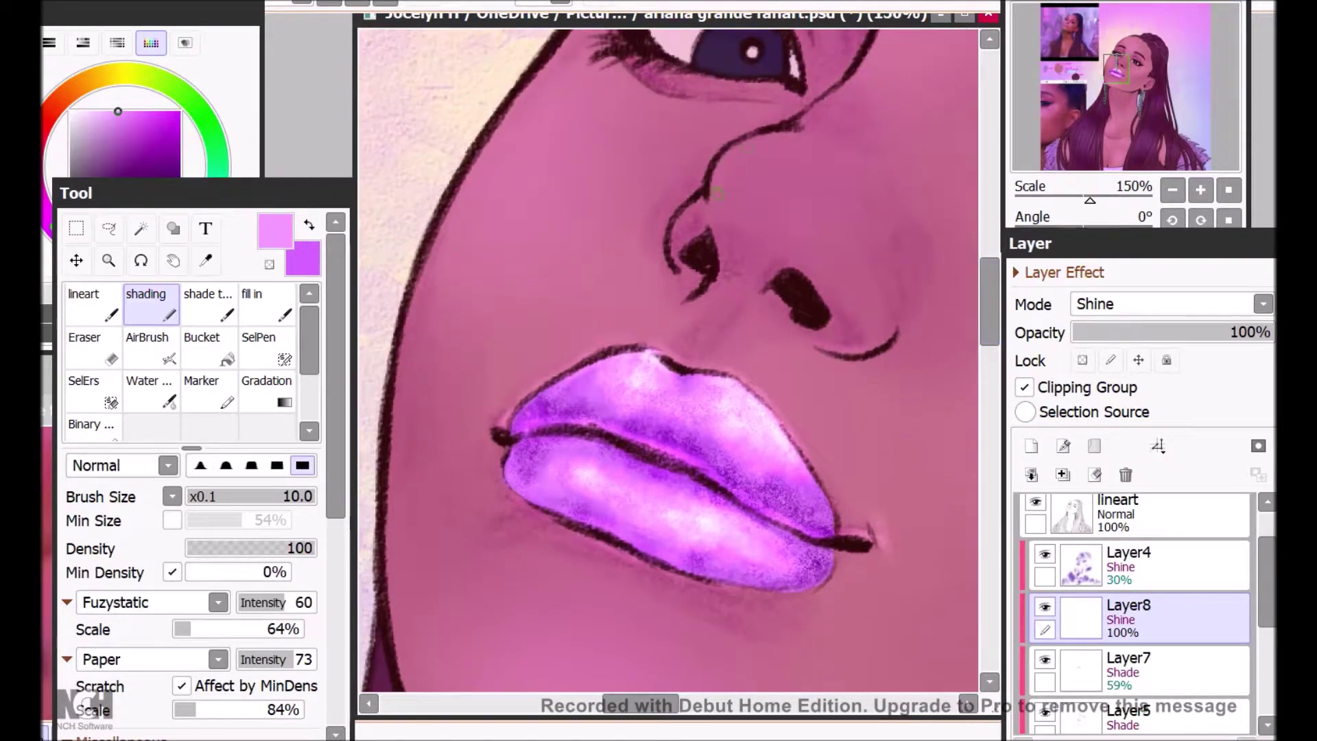
left_click_drag(759, 151, 801, 155)
mouse_move(809, 205)
left_mouse_down()
mouse_move(743, 142)
mouse_move(770, 199)
left_mouse_up()
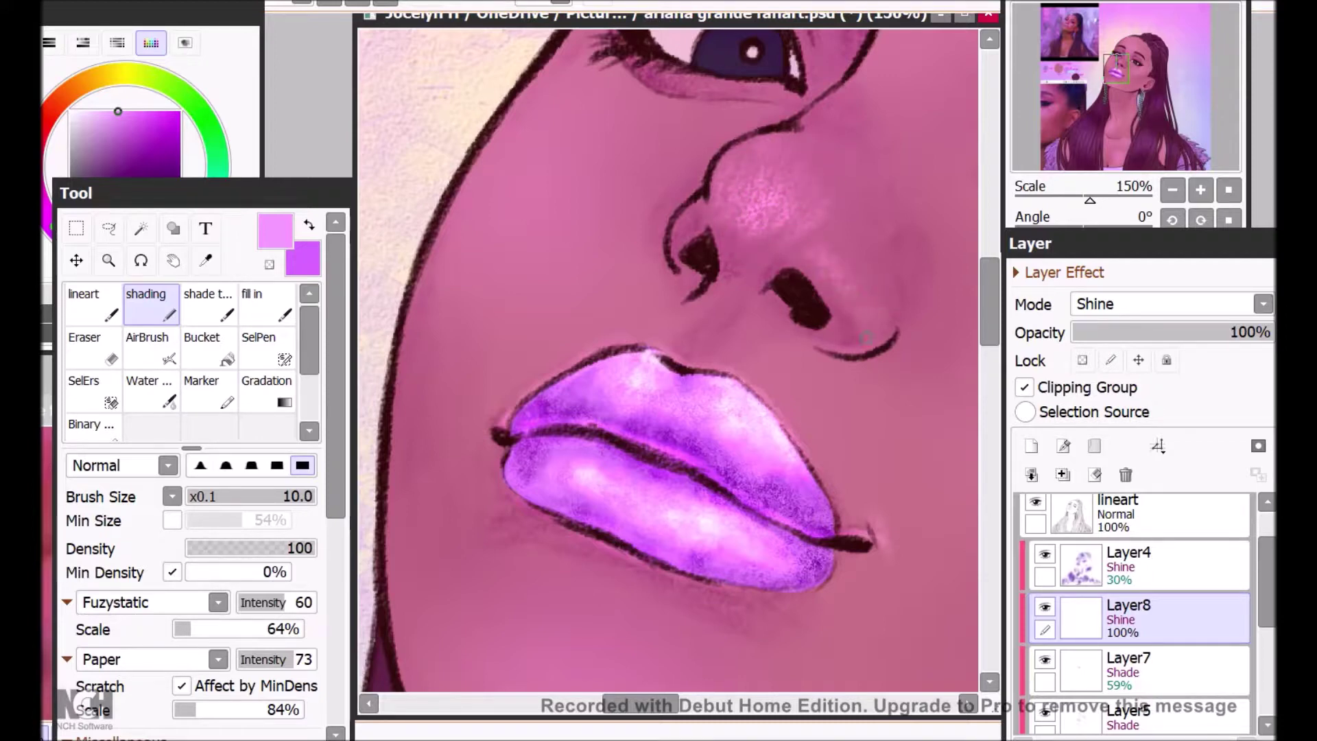
scroll(667, 361, "up", 3)
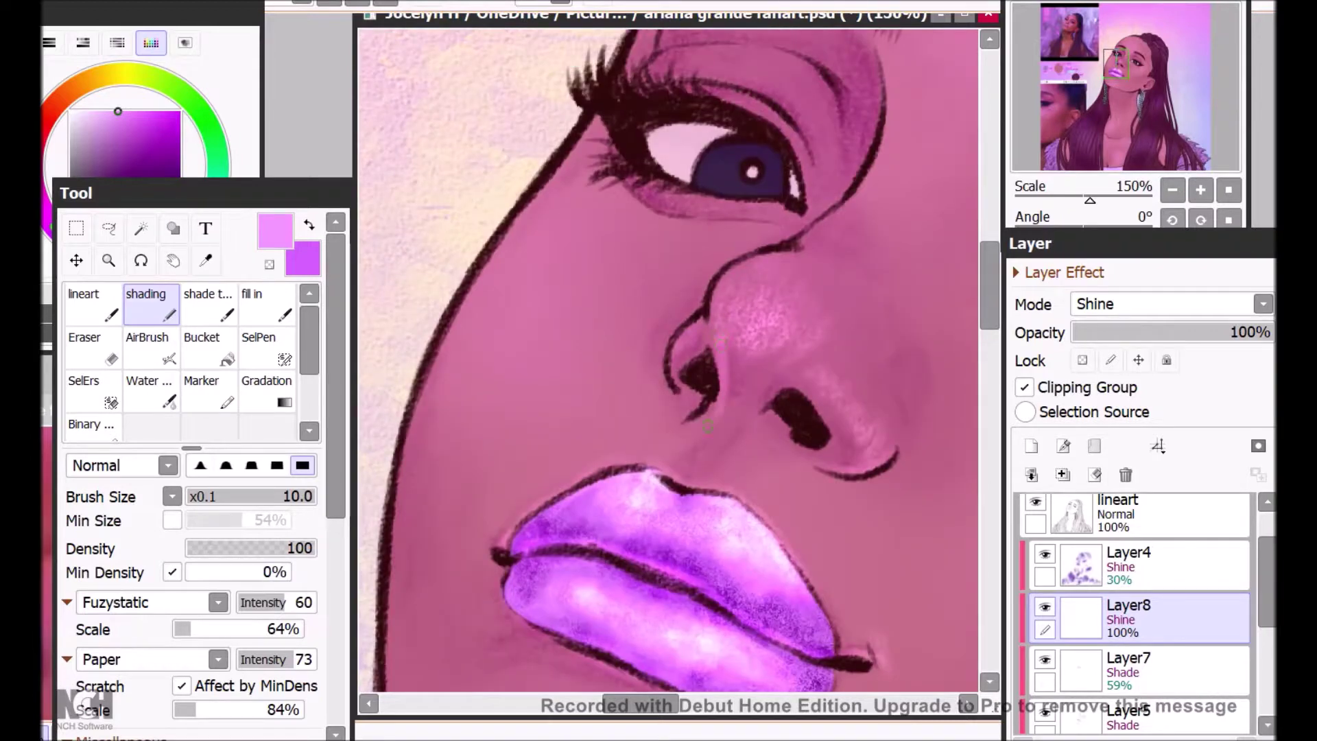
left_click_drag(748, 320, 753, 329)
left_click_drag(989, 285, 990, 282)
Step: Check the reference photo and paint highlights down the nose bridge from between the brows to the tip
left_click(46, 549)
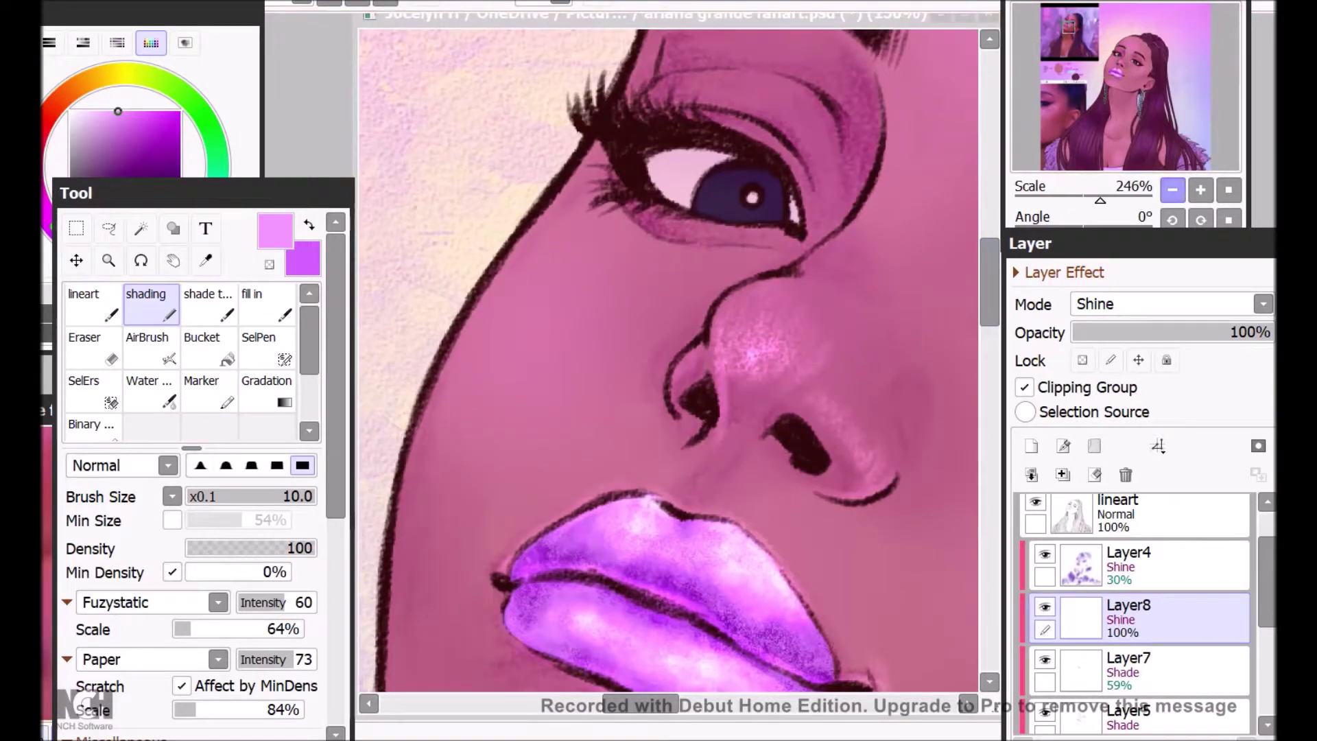
left_click(1173, 190)
left_click(1200, 190)
left_click(900, 133)
mouse_move(901, 133)
left_mouse_down()
mouse_move(680, 193)
mouse_move(699, 171)
mouse_move(713, 243)
mouse_move(660, 267)
left_mouse_up()
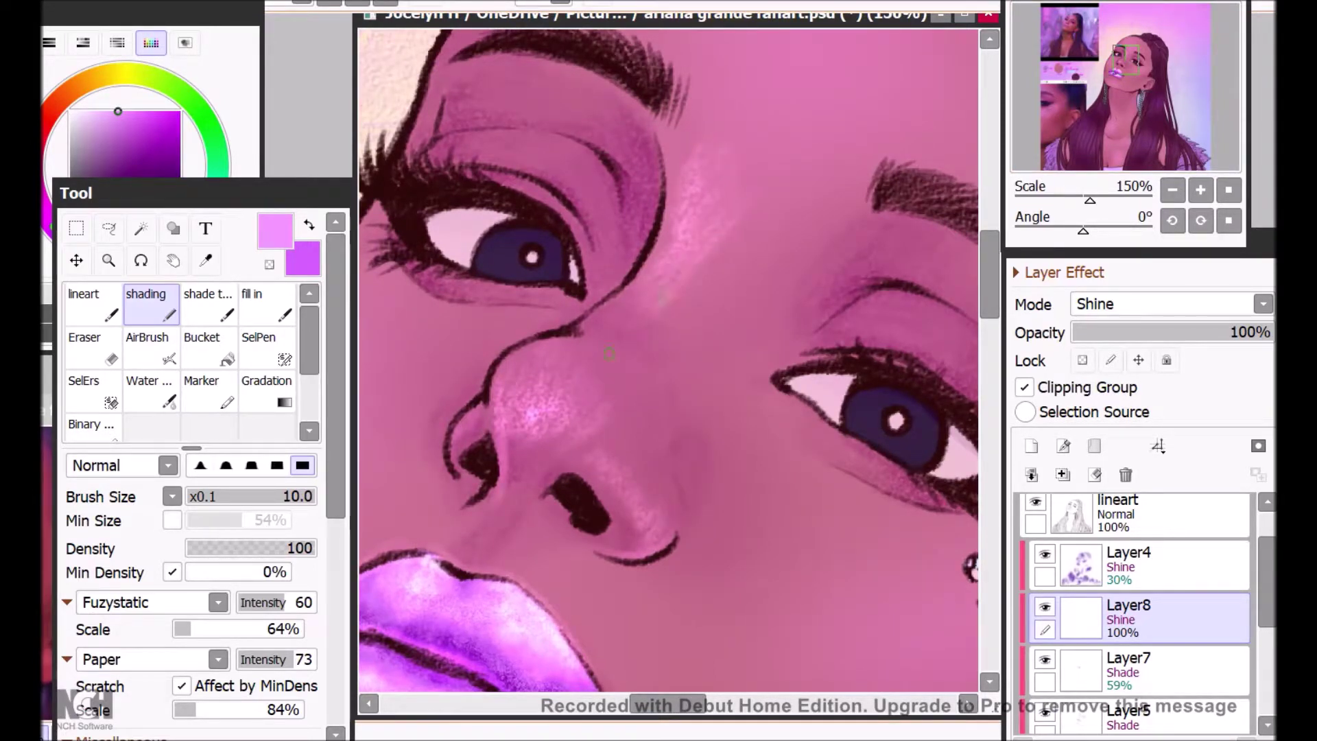
left_click_drag(620, 361, 553, 426)
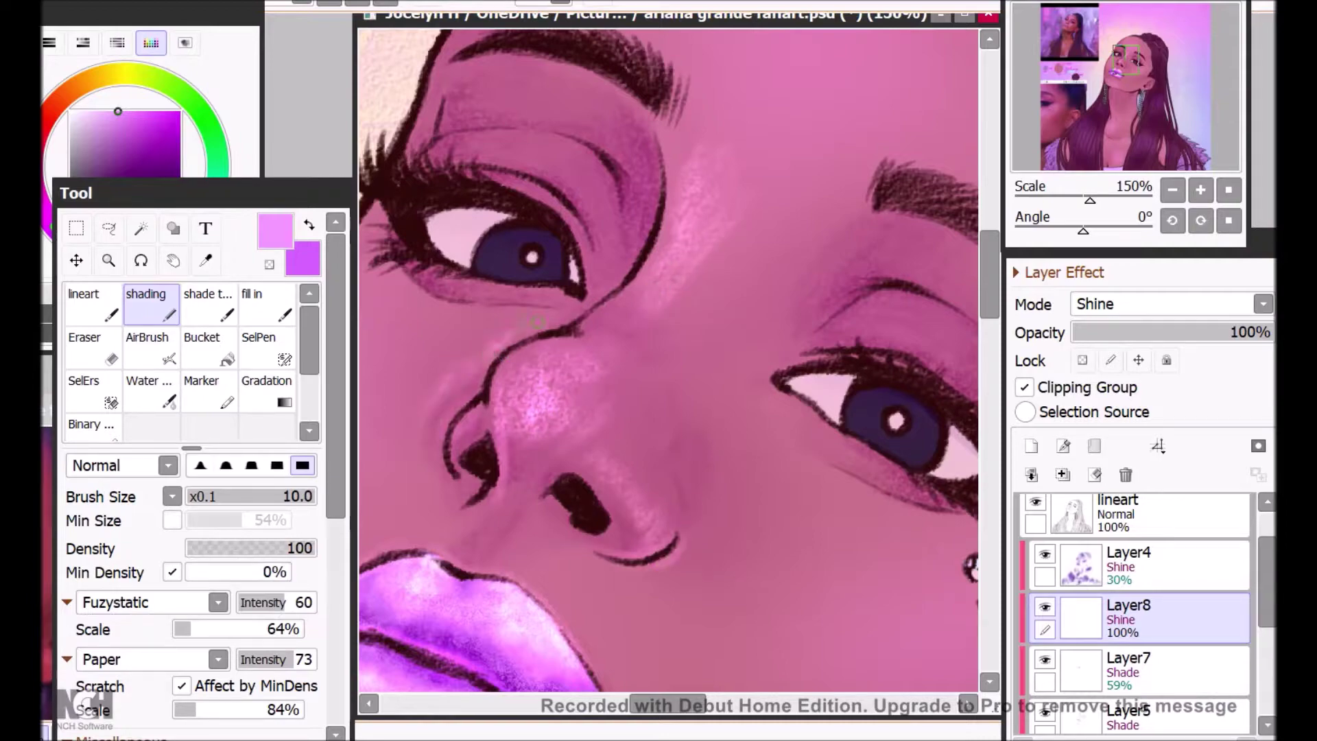
left_click_drag(667, 136, 608, 295)
Step: Examine how the lip and nose highlights read across the whole face
left_click(1128, 56)
left_click(1172, 190)
left_click(1172, 190)
left_click(1172, 190)
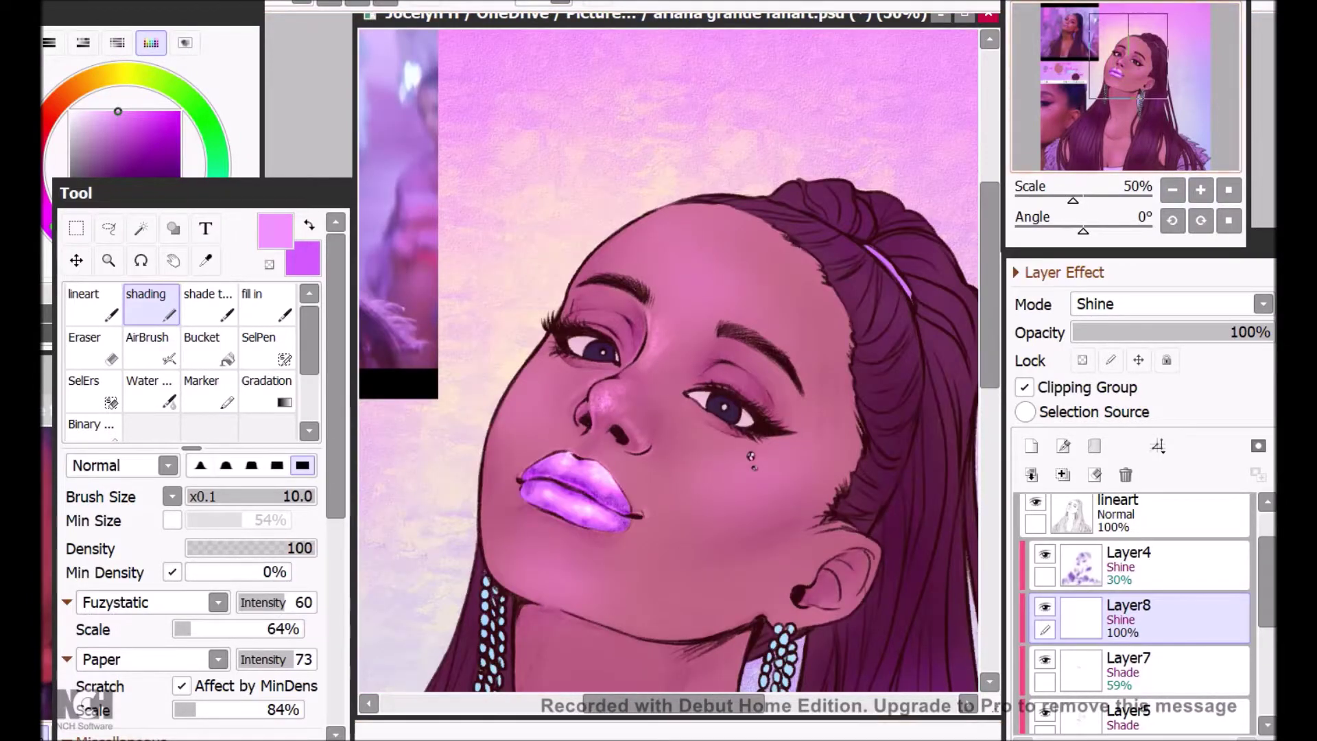
left_click(1200, 190)
left_click(1200, 190)
left_click(1172, 190)
left_click(1172, 190)
left_click(1172, 190)
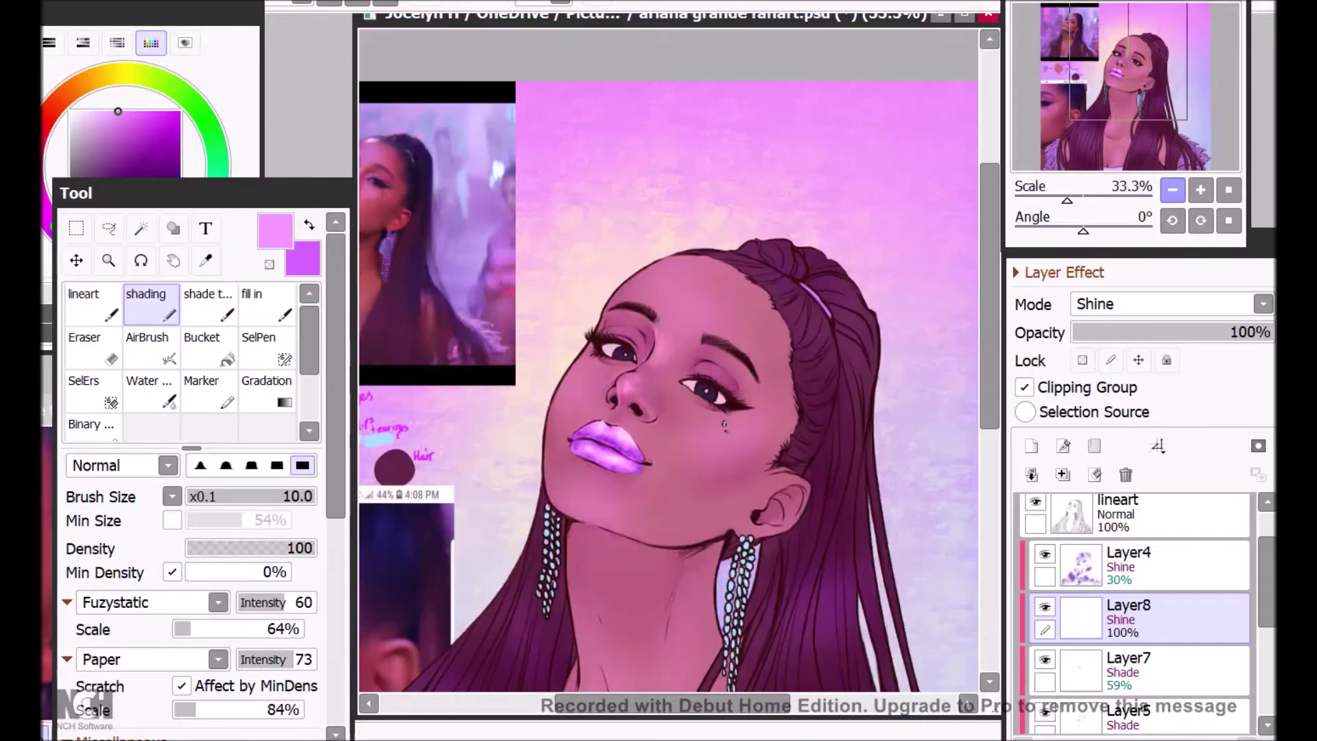
left_click(1200, 190)
left_click(1200, 190)
Step: With the canvas rotated to -56°, try highlight strokes on the near eye's iris and lower lid, and undo them
left_click(1126, 65)
left_click(60, 2)
left_click(89, 117)
left_click(1201, 190)
left_click(1200, 190)
left_click_drag(1083, 227, 1061, 228)
scroll(789, 305, "up", 1)
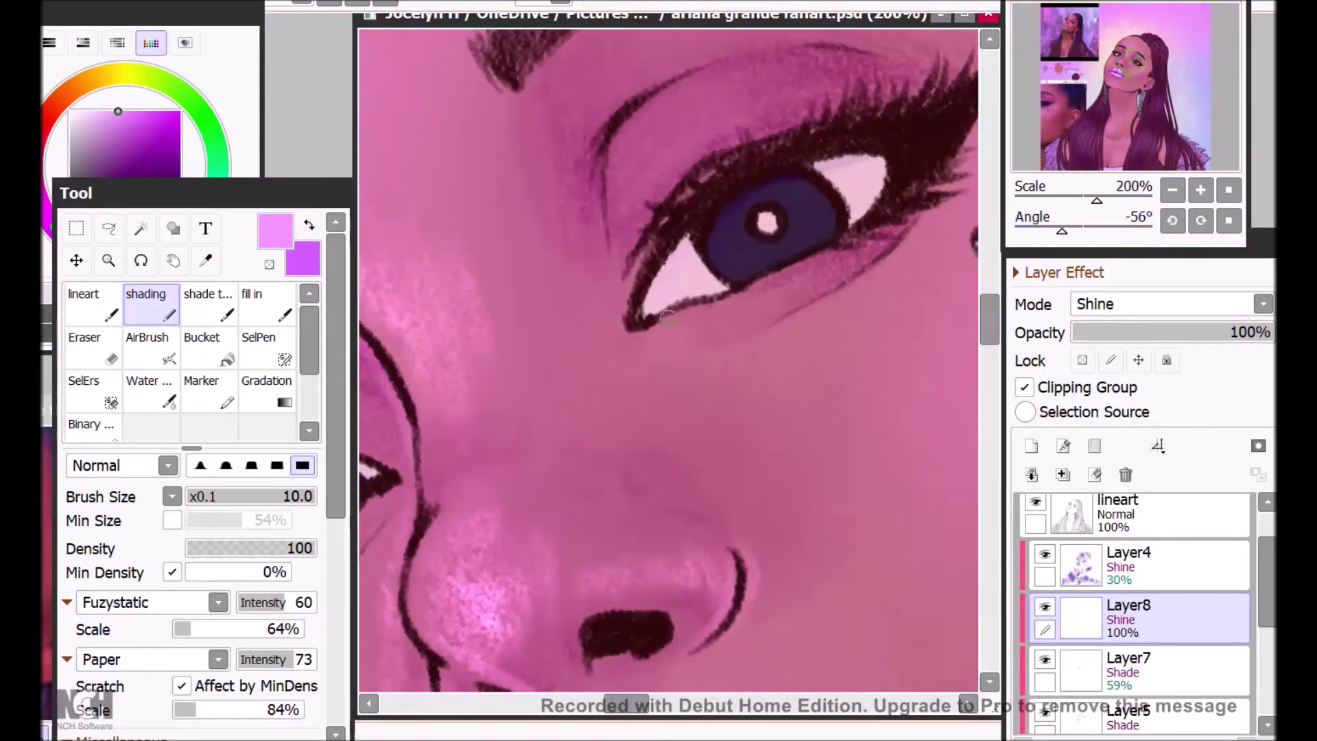
mouse_move(818, 280)
left_mouse_down()
mouse_move(775, 303)
mouse_move(878, 187)
left_mouse_up()
left_click_drag(834, 238, 668, 301)
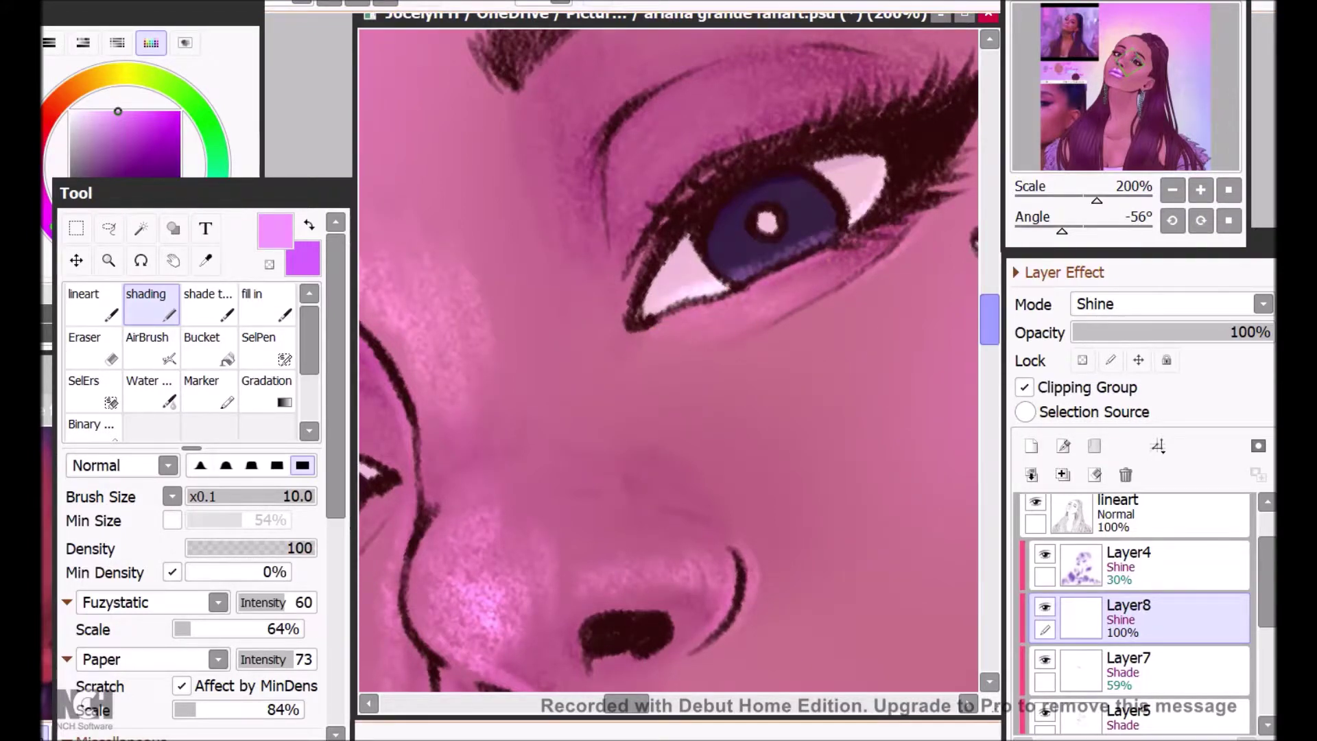
scroll(989, 319, "up", 1)
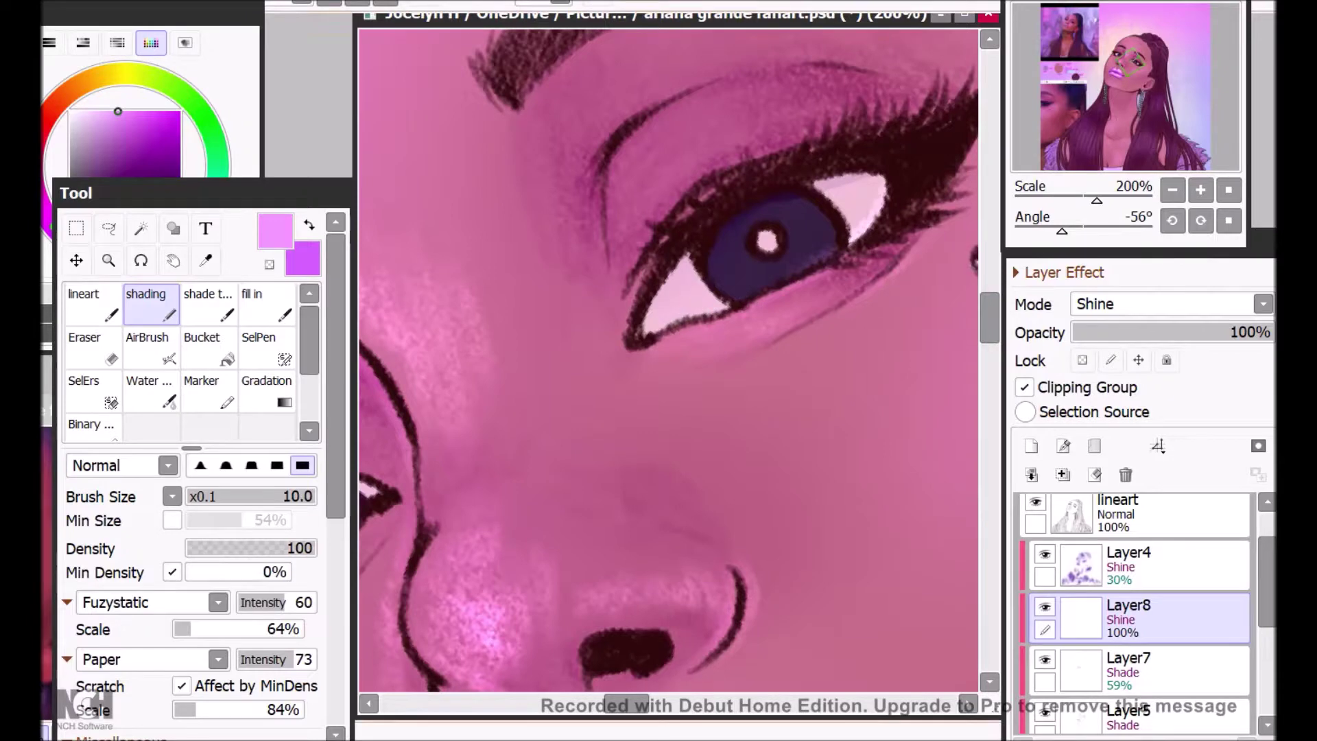
key("ctrl+z")
key("ctrl+z")
key("ctrl+z")
Step: Paint shine highlights on the near eye's lower lid, inner corner and upper eyelid
mouse_move(814, 309)
left_mouse_down()
mouse_move(740, 335)
mouse_move(832, 272)
mouse_move(775, 299)
left_mouse_up()
mouse_move(640, 272)
left_mouse_down()
mouse_move(649, 332)
mouse_move(639, 284)
mouse_move(652, 259)
mouse_move(600, 307)
left_mouse_up()
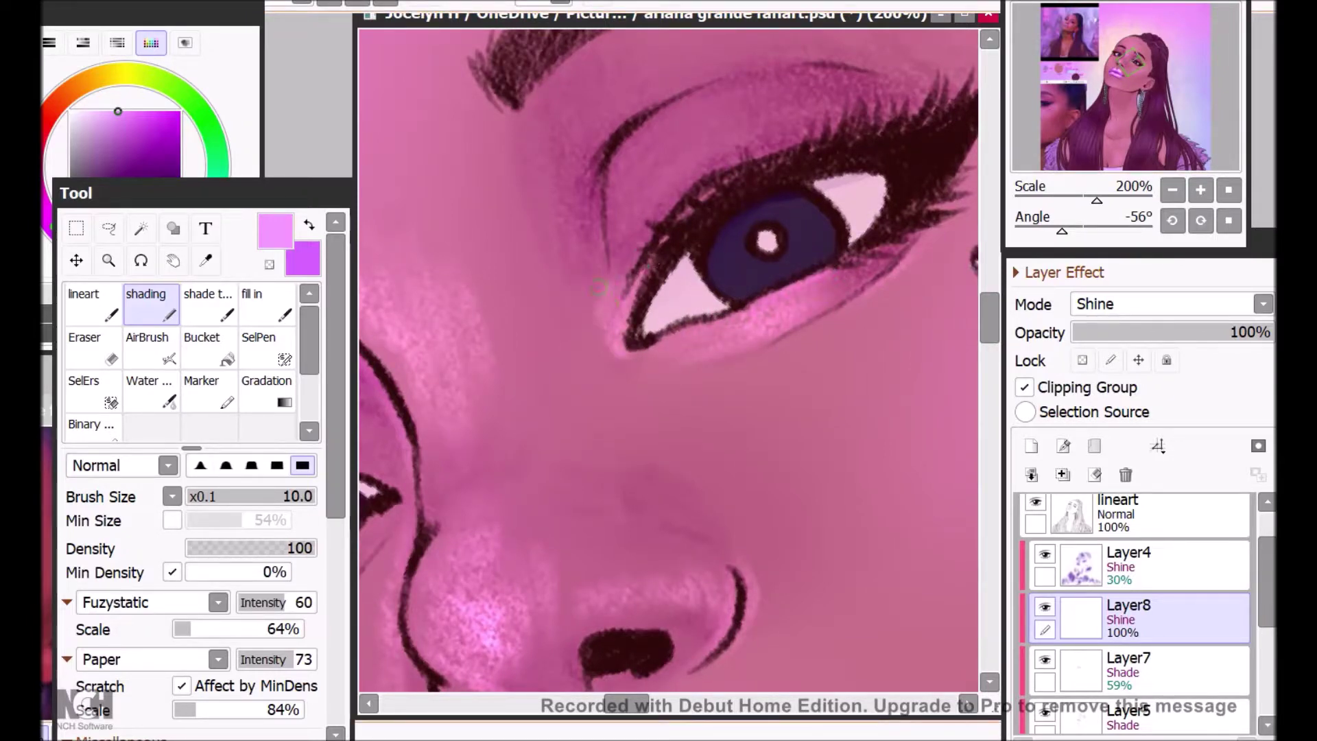
mouse_move(623, 220)
left_mouse_down()
mouse_move(628, 281)
mouse_move(617, 242)
left_mouse_up()
mouse_move(738, 79)
left_mouse_down()
mouse_move(632, 180)
mouse_move(715, 98)
mouse_move(749, 110)
mouse_move(617, 266)
mouse_move(769, 145)
mouse_move(653, 201)
left_mouse_up()
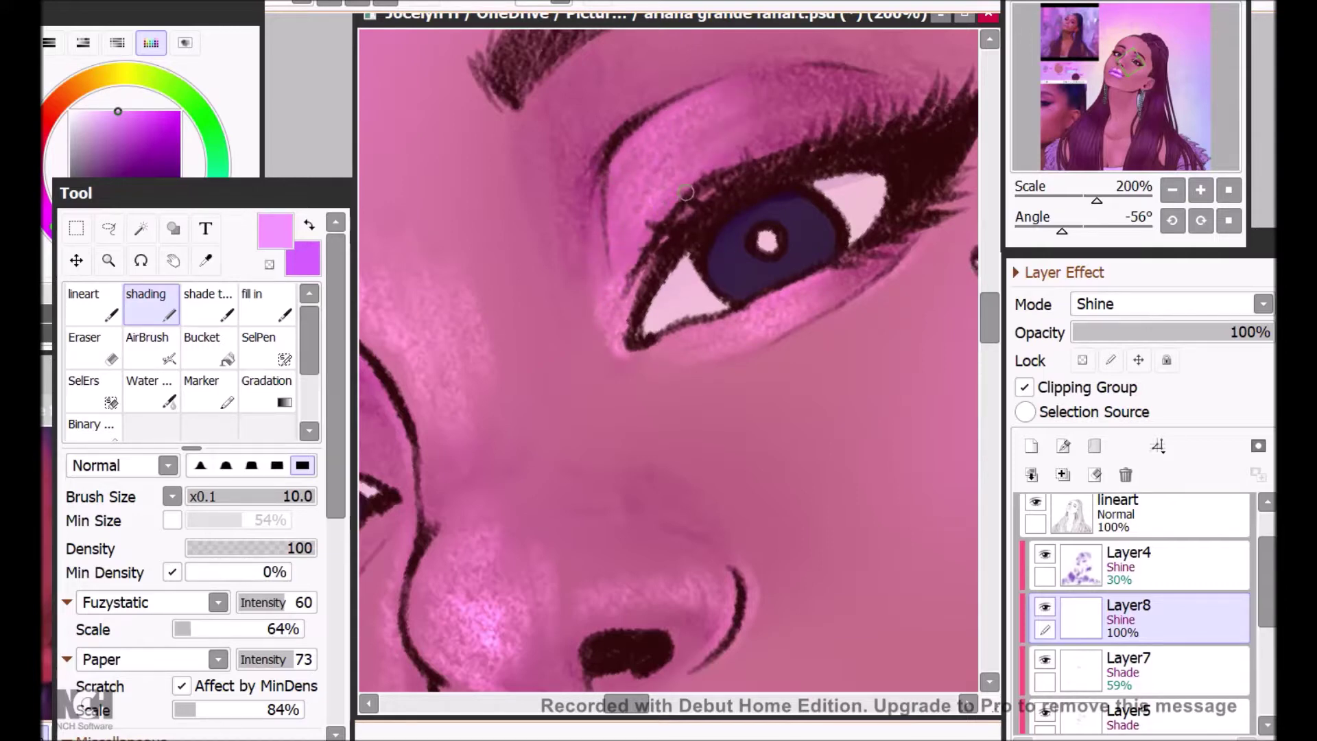
mouse_move(699, 180)
left_mouse_down()
mouse_move(668, 181)
mouse_move(666, 113)
mouse_move(621, 281)
mouse_move(771, 83)
mouse_move(631, 134)
mouse_move(682, 147)
mouse_move(662, 196)
mouse_move(829, 142)
mouse_move(775, 68)
mouse_move(655, 246)
mouse_move(832, 205)
left_mouse_up()
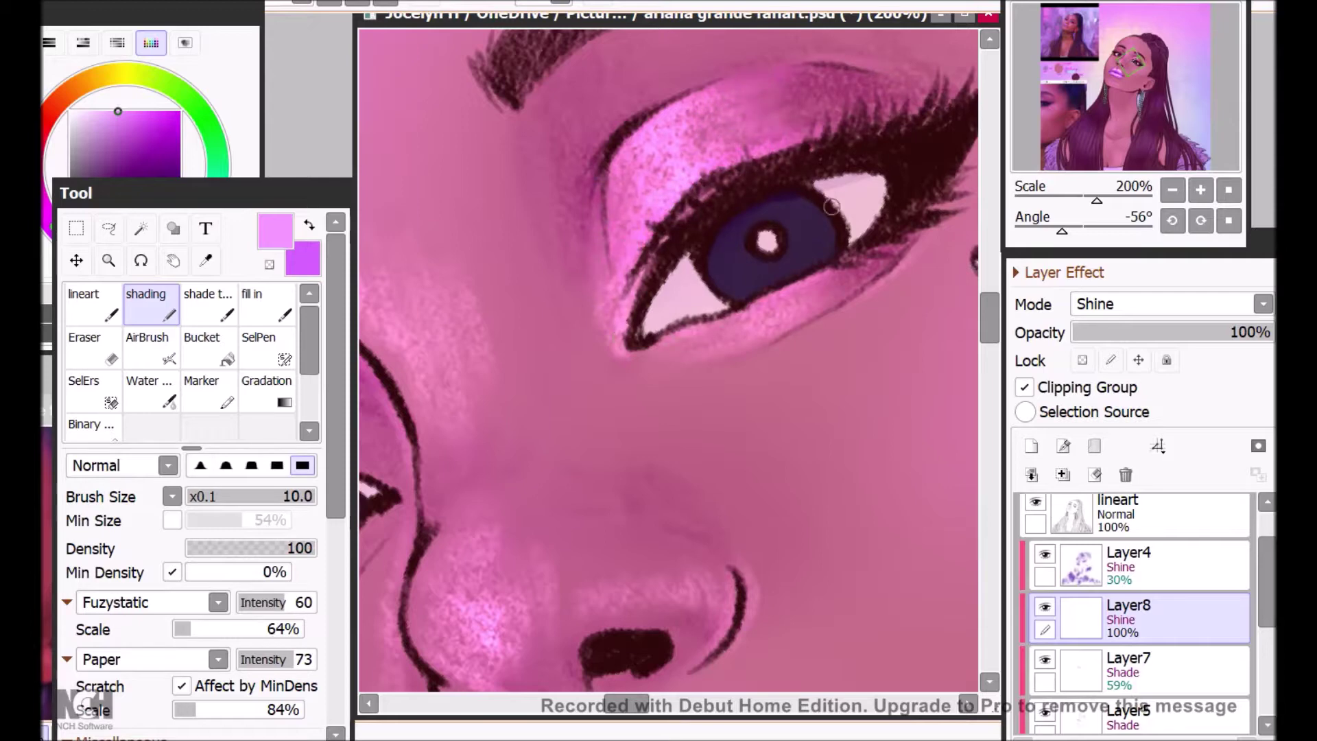
left_click_drag(792, 333, 844, 317)
Step: Highlight the skin just above the near eye's crease and brighten its upper eyelid
scroll(832, 399, "up", 3)
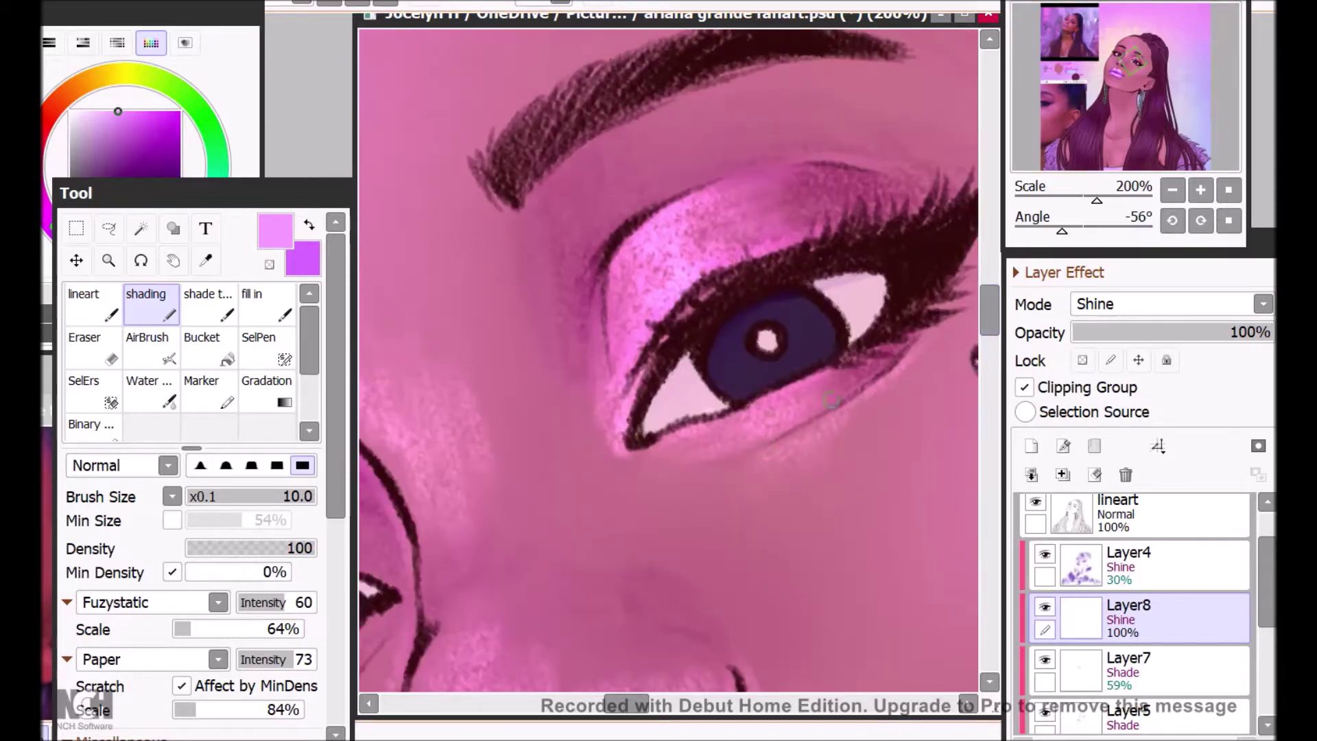
scroll(871, 302, "up", 3)
mouse_move(792, 240)
left_mouse_down()
mouse_move(679, 267)
mouse_move(594, 367)
left_mouse_up()
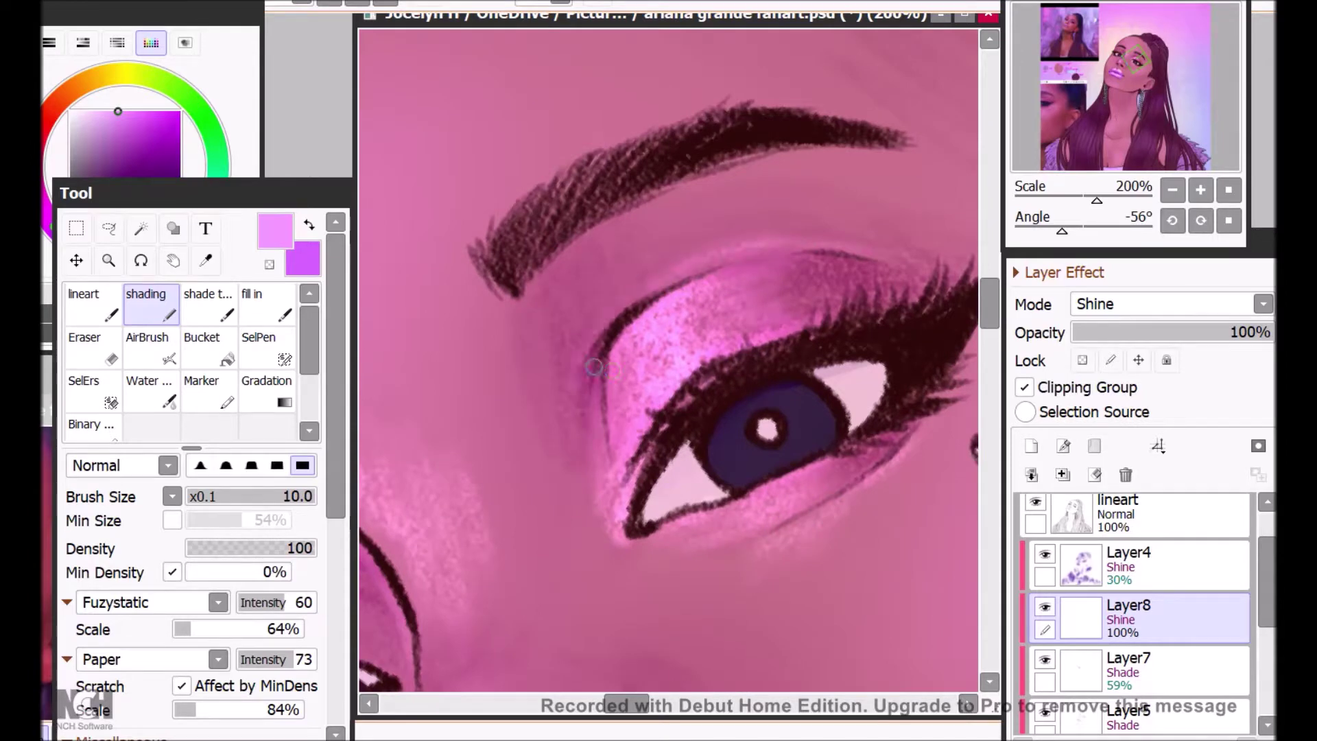
mouse_move(737, 228)
left_mouse_down()
mouse_move(665, 264)
mouse_move(806, 241)
left_mouse_up()
left_click_drag(696, 306, 717, 347)
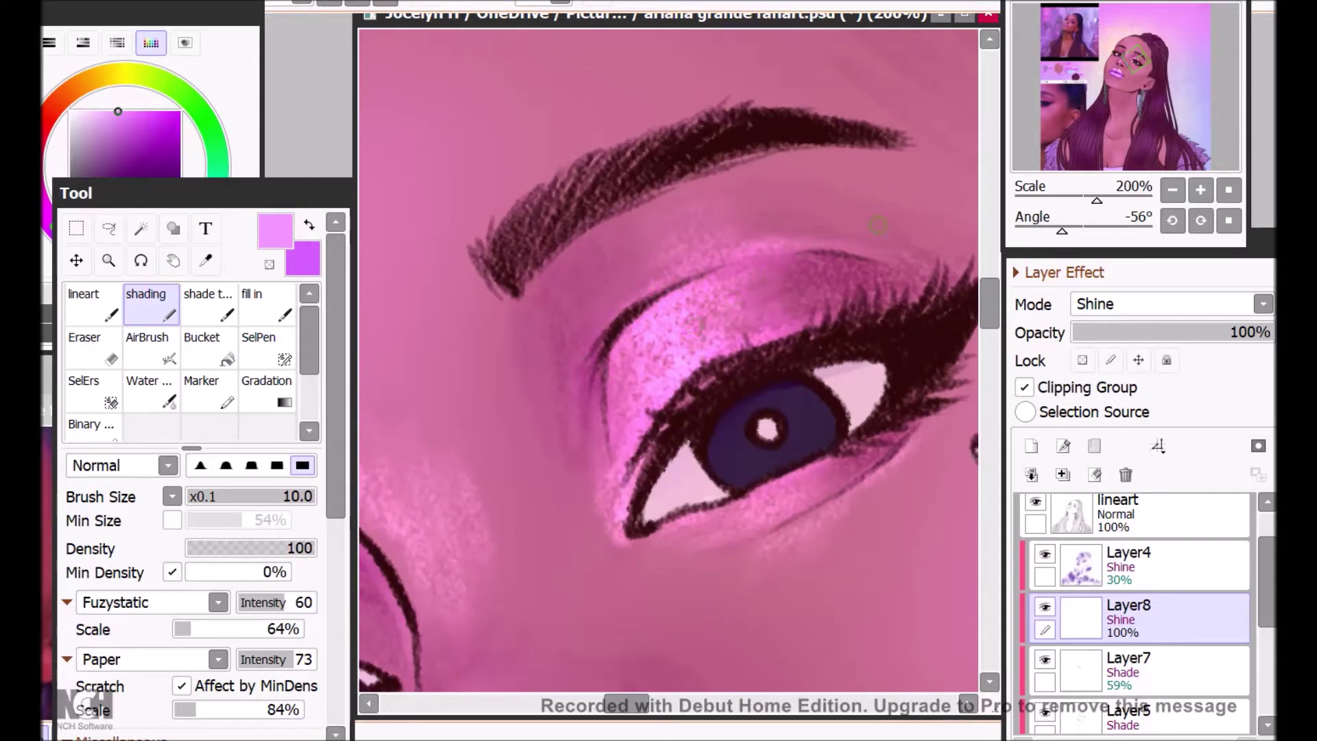
scroll(758, 224, "up", 2)
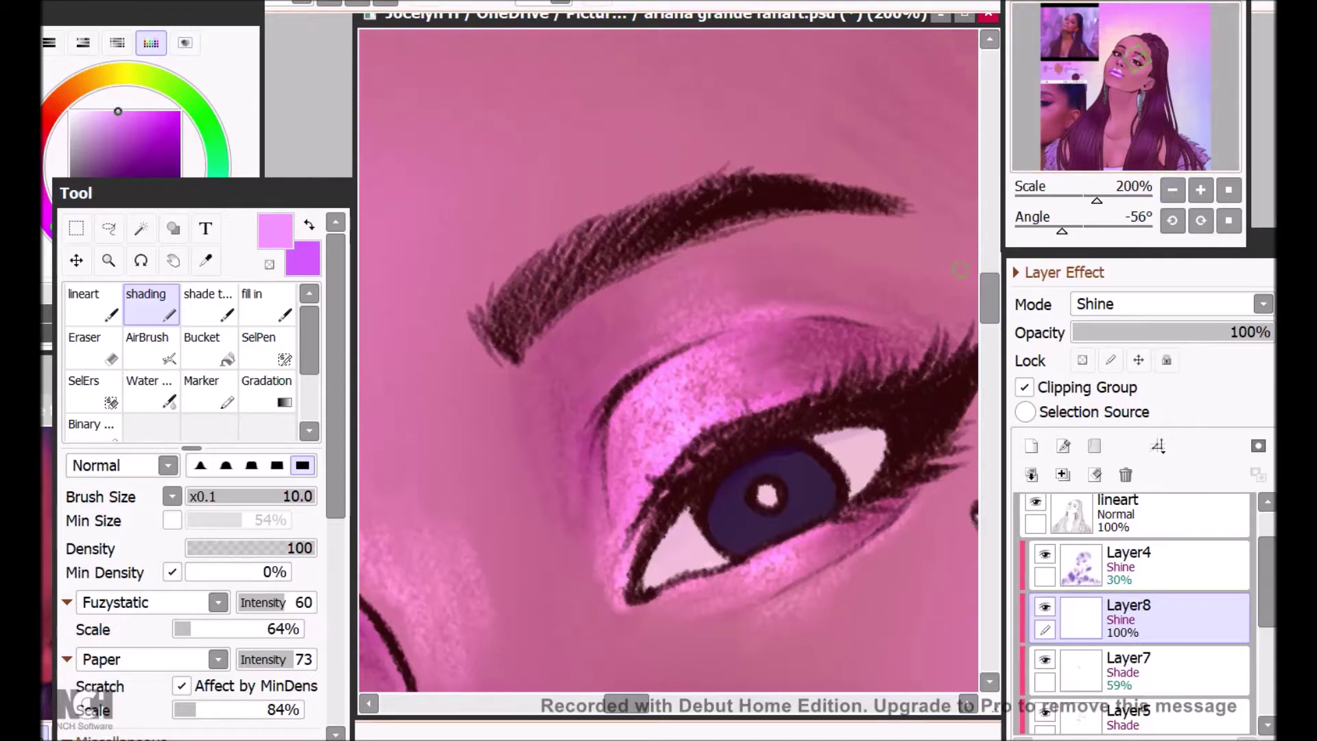
Step: Paint highlights on the brow bone beneath the near eyebrow and around the eyebrow's edges
mouse_move(758, 224)
left_mouse_down()
mouse_move(900, 232)
mouse_move(777, 267)
mouse_move(903, 223)
left_mouse_up()
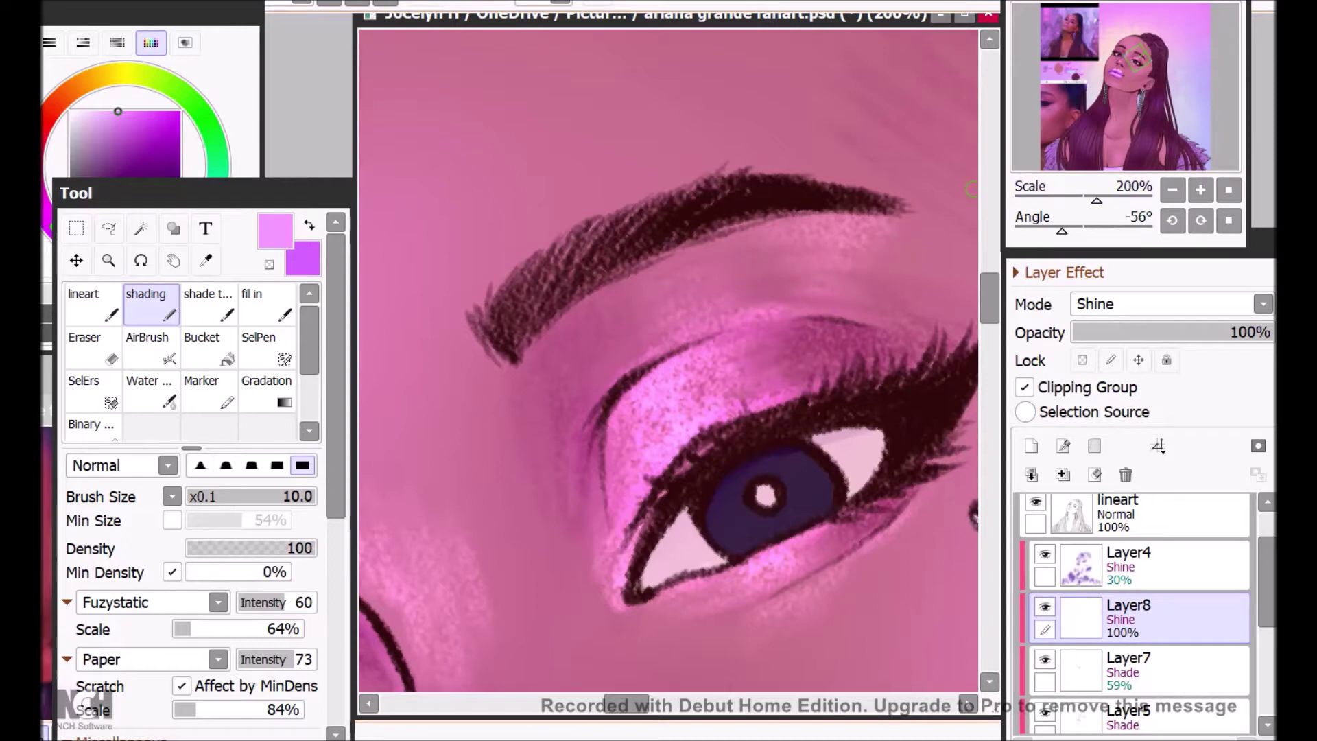
left_click_drag(491, 375, 512, 495)
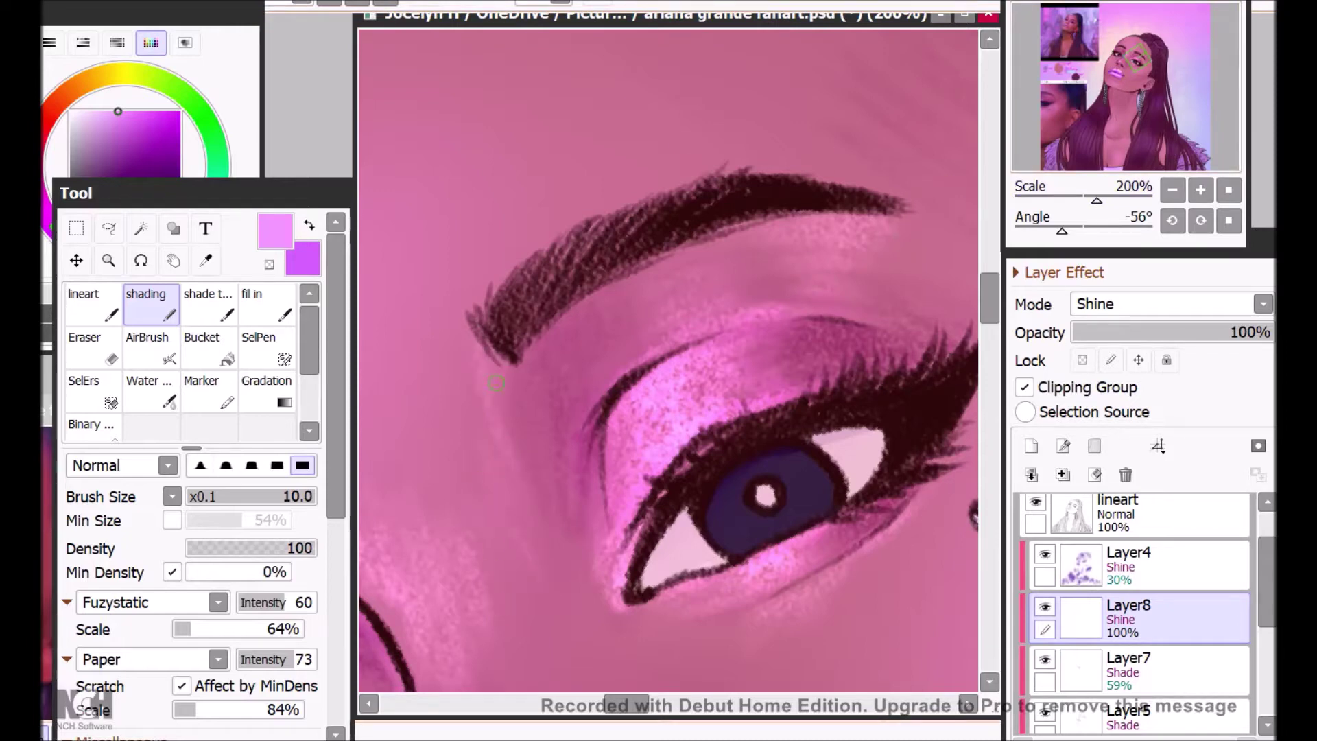
mouse_move(876, 177)
left_mouse_down()
mouse_move(707, 170)
mouse_move(599, 232)
mouse_move(581, 212)
mouse_move(537, 236)
mouse_move(489, 299)
left_mouse_up()
left_click_drag(814, 168, 774, 178)
left_click_drag(825, 219, 648, 268)
left_click_drag(895, 224, 940, 231)
Step: Paint shine highlights on the far eye's upper eyelid, above the lash line and up to the crease
left_click(1172, 190)
left_click(1172, 190)
left_click(1172, 190)
mouse_move(1139, 58)
left_mouse_down()
mouse_move(1128, 70)
mouse_move(1120, 54)
left_mouse_up()
left_click(1200, 190)
left_click(1200, 190)
left_click(52, 1)
left_click(106, 129)
left_click(1200, 190)
left_click(1172, 190)
mouse_move(700, 438)
left_mouse_down()
mouse_move(751, 373)
mouse_move(747, 346)
mouse_move(682, 323)
mouse_move(620, 340)
mouse_move(599, 380)
mouse_move(574, 386)
left_mouse_up()
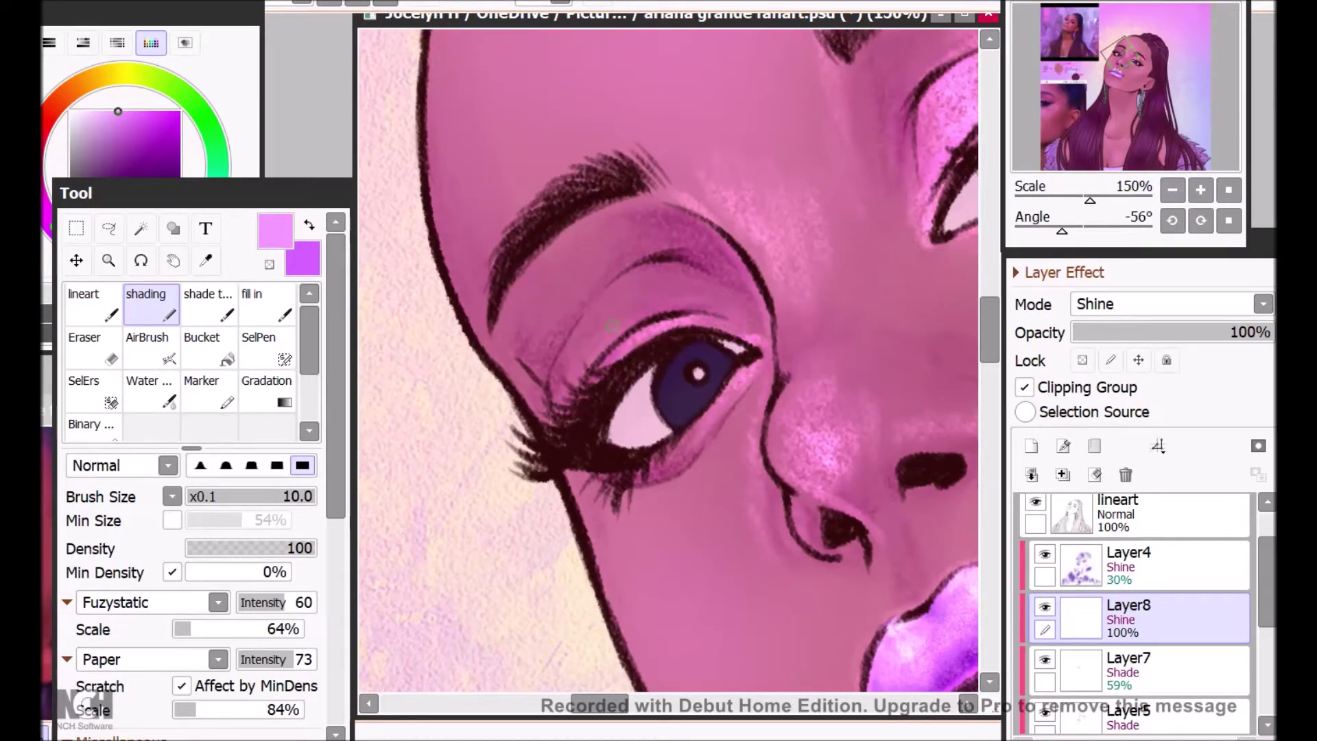
mouse_move(714, 302)
left_mouse_down()
mouse_move(644, 269)
mouse_move(614, 277)
mouse_move(628, 300)
left_mouse_up()
mouse_move(735, 305)
left_mouse_down()
mouse_move(645, 271)
mouse_move(734, 300)
left_mouse_up()
mouse_move(632, 349)
left_mouse_down()
mouse_move(686, 305)
mouse_move(595, 299)
left_mouse_up()
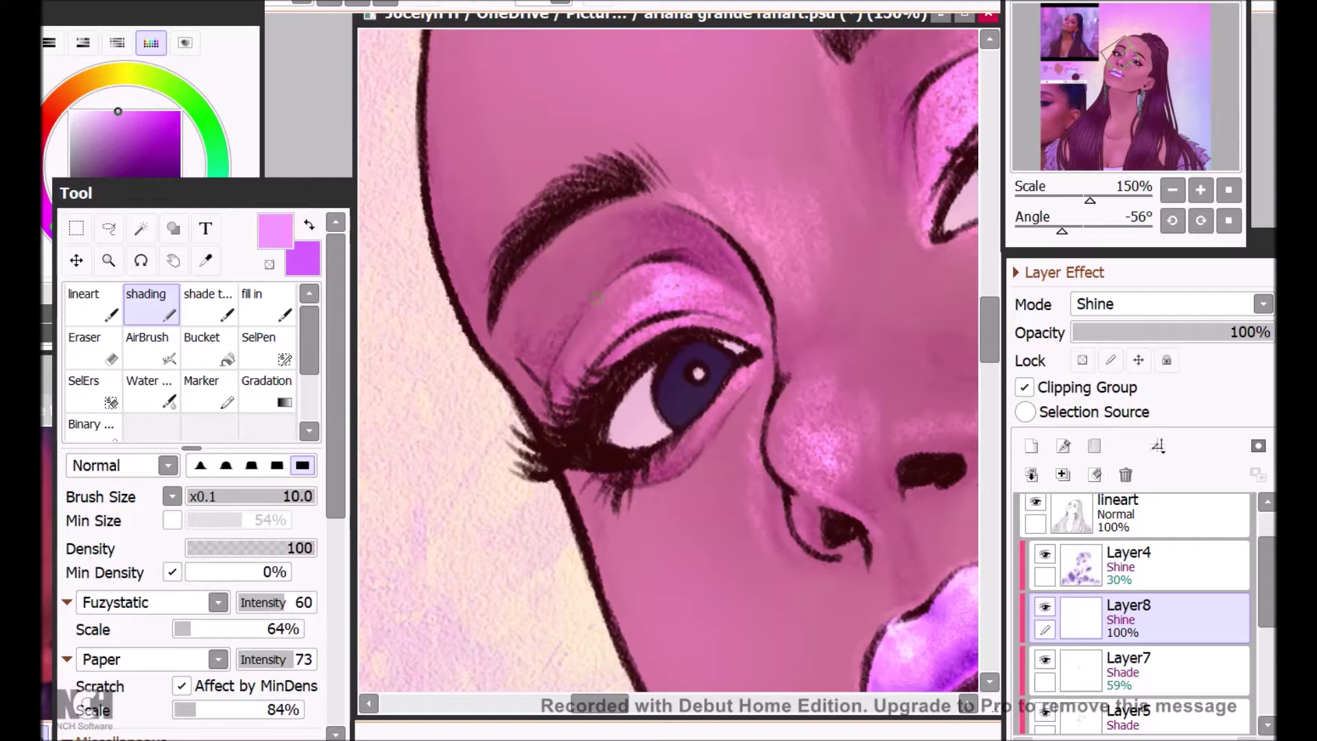
Step: Paint shine highlights on the far eye's upper eyelid, inner corner and lower lid
mouse_move(659, 268)
left_mouse_down()
mouse_move(732, 315)
mouse_move(719, 321)
mouse_move(743, 375)
mouse_move(677, 485)
mouse_move(640, 493)
mouse_move(715, 451)
mouse_move(674, 461)
mouse_move(757, 365)
mouse_move(656, 472)
left_mouse_up()
left_click_drag(724, 386, 716, 406)
left_click_drag(600, 703, 594, 703)
left_click_drag(784, 409, 730, 472)
left_click_drag(990, 330, 989, 326)
Step: Highlight the brow bone beneath the far eyebrow and the skin along the far eye's crease
left_click_drag(722, 323, 610, 406)
mouse_move(716, 291)
left_mouse_down()
mouse_move(618, 363)
mouse_move(675, 268)
mouse_move(661, 317)
mouse_move(685, 322)
mouse_move(631, 295)
mouse_move(720, 295)
mouse_move(810, 371)
left_mouse_up()
left_click_drag(733, 291, 662, 302)
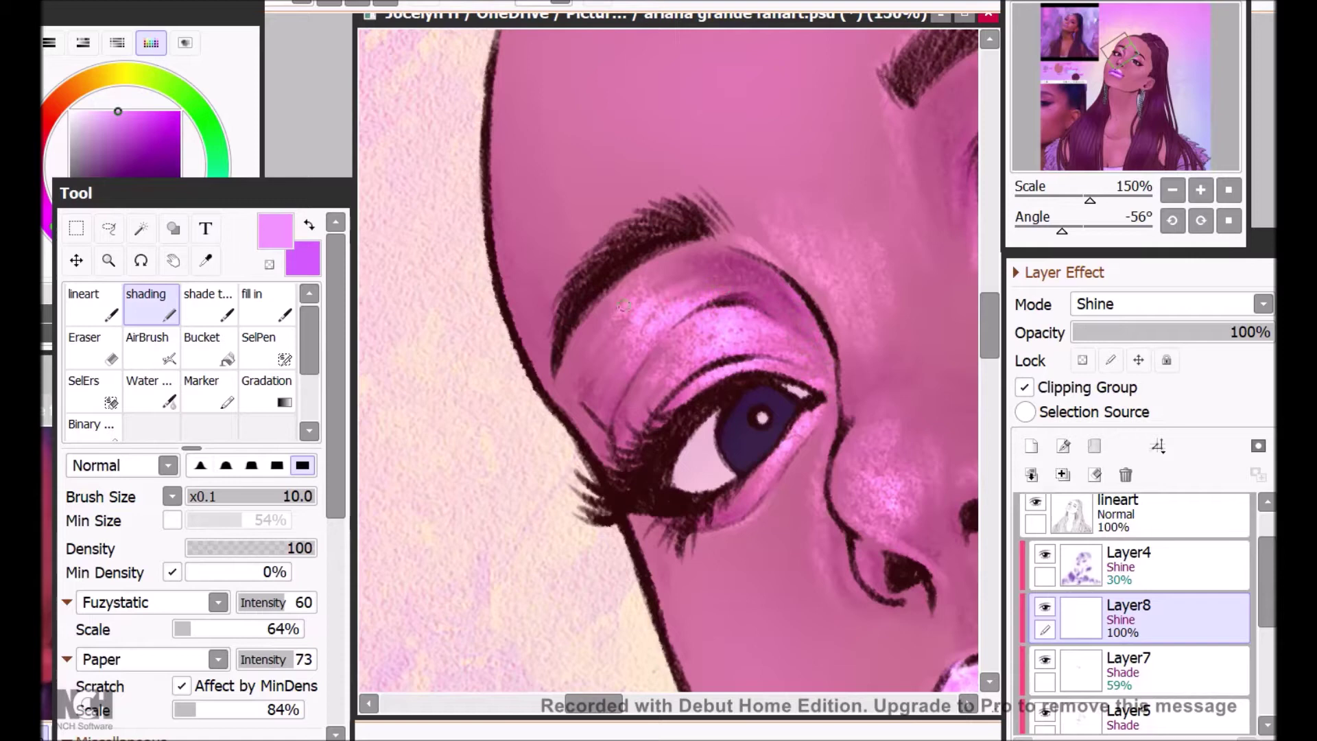
left_click_drag(643, 371, 628, 396)
left_click_drag(989, 325, 990, 325)
mouse_move(570, 411)
left_mouse_down()
mouse_move(613, 454)
mouse_move(620, 397)
mouse_move(803, 369)
left_mouse_up()
left_click_drag(594, 703, 613, 704)
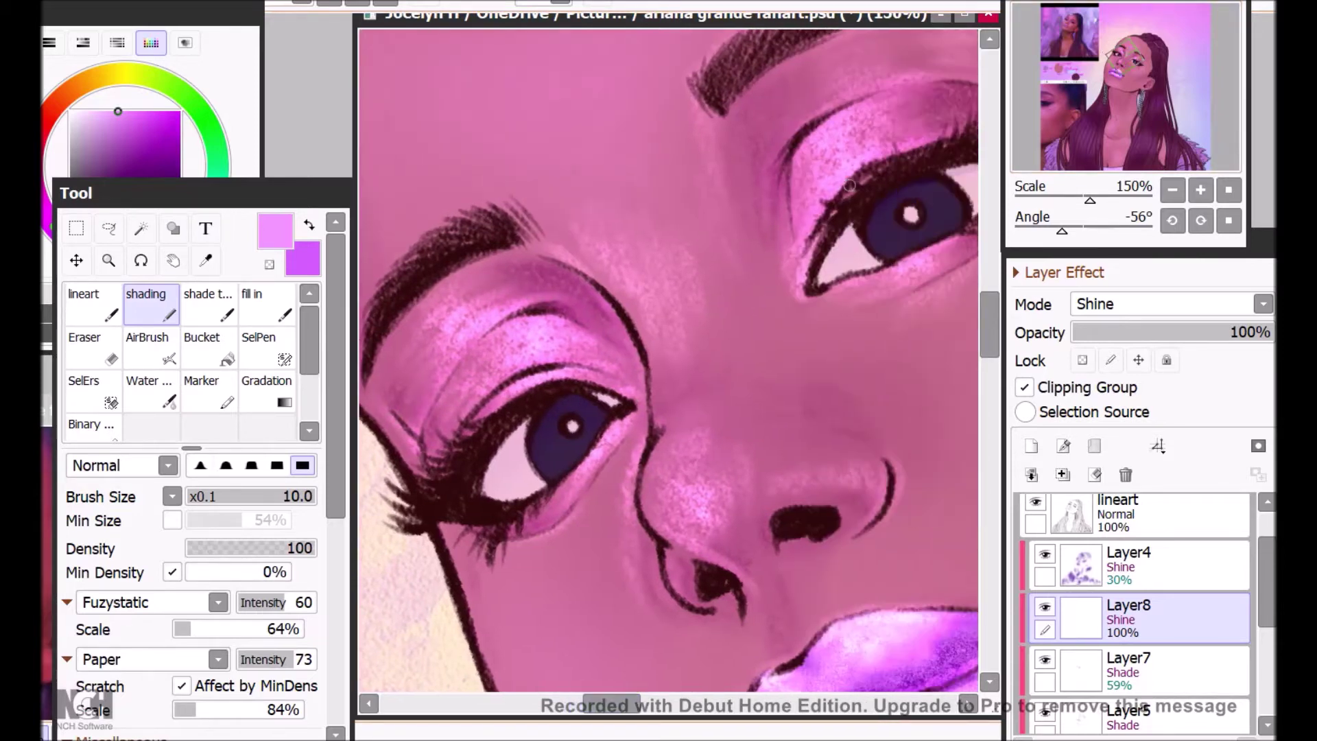
Step: Add shine highlights above the near eye's crease, beneath the near eyebrow
left_click_drag(990, 325, 990, 315)
left_click_drag(612, 703, 618, 704)
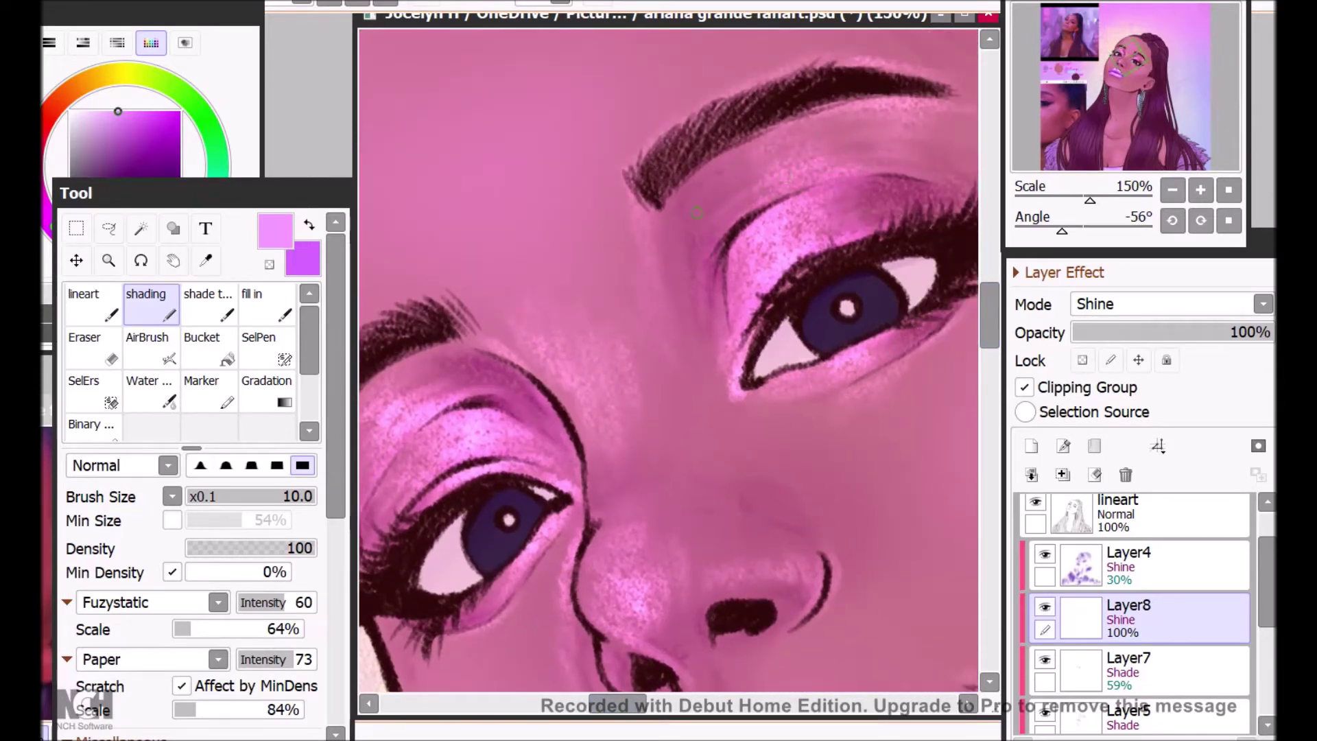
mouse_move(860, 164)
left_mouse_down()
mouse_move(788, 175)
mouse_move(772, 193)
left_mouse_up()
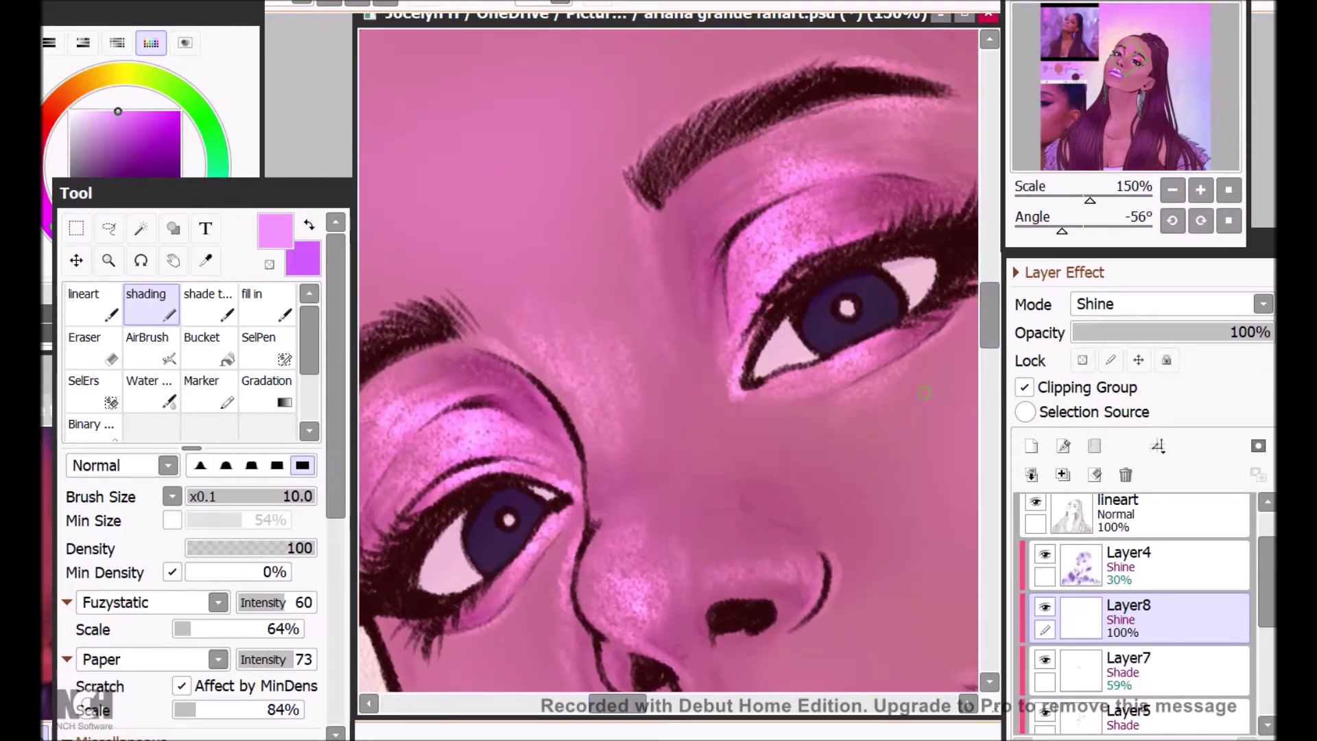
mouse_move(885, 163)
left_mouse_down()
mouse_move(795, 141)
mouse_move(789, 216)
left_mouse_up()
left_click_drag(618, 704, 607, 704)
mouse_move(577, 418)
left_mouse_down()
mouse_move(507, 484)
mouse_move(570, 450)
left_mouse_up()
Step: Reset the canvas rotation to 0° and save the portrait
left_click(1173, 190)
left_click(1173, 190)
left_click(1228, 190)
left_click(1228, 190)
left_click(1228, 221)
key("ctrl+s")
Step: Paint thin shine highlights on the skin around the lips' outline, along the upper lip and mouth corner
left_click(1200, 190)
left_click(1201, 190)
left_click(1200, 190)
left_click_drag(669, 704, 635, 704)
left_click_drag(989, 361, 989, 318)
left_click(1200, 190)
left_click_drag(716, 393, 775, 412)
left_click_drag(760, 218, 707, 208)
mouse_move(686, 186)
left_mouse_down()
mouse_move(718, 207)
mouse_move(816, 213)
mouse_move(949, 410)
left_mouse_up()
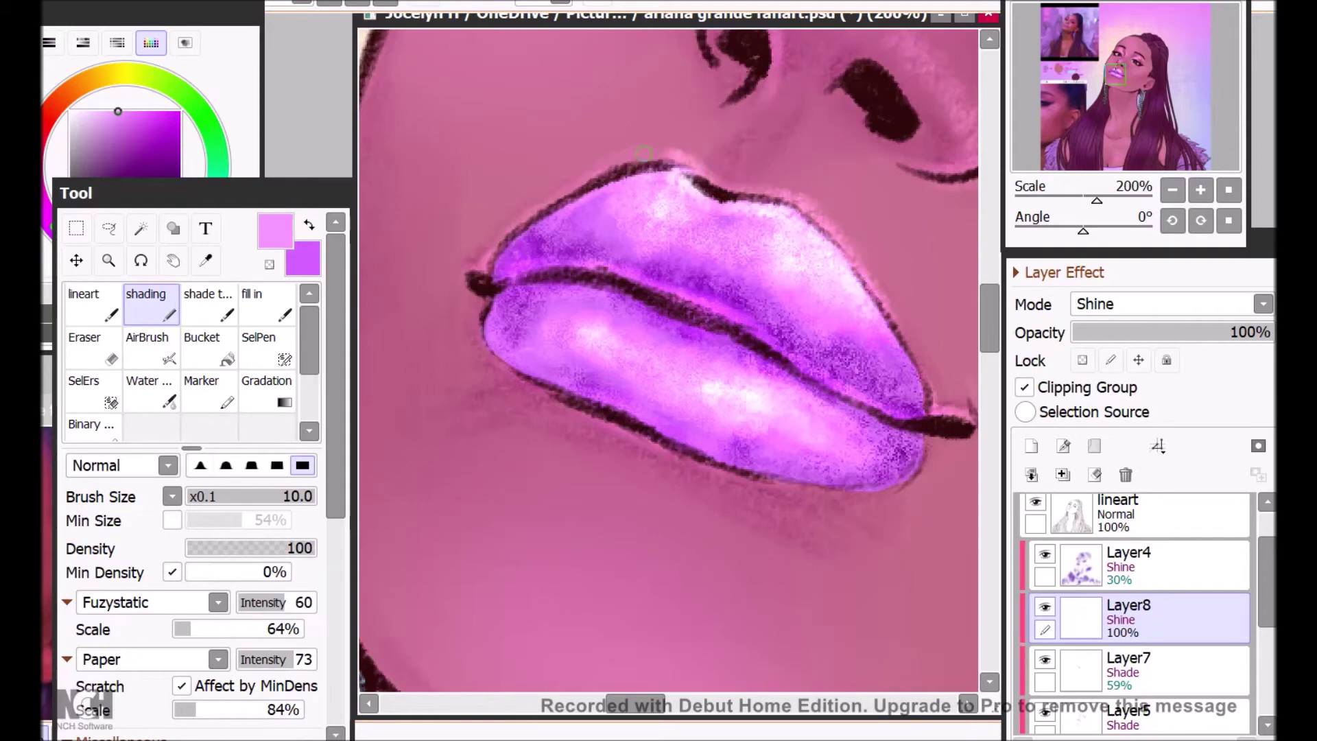
Step: Paint shine highlights around the nostrils and along the outer edge of the nose
scroll(766, 415, "up", 5)
left_click_drag(729, 471, 744, 450)
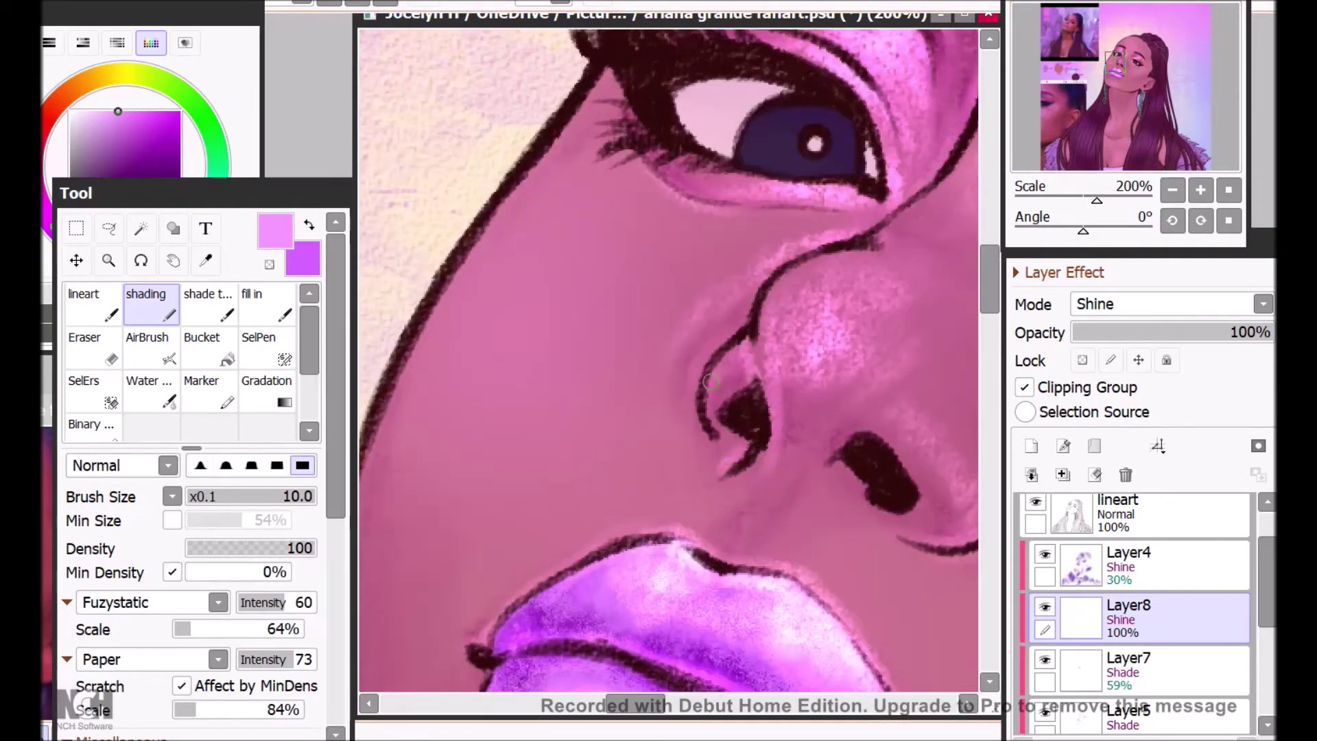
left_click_drag(695, 403, 706, 437)
scroll(878, 448, "right", 3)
left_click_drag(748, 548, 828, 544)
scroll(1122, 75, "down", 3)
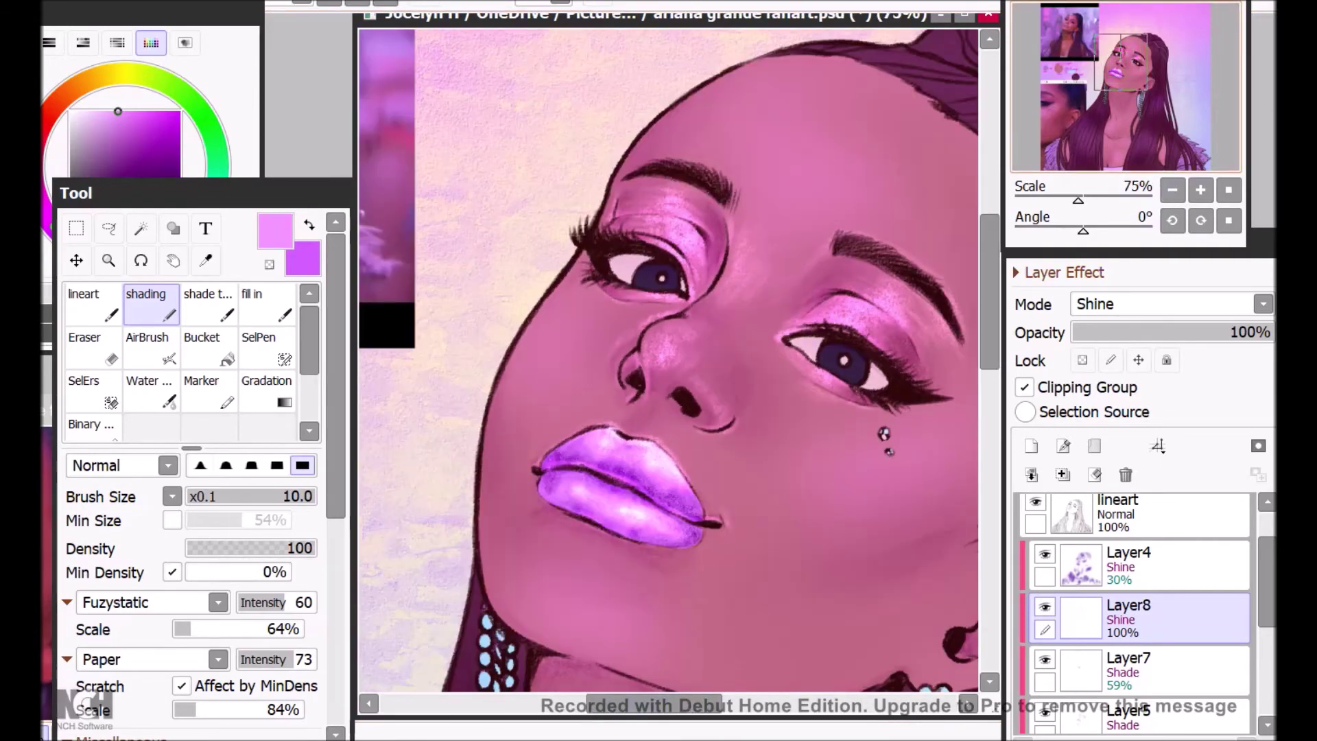
Step: Paint shine highlights on the skin beneath the far eye and on the far cheekbone along the face outline
key("plus")
key("plus")
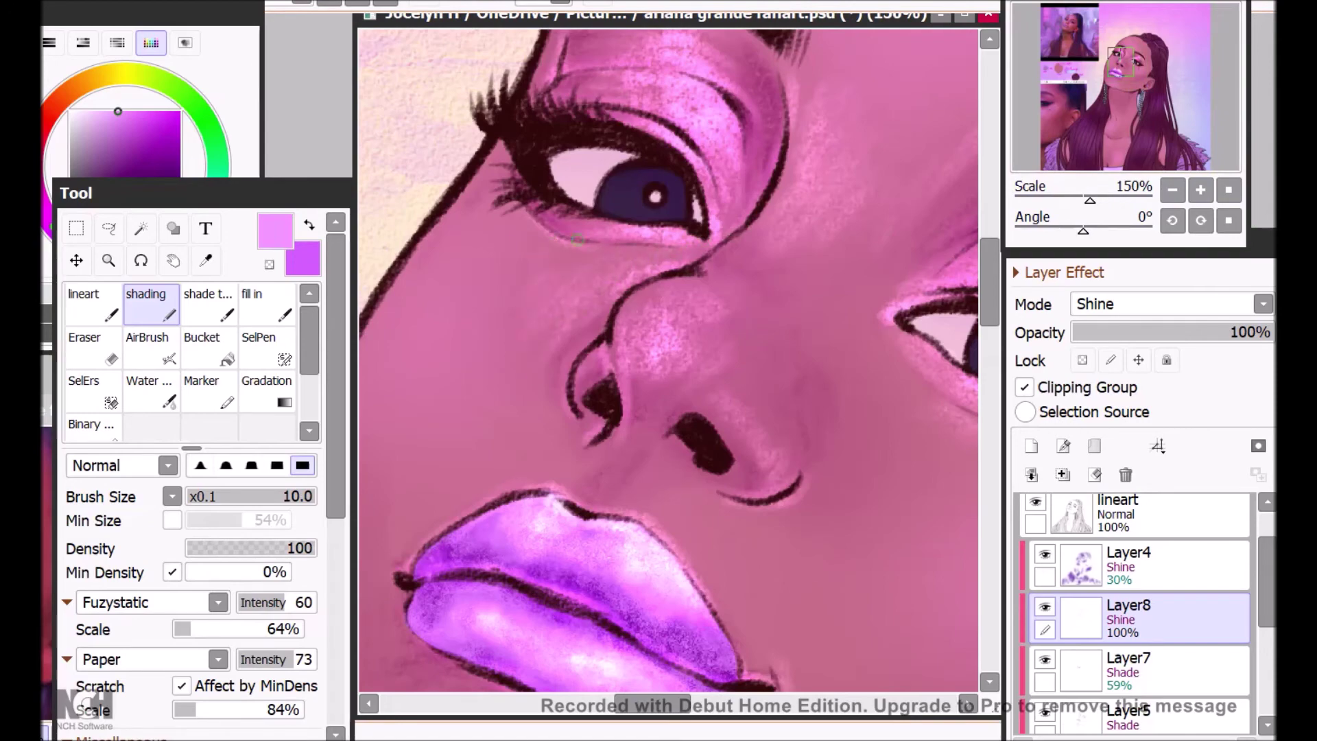
key("Page_Down")
key("Page_Down")
key("Page_Down")
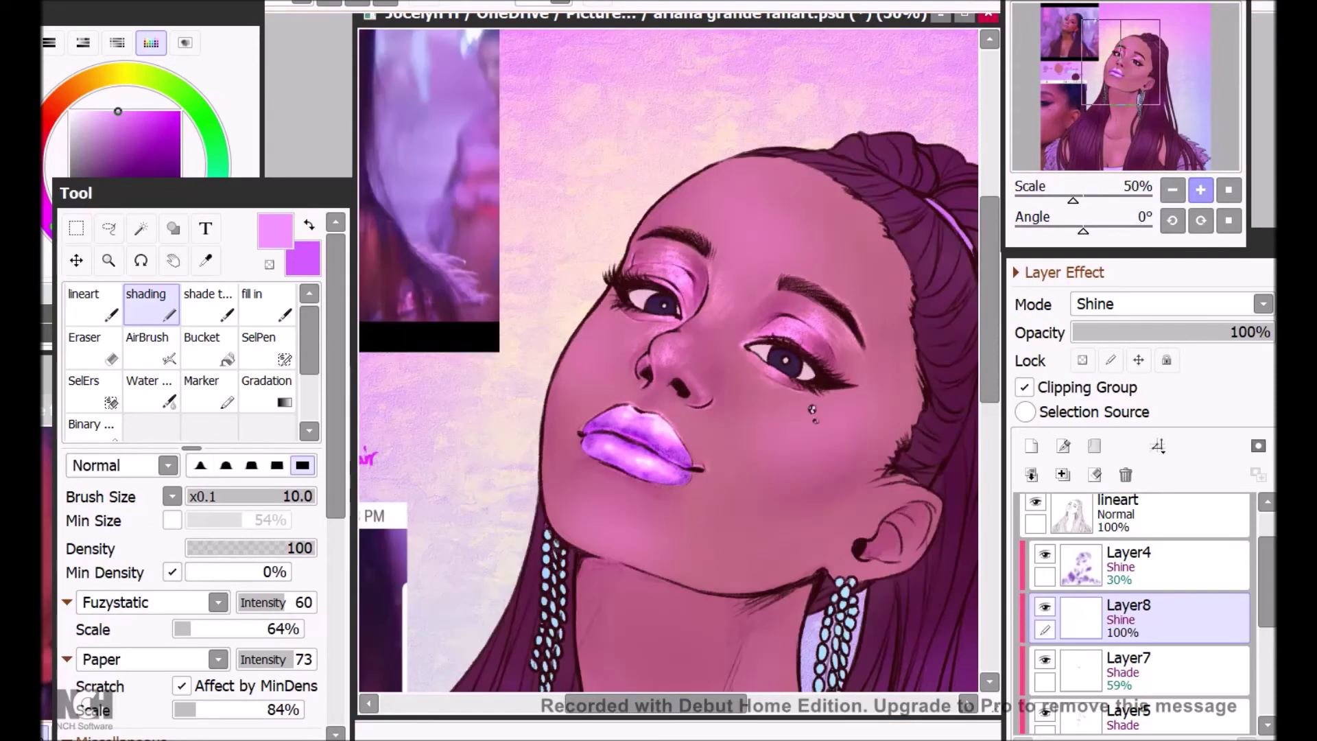
key("Page_Down")
key("Page_Up")
key("Page_Up")
key("Page_Up")
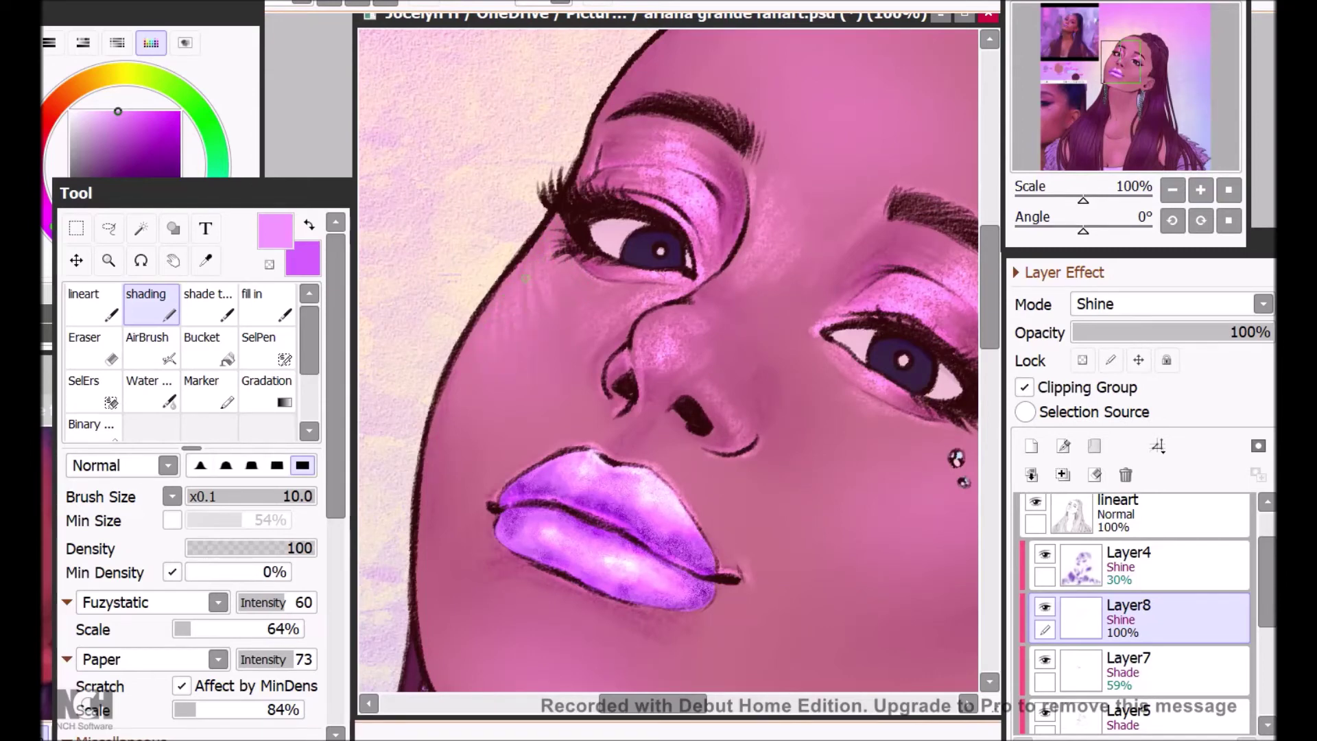
left_click_drag(527, 267, 468, 332)
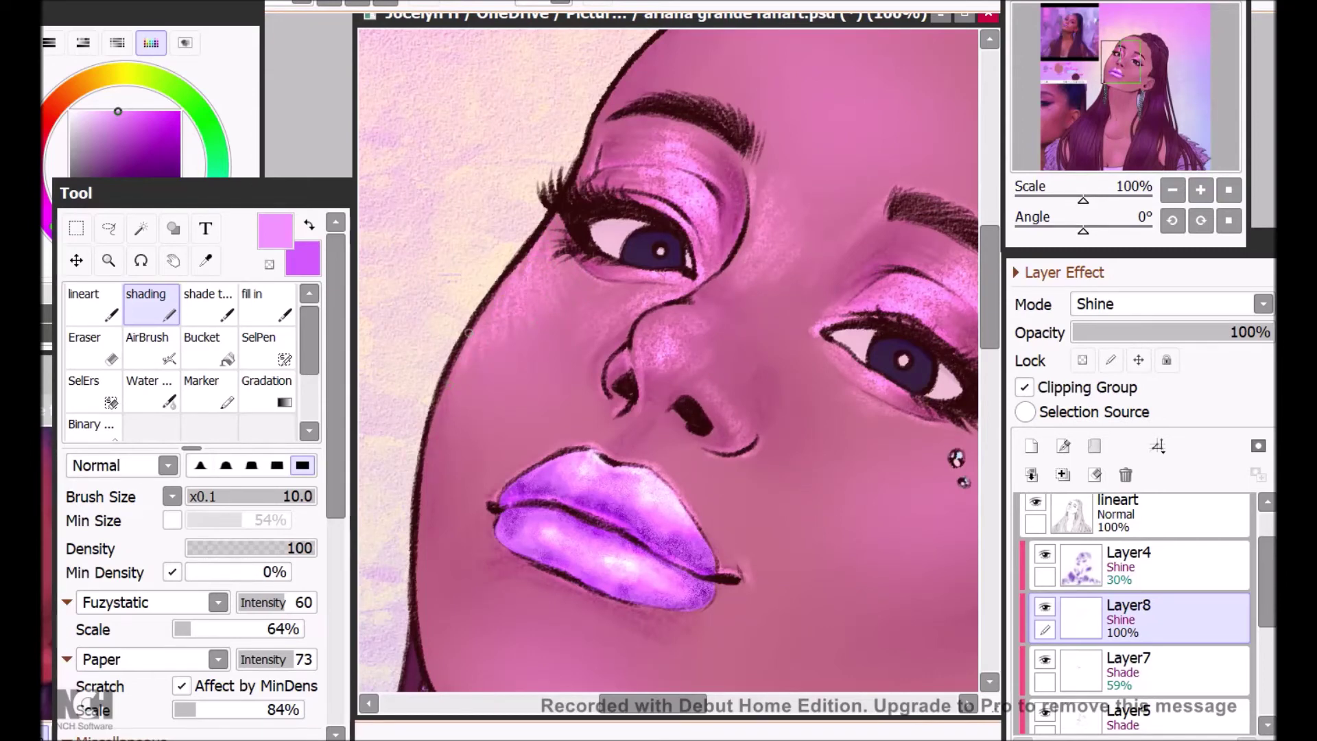
left_click_drag(548, 273, 514, 299)
Step: Undo the last stroke below the lower lip and save the portrait
mouse_move(540, 626)
left_mouse_down()
mouse_move(607, 533)
mouse_move(594, 557)
left_mouse_up()
key("ctrl+z")
left_click(58, 1)
left_click(103, 116)
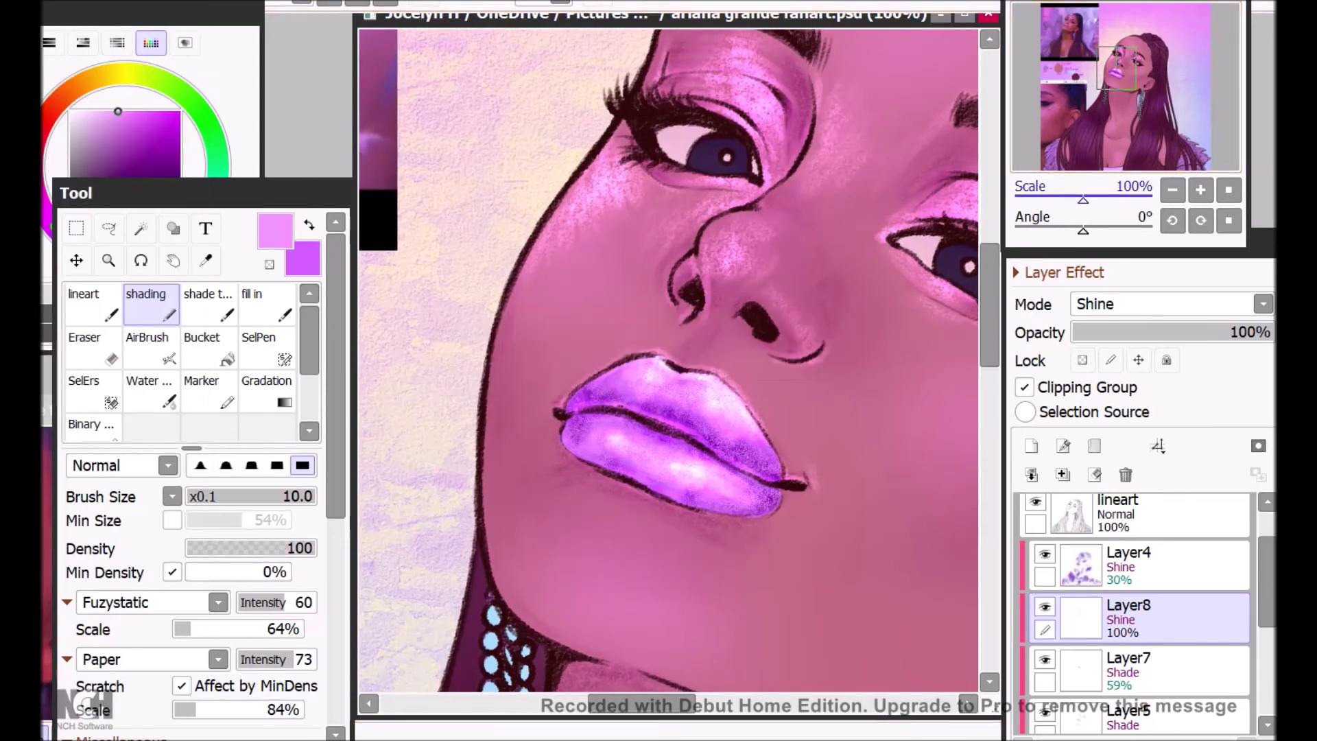
Step: Rotate the canvas to -79° and paint a shine highlight at the near eye's outer corner, along the winged eyeliner
left_click_drag(1133, 87, 1148, 84)
left_click(1172, 190)
left_click(1172, 190)
left_click(1172, 220)
left_click(1201, 190)
left_click(1200, 190)
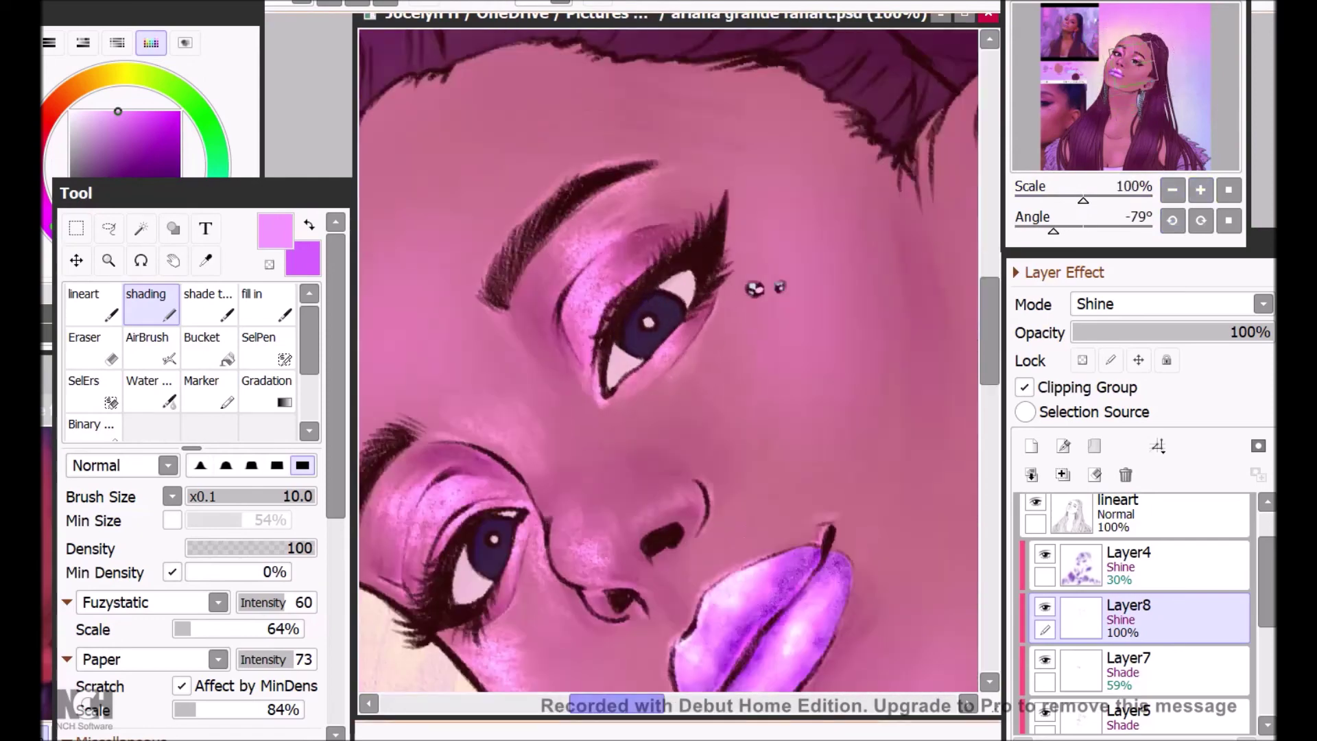
left_click_drag(734, 231, 701, 231)
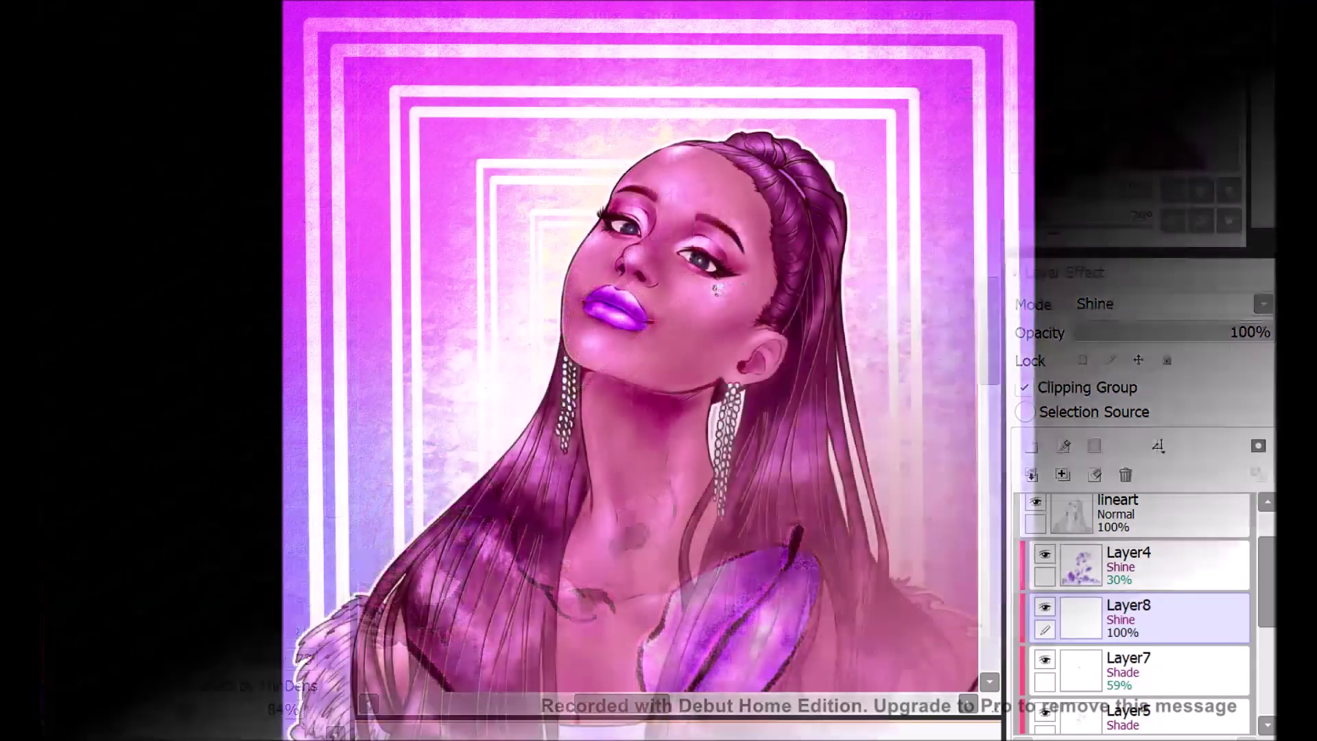